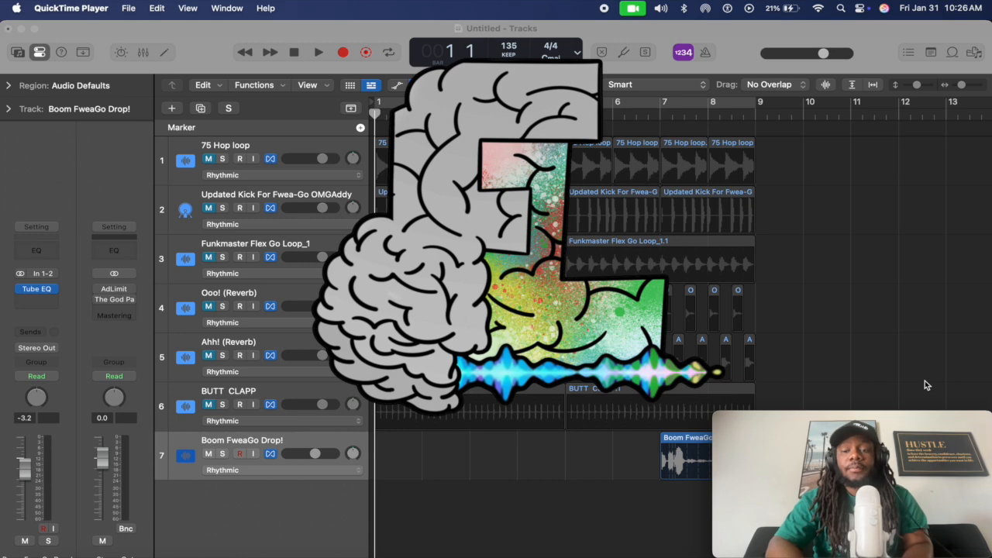
Switch from QuickTime Player to the Logic Pro project showing seven tracks at 135 BPM
click(900, 366)
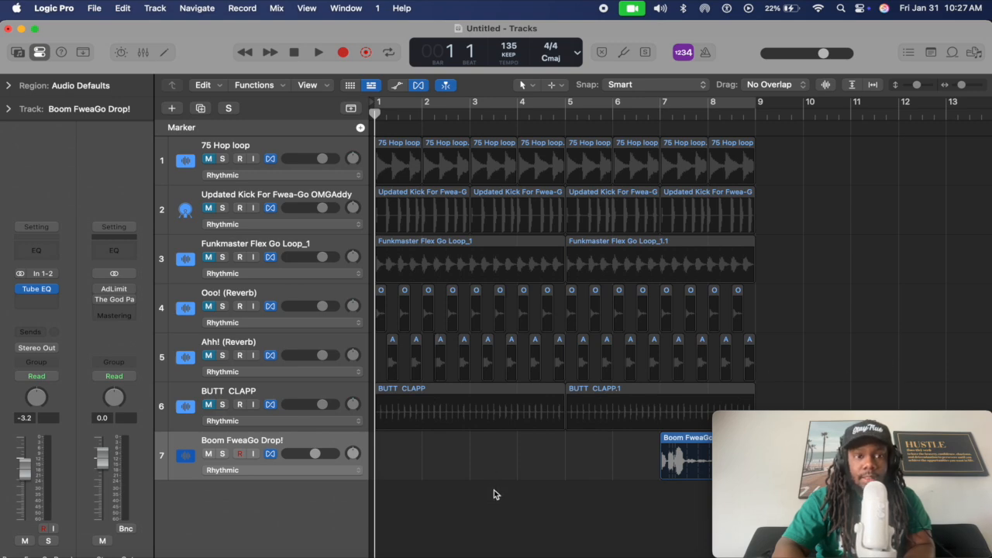
click(174, 110)
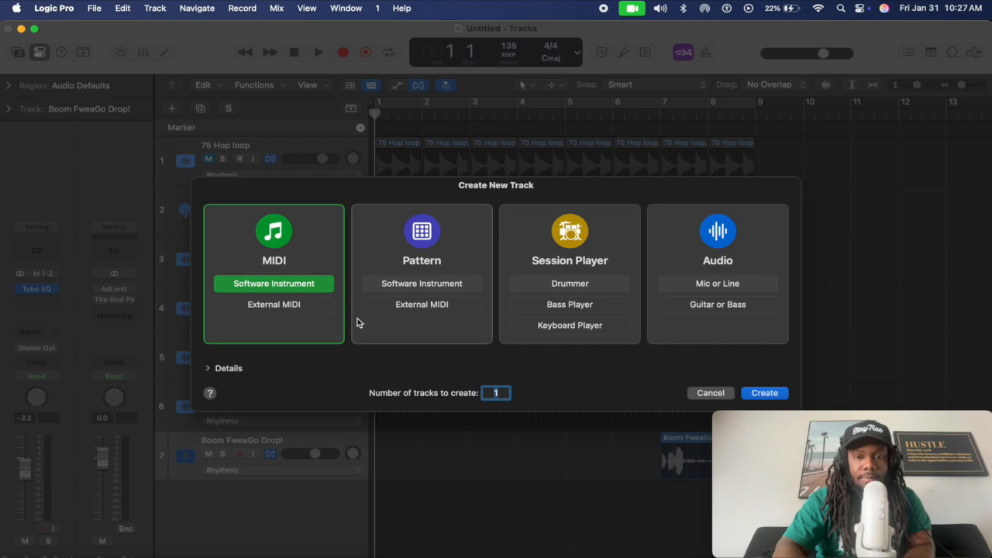
click(749, 335)
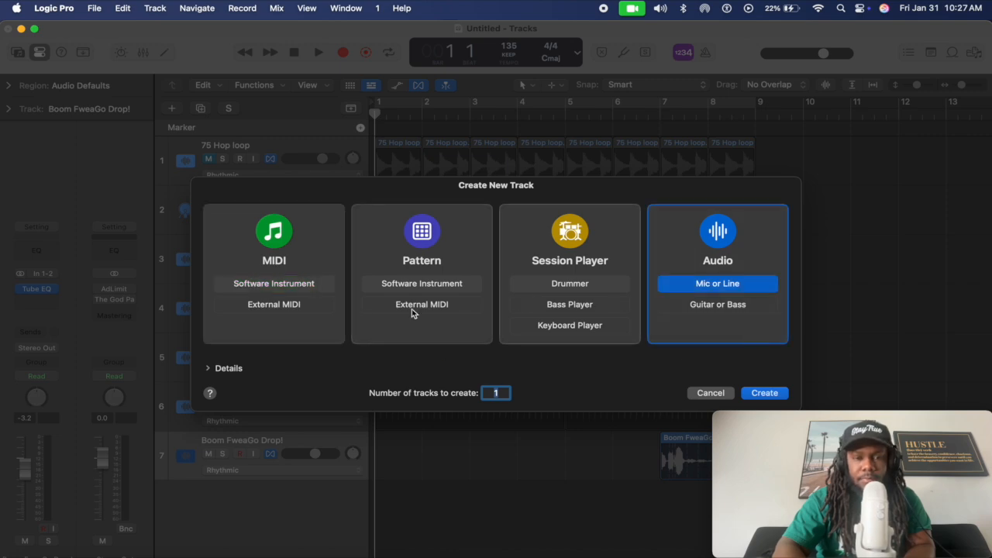
click(287, 331)
click(714, 397)
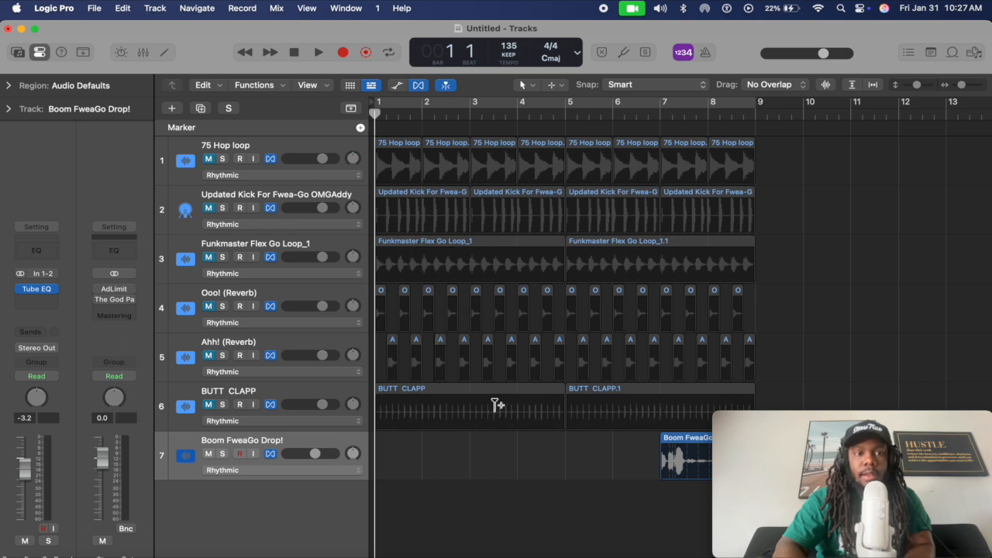
click(155, 7)
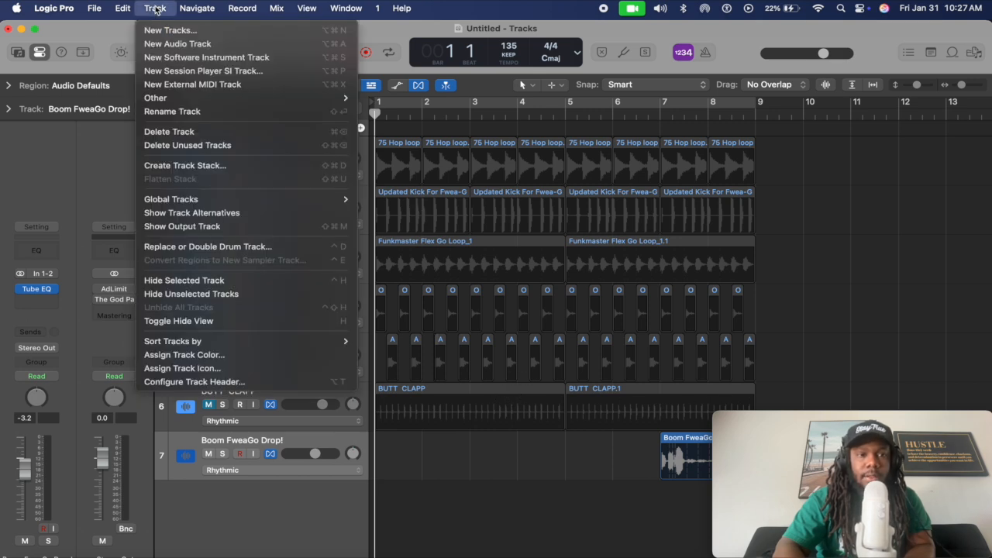
click(221, 31)
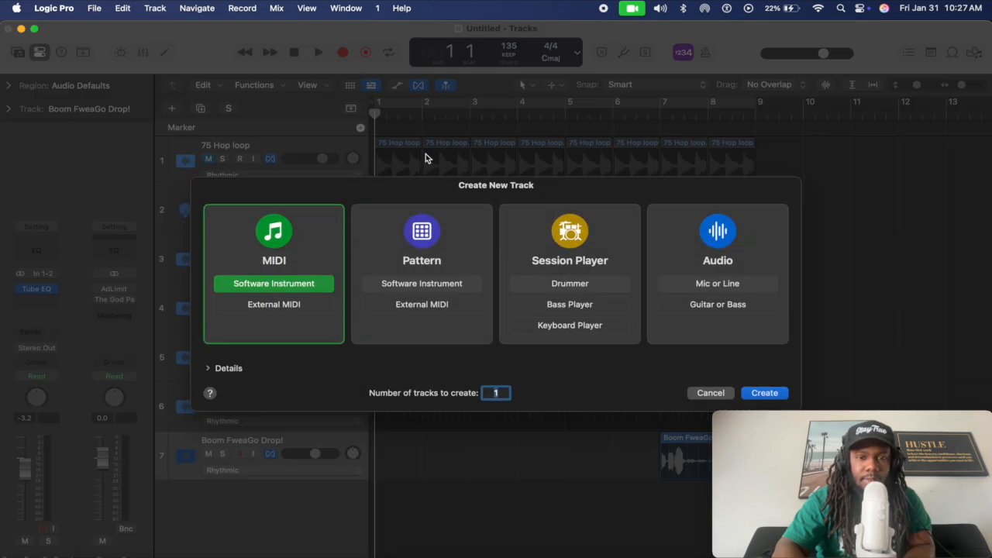
click(709, 395)
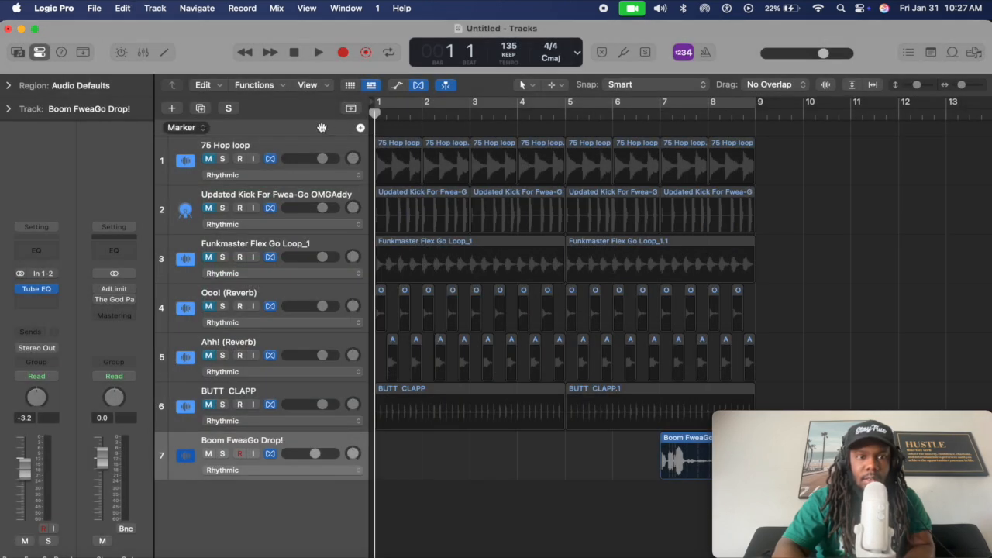
click(156, 8)
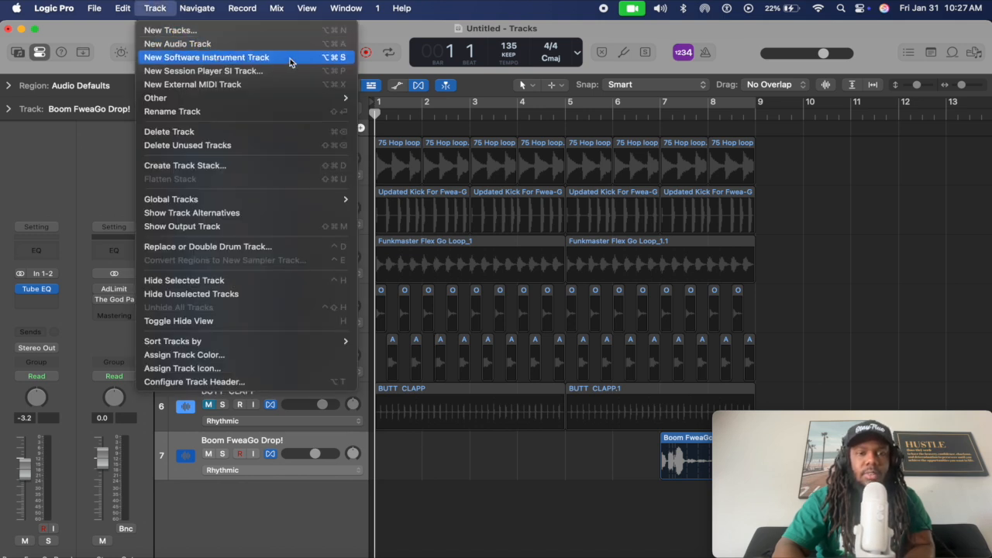
click(525, 485)
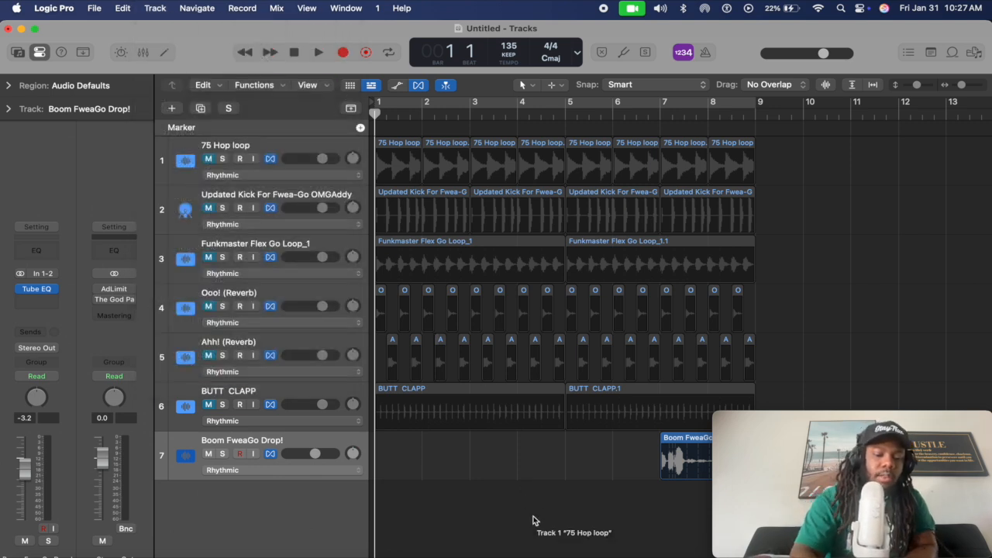
key(alt+super+s)
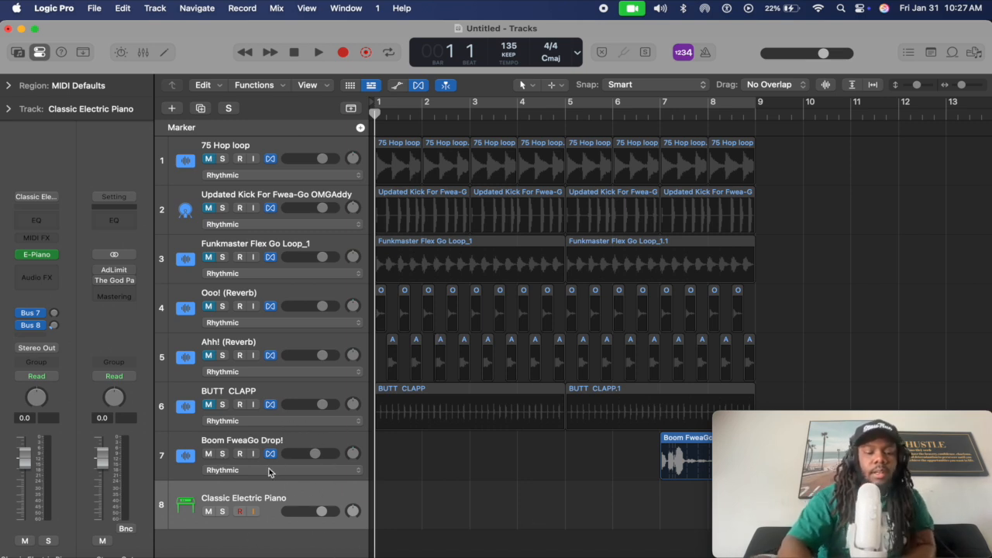
key(super+BackSpace)
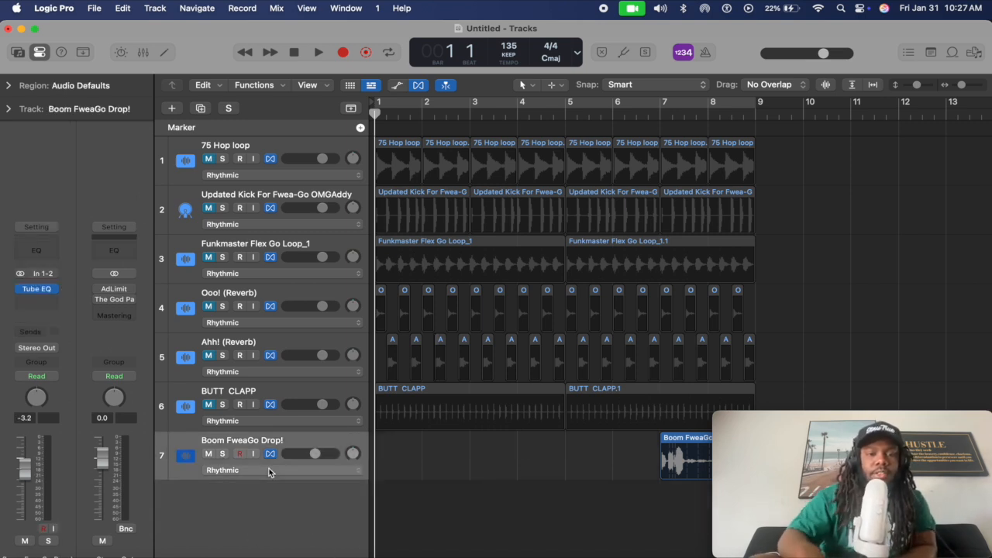
Create track 8 as a MIDI software instrument using the Classic Electric Piano sound
click(173, 113)
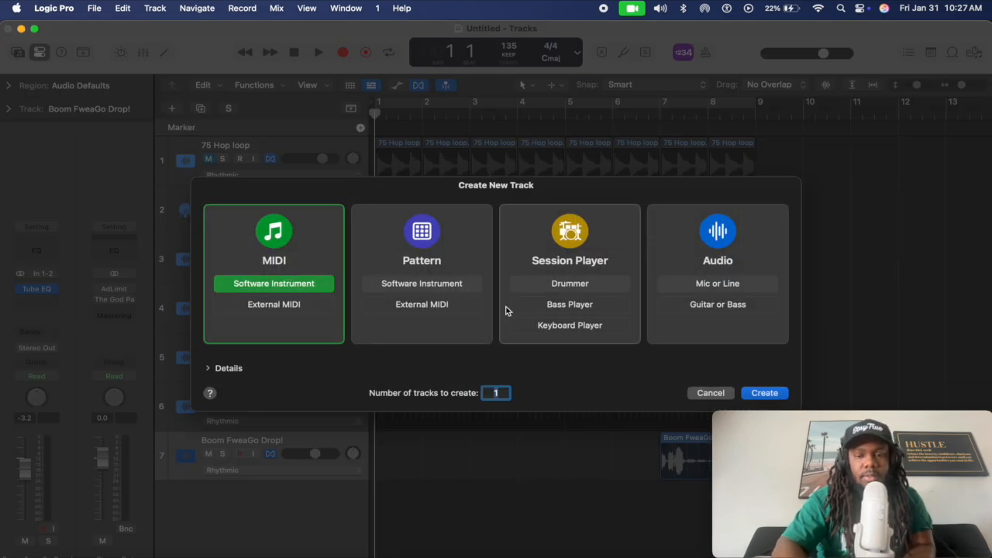
click(766, 393)
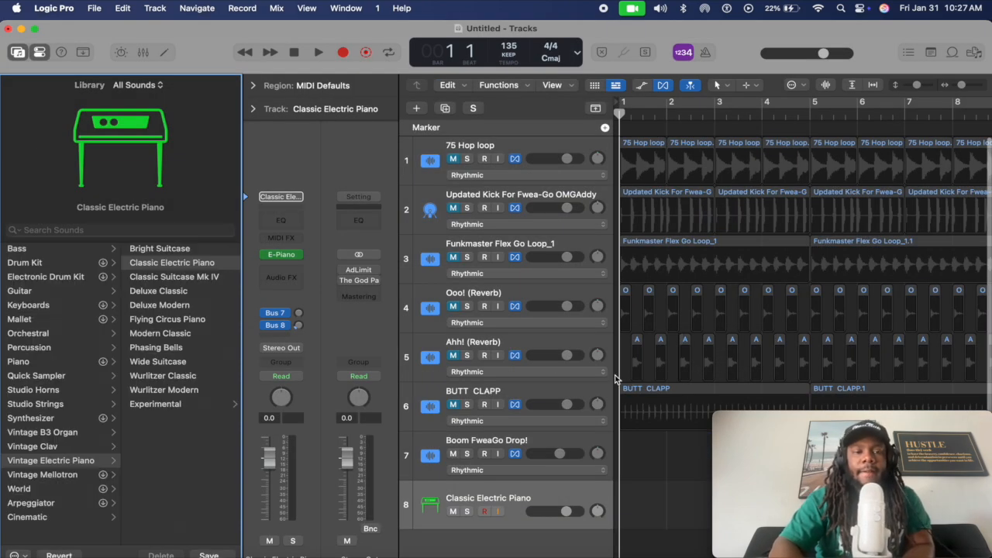
mouse_move(300, 258)
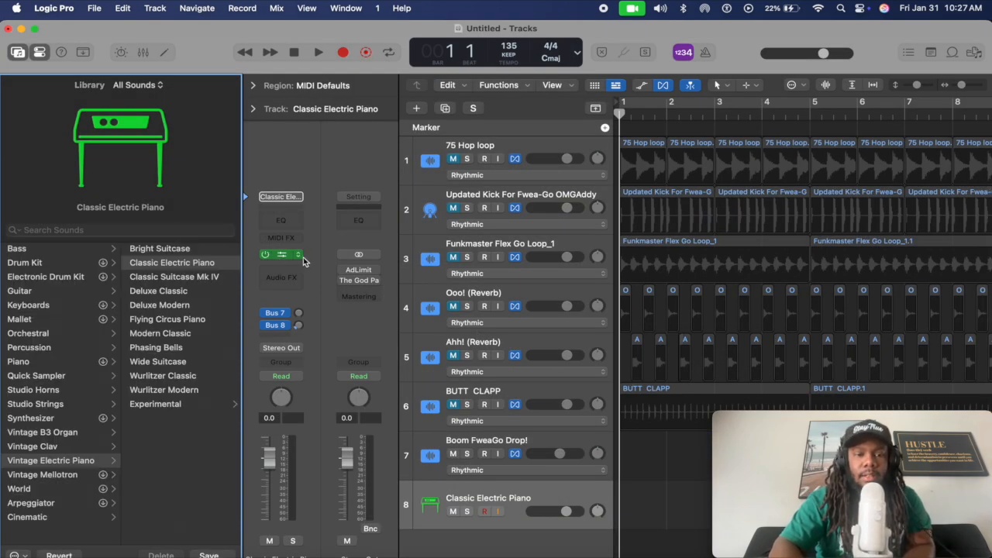
click(301, 259)
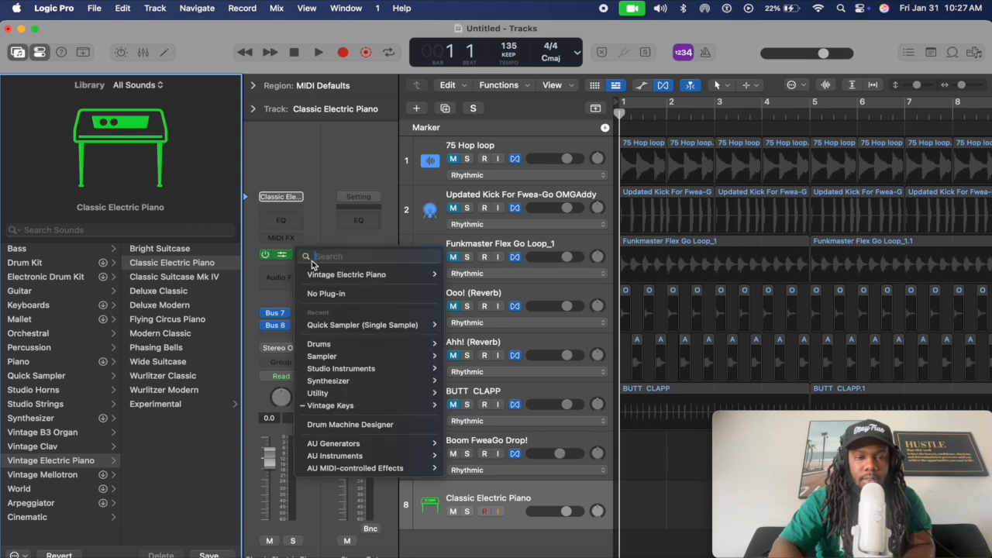
click(338, 291)
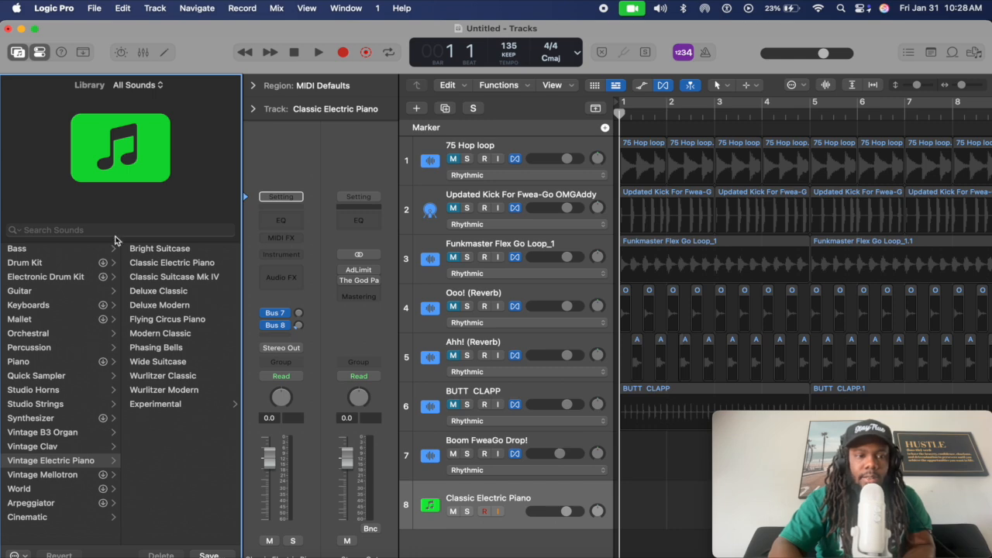
click(302, 252)
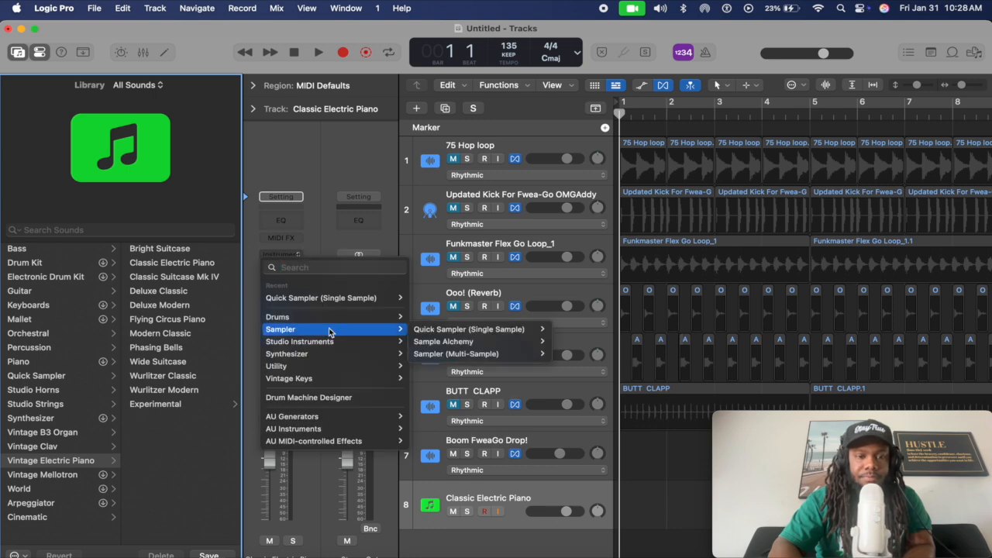
mouse_move(346, 316)
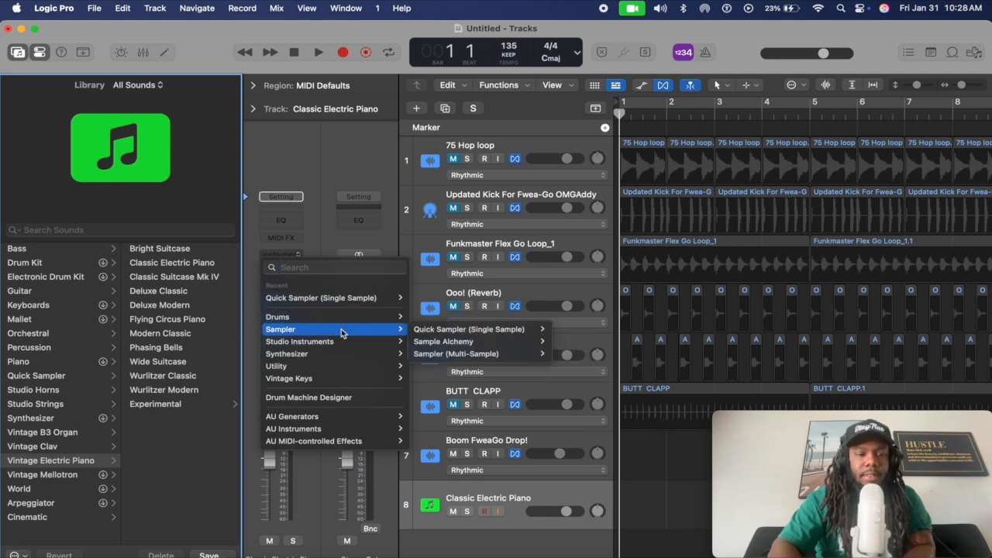
mouse_move(373, 354)
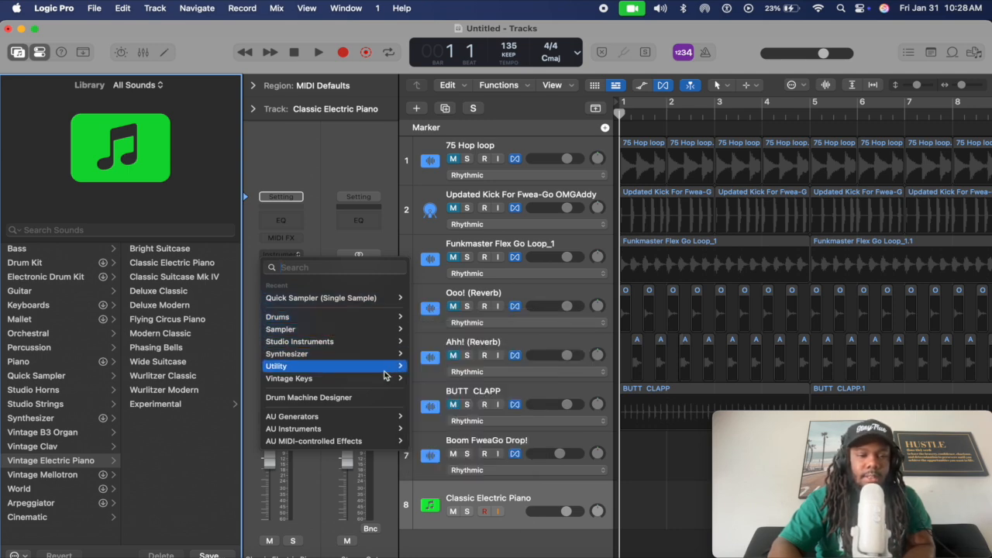
mouse_move(353, 430)
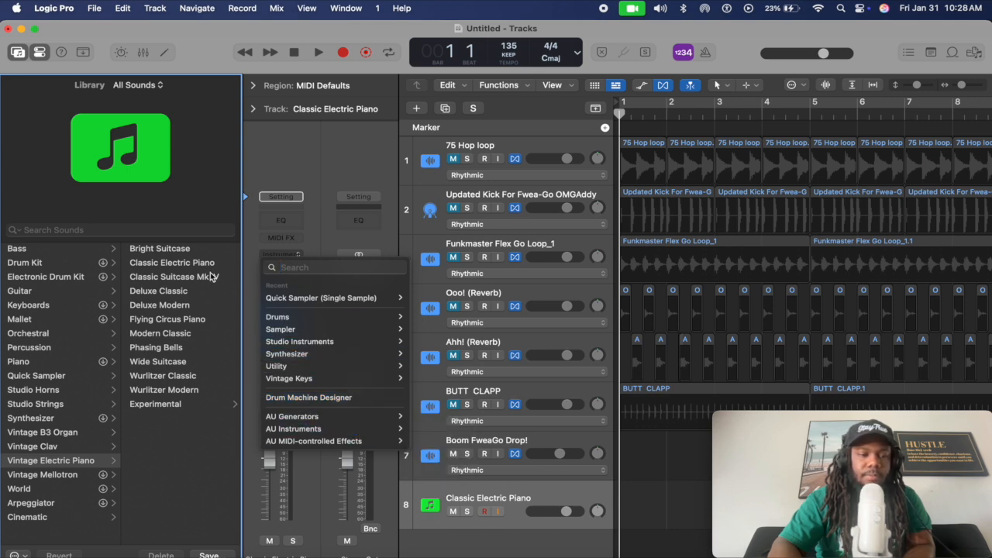
click(89, 338)
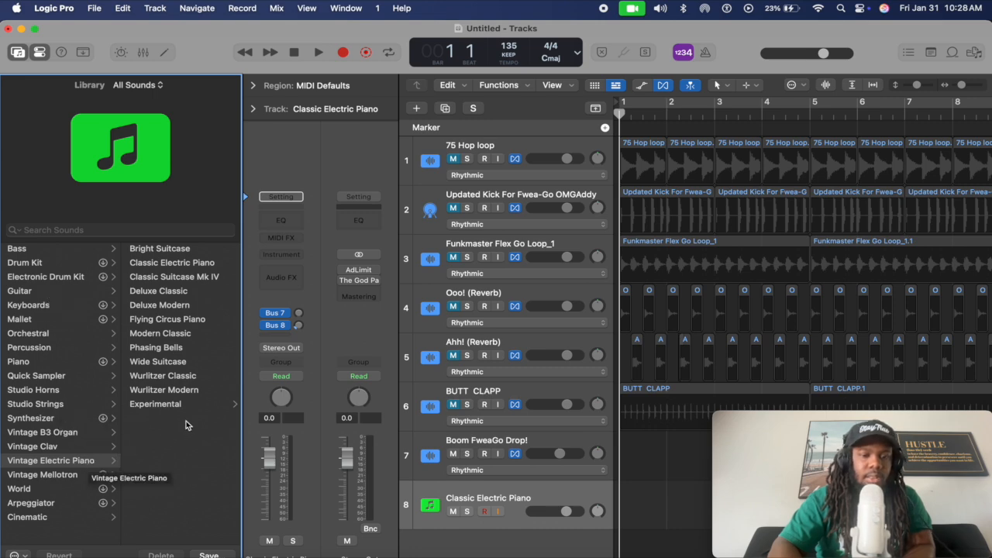
click(178, 264)
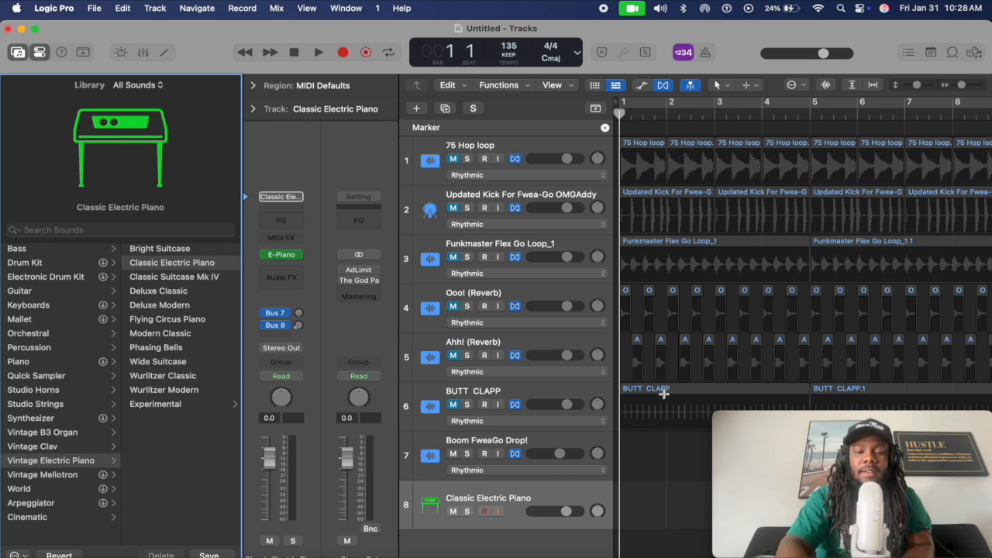
Open Musical Typing with Cmd-K, test a note in Keyboard view, then return to Musical Typing mode
key(super+k)
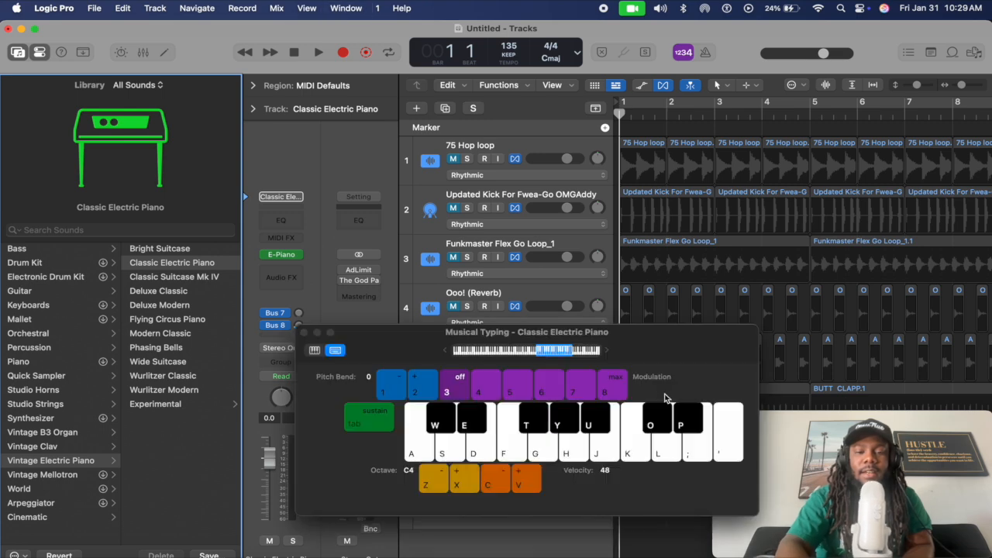
click(315, 351)
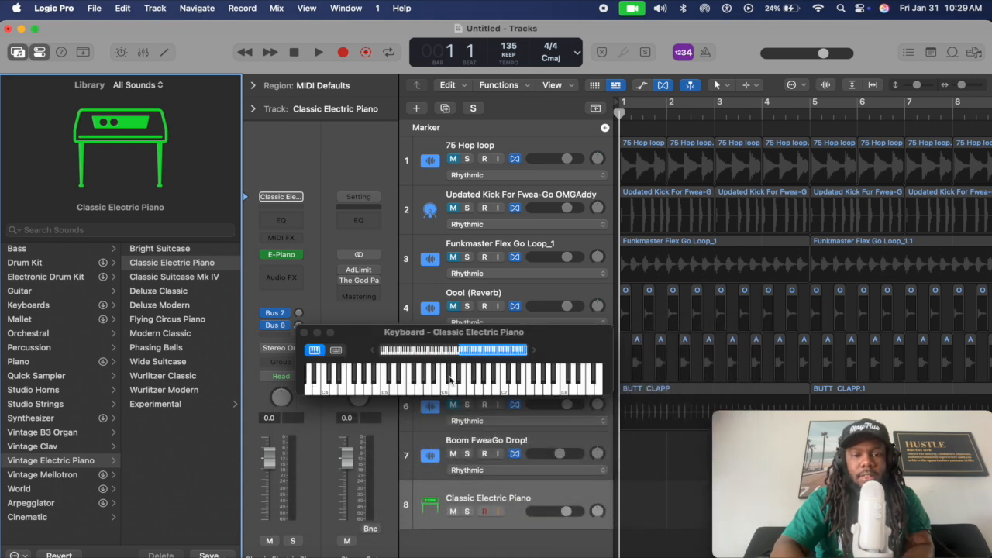
click(412, 393)
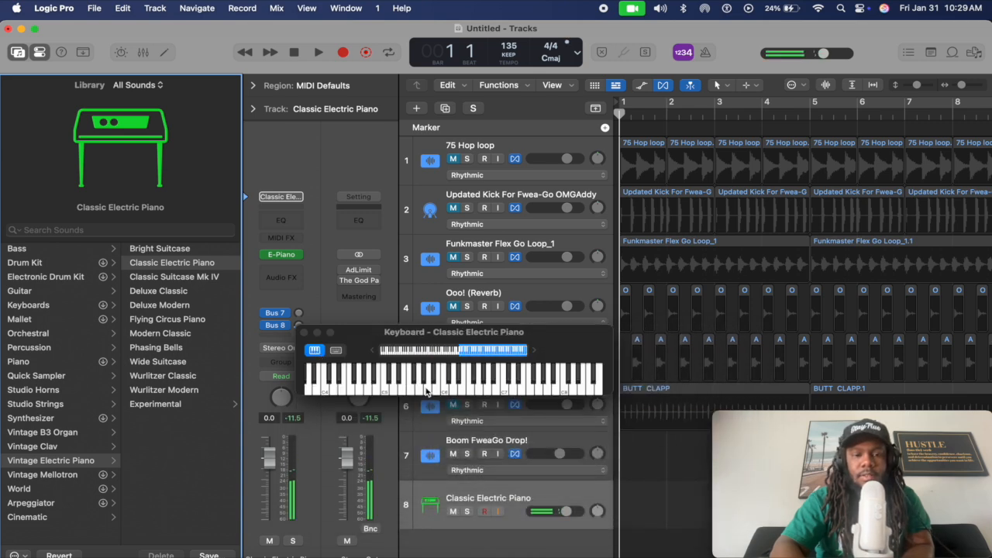
click(335, 351)
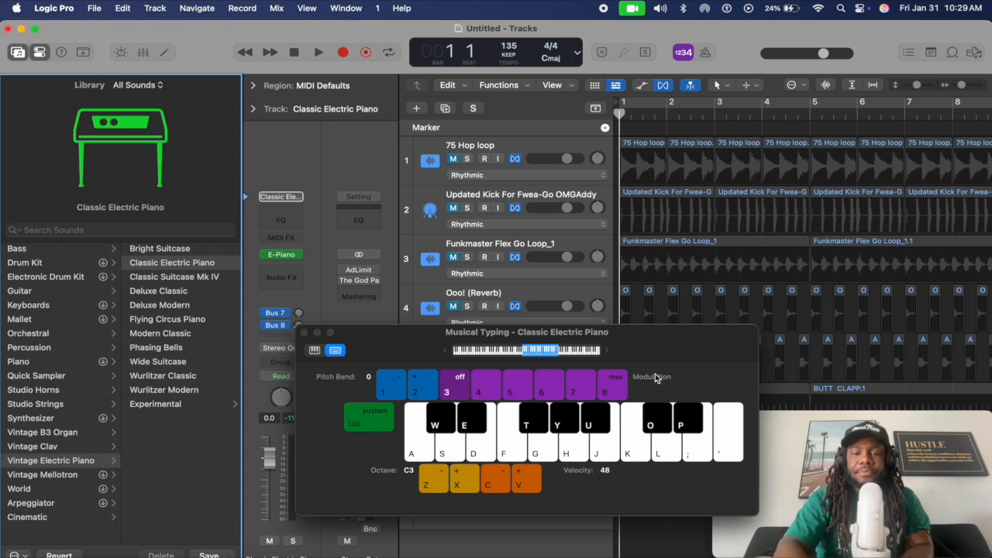
scroll(666, 265, down, 1)
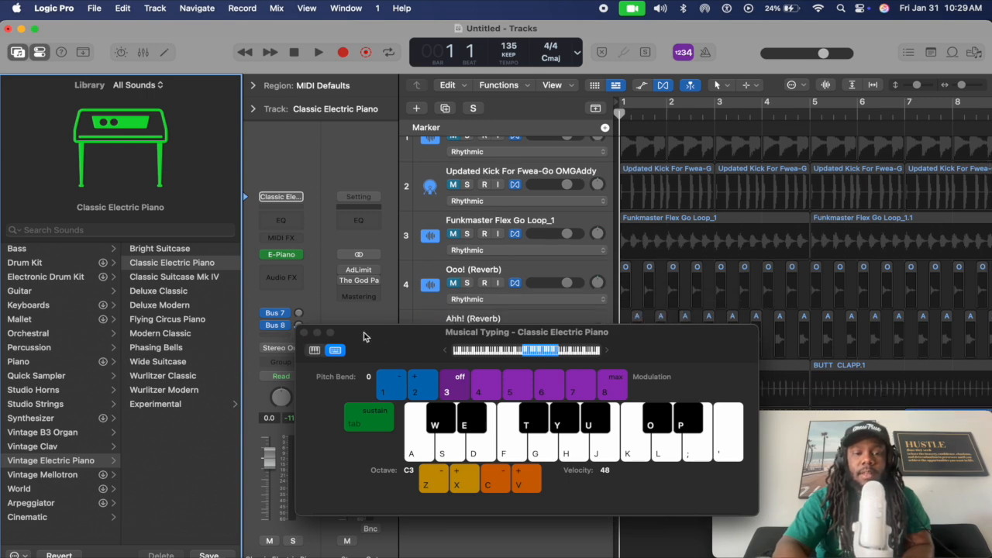
Move the Musical Typing window up to reveal track 8 and play test notes
drag(391, 338, 453, 206)
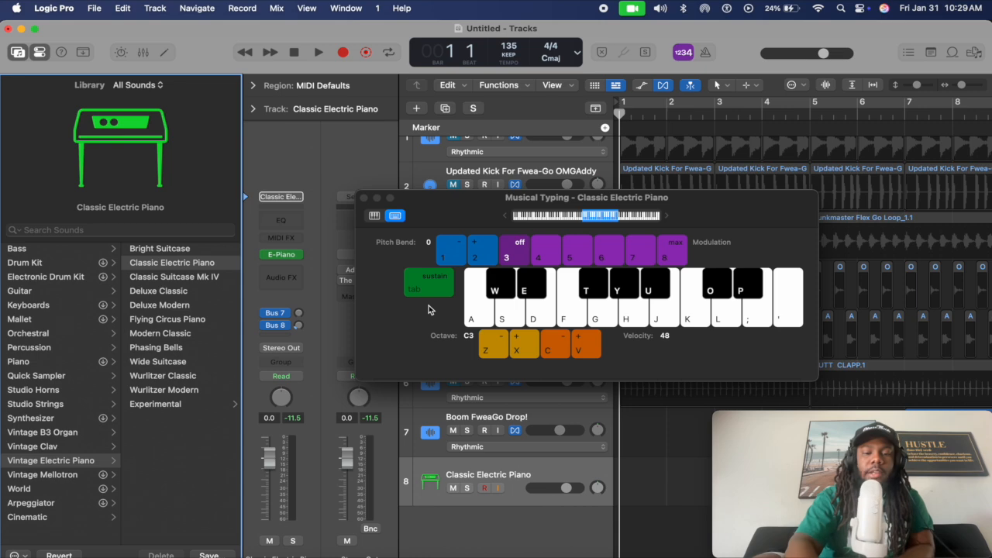
key(a)
key(f)
key(h)
key(s)
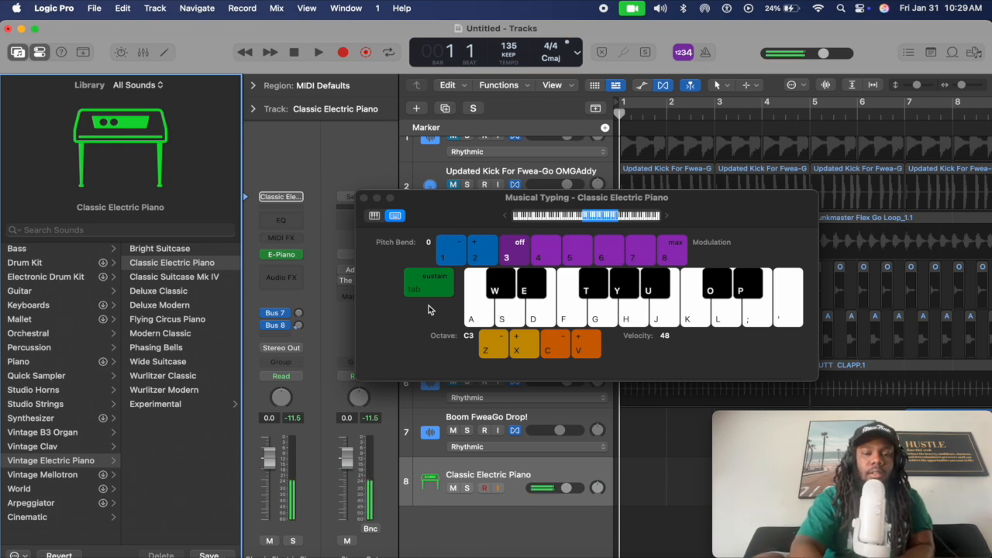
key(h)
key(g)
key(s)
key(f)
key(l)
key(h)
key(f)
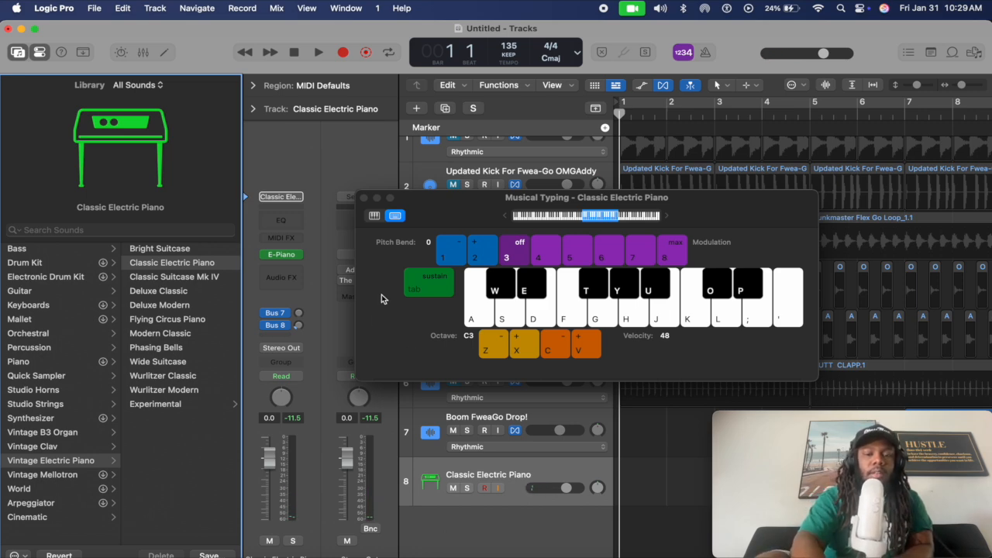
Shift the playable octave through C1, C2 and C0 using Z/X and the range highlight
key(z)
key(z)
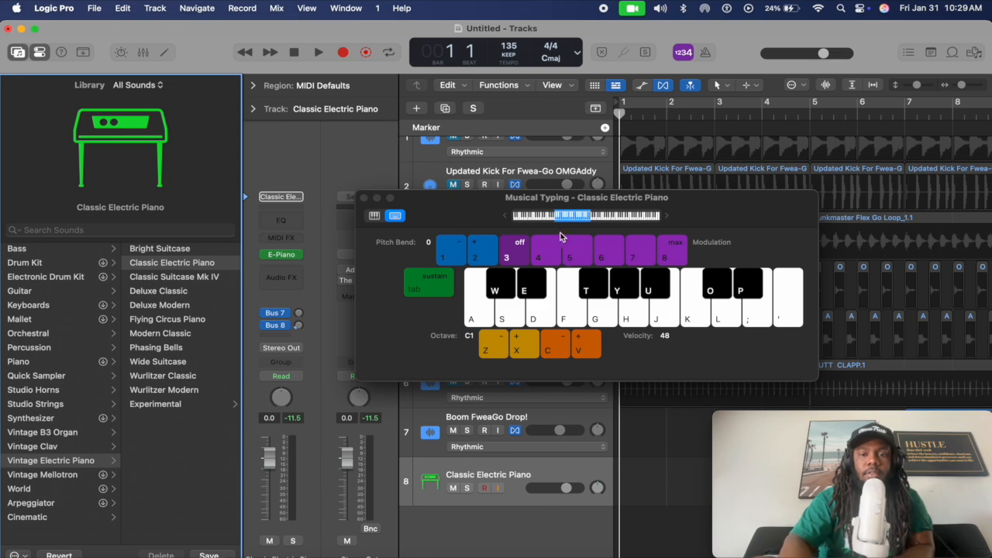
mouse_move(570, 221)
mouse_down()
mouse_move(587, 220)
mouse_move(556, 220)
mouse_move(589, 221)
mouse_up()
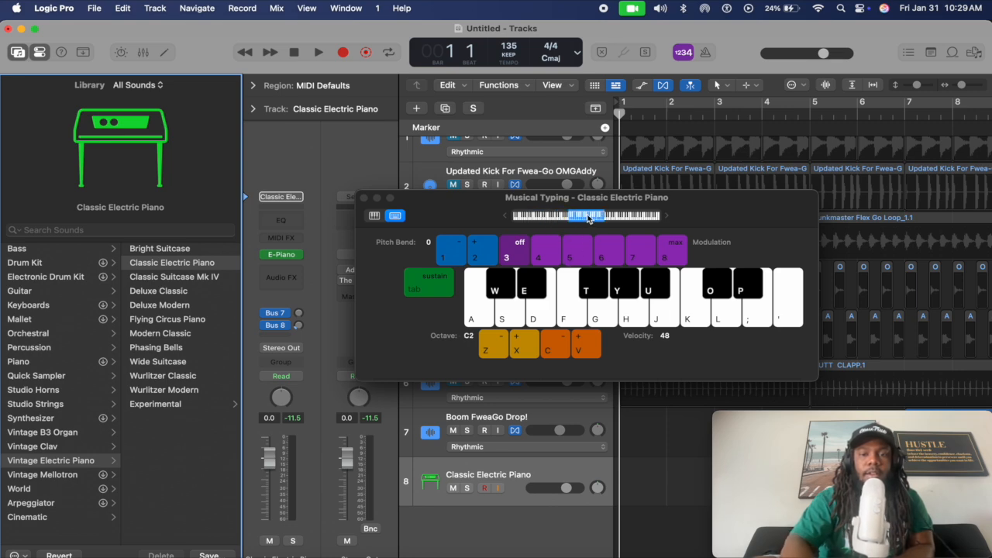
key(z)
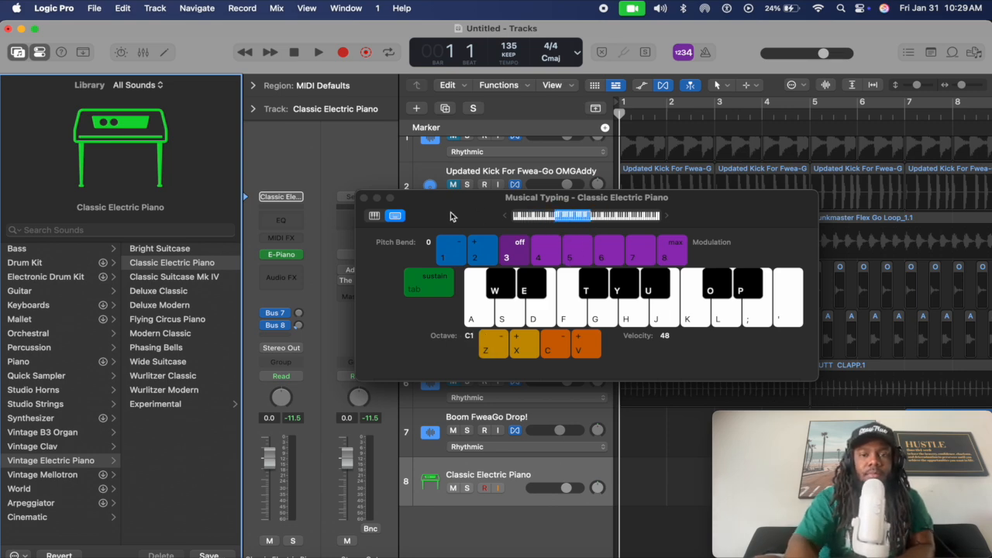
mouse_move(568, 221)
mouse_down()
mouse_move(533, 218)
mouse_move(568, 213)
mouse_up()
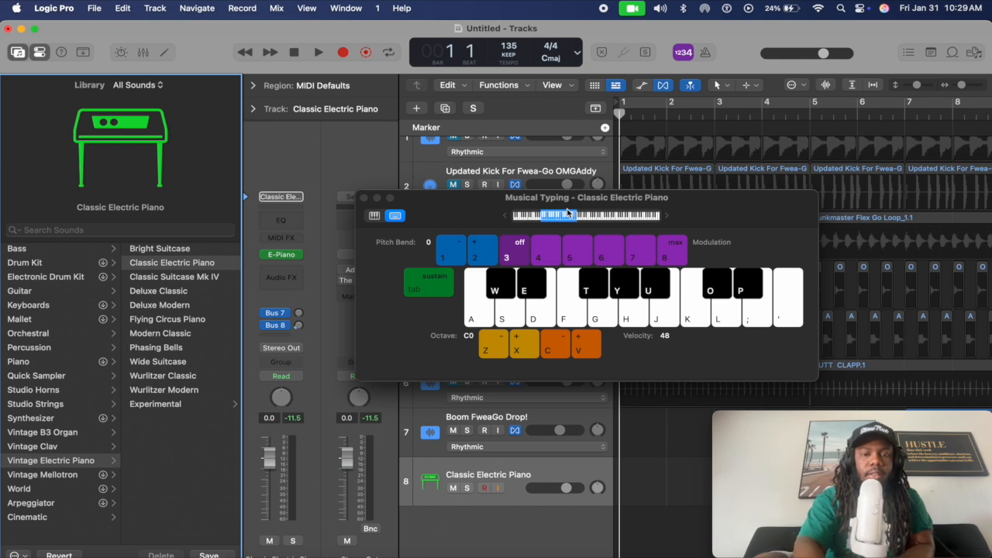
key(x)
key(x)
key(x)
key(x)
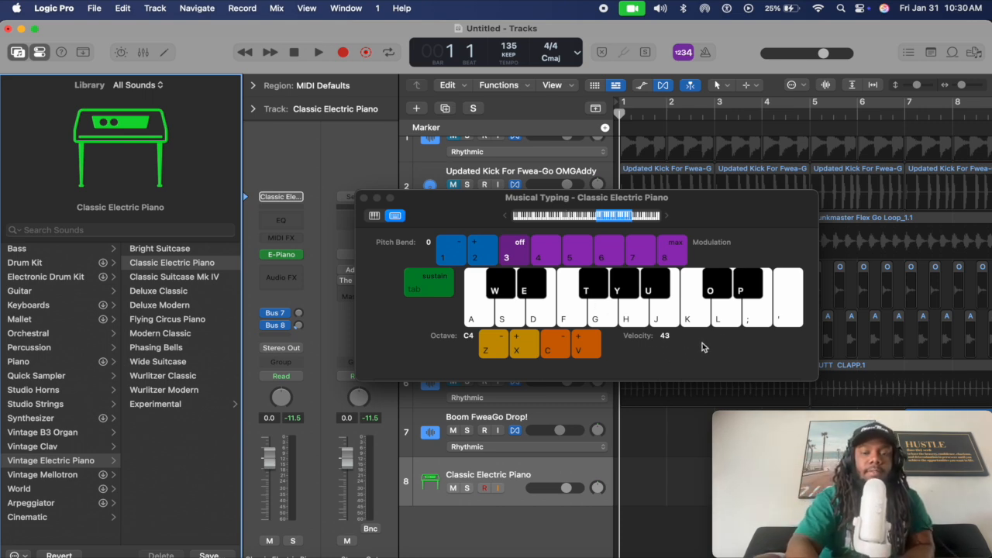
Lower the note velocity with C/V and play a soft phrase on the electric piano
key(c)
key(c)
key(v)
key(c)
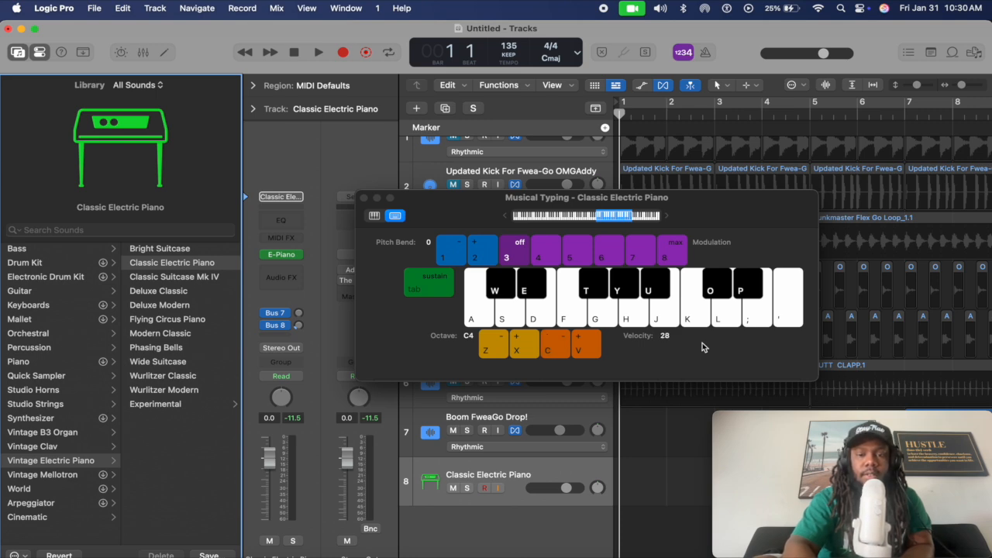
key(f)
key(h)
key(j)
key(h)
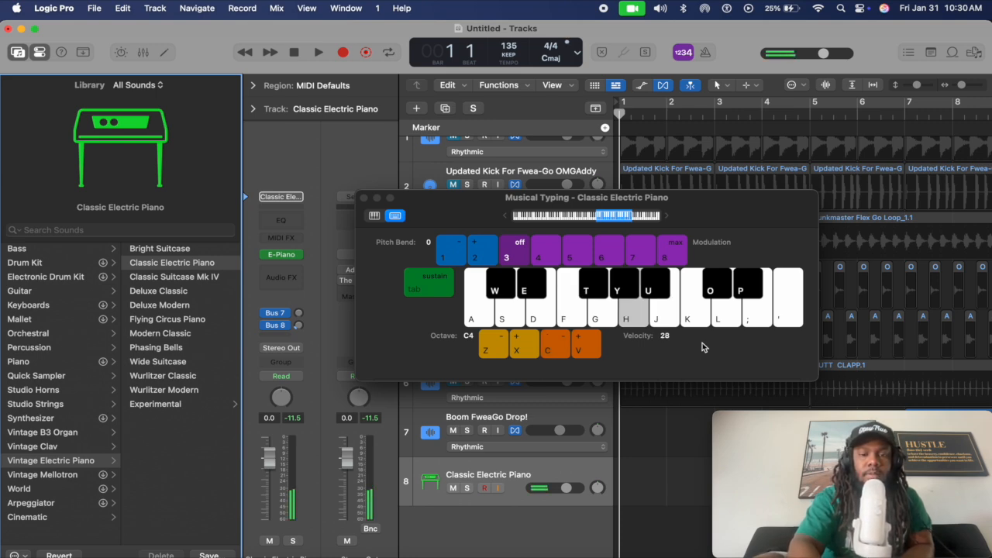
key(g)
key(f)
key(d)
Raise the note velocity with V and play a louder phrase
key(v)
key(v)
key(v)
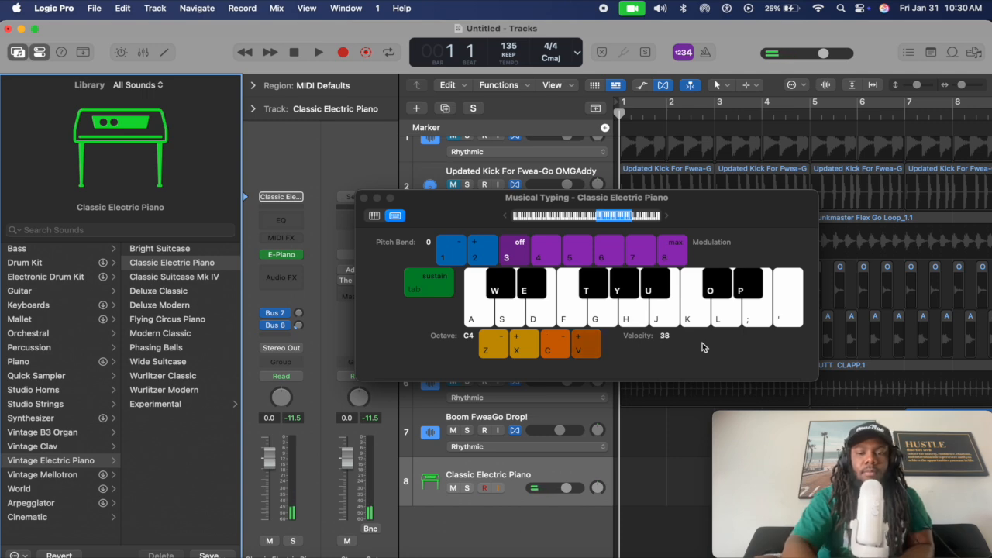
key(v)
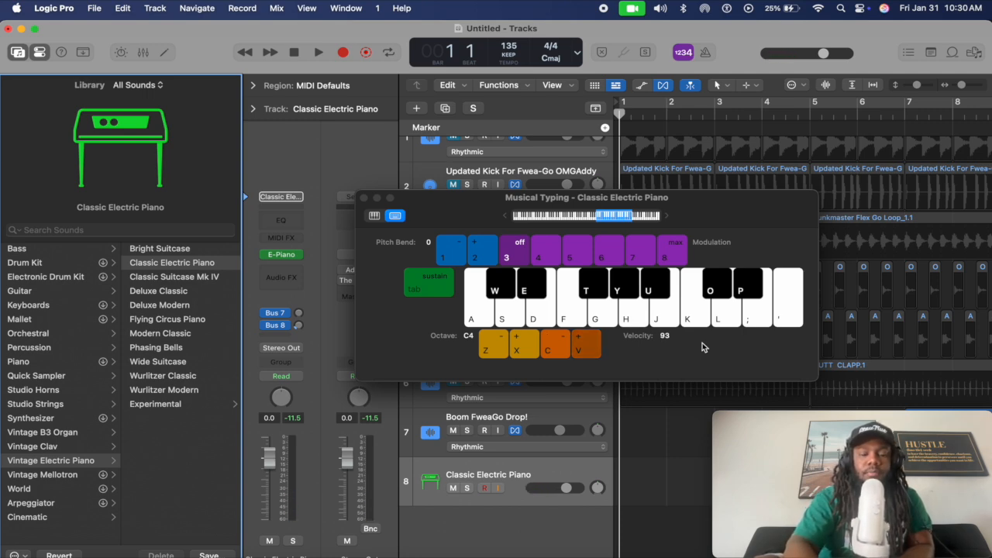
key(f)
key(h)
key(g)
key(f)
key(h)
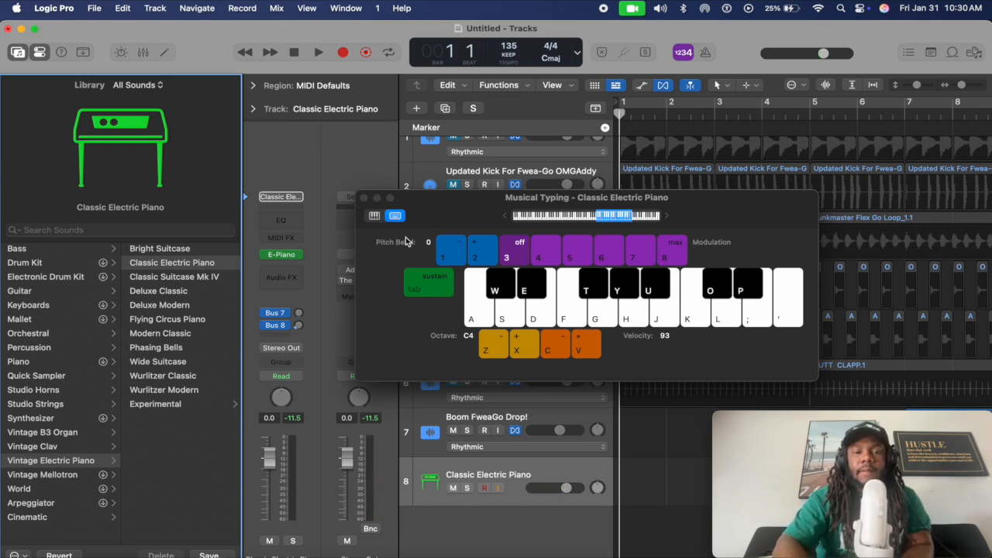
Try the Tab sustain pedal while playing single notes
key(Tab)
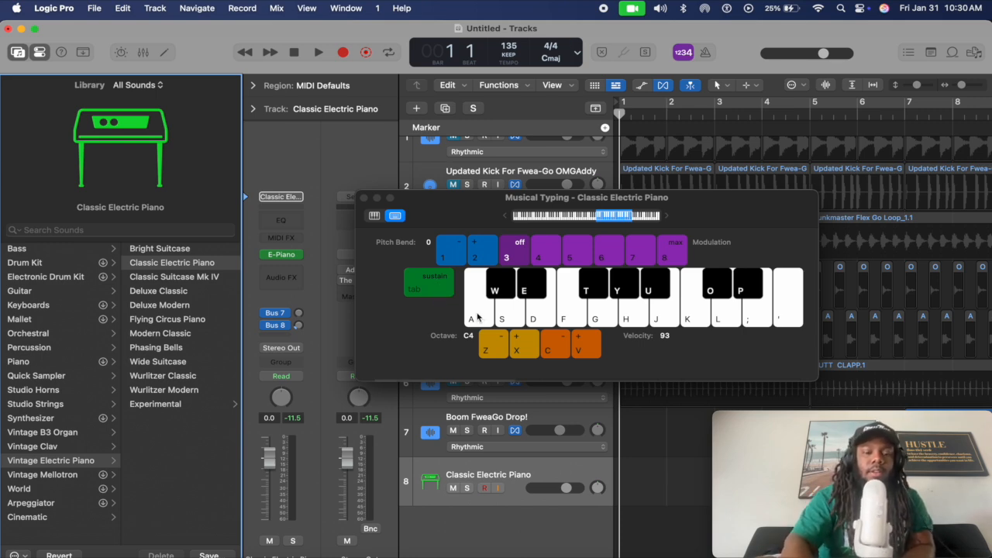
key(a)
key(Tab)
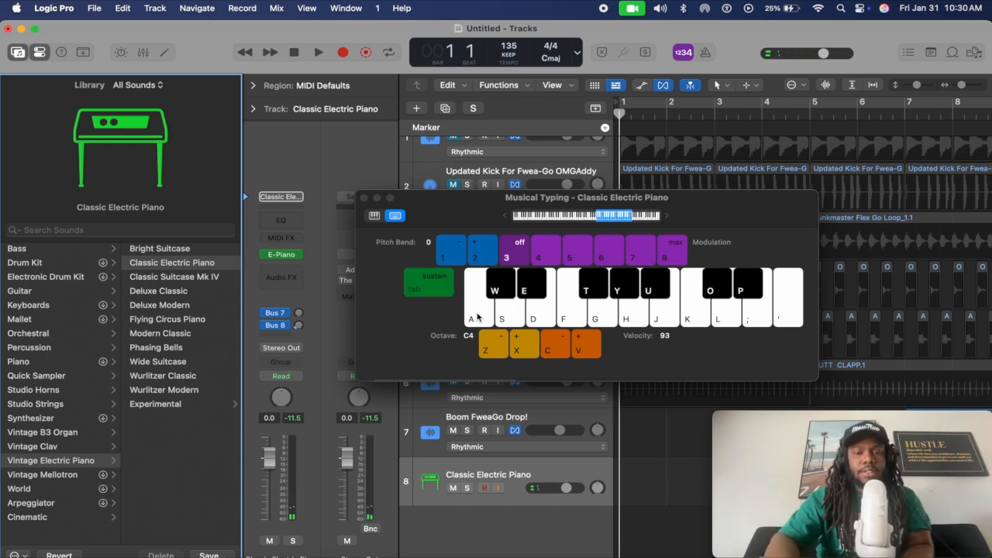
key(w)
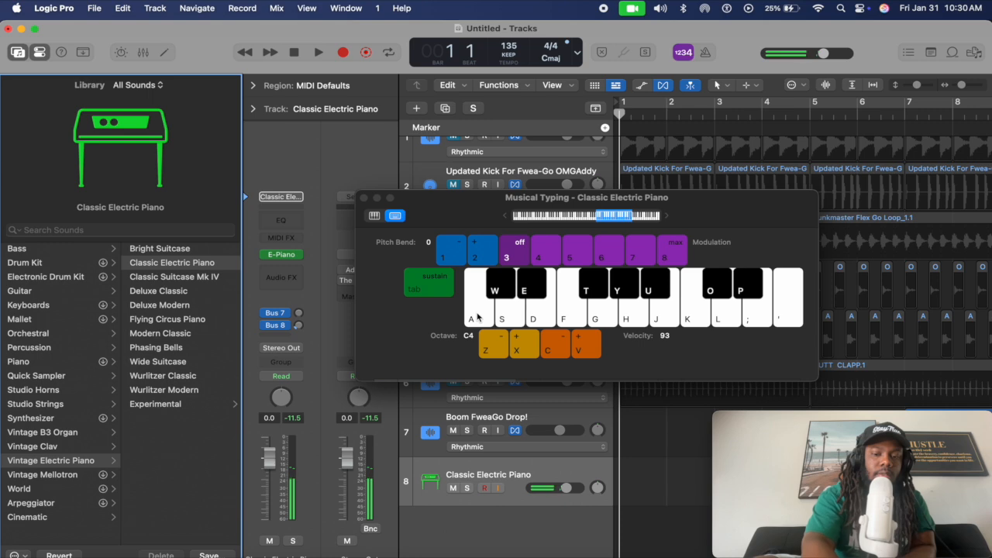
key(w)
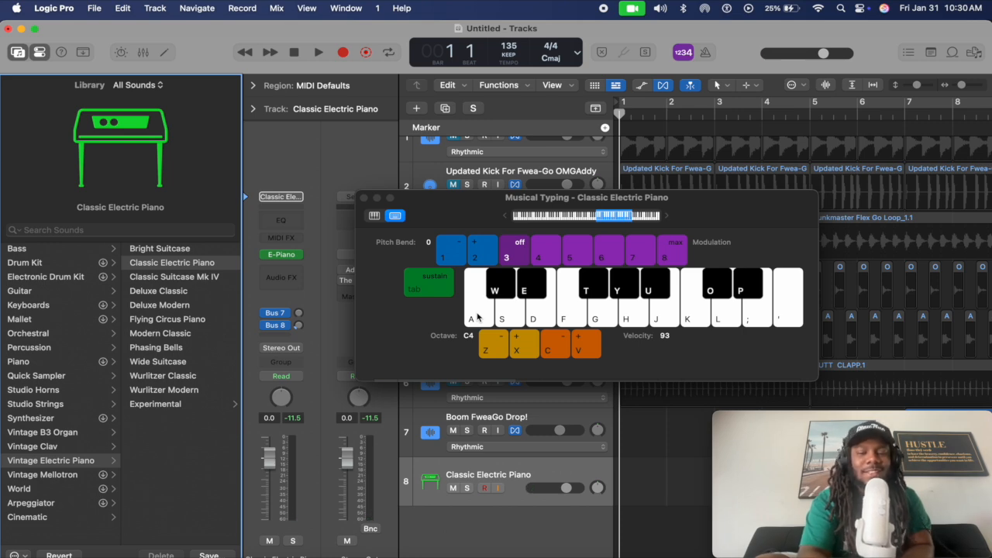
key(a)
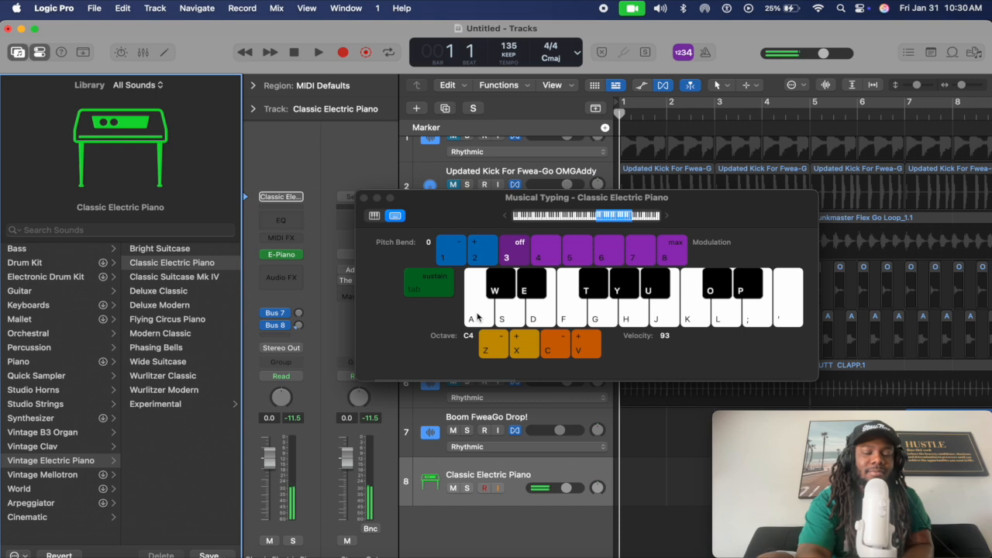
key(s)
Play rising and falling runs with Tab sustain engaged, then release the sustain
key(Tab)
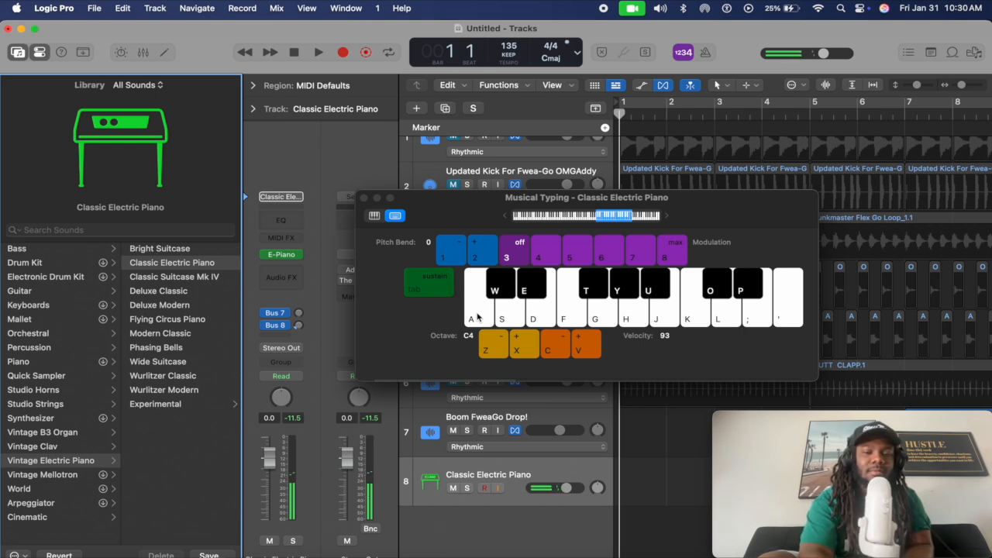
key(d)
key(f)
key(g)
key(f)
key(d)
key(d)
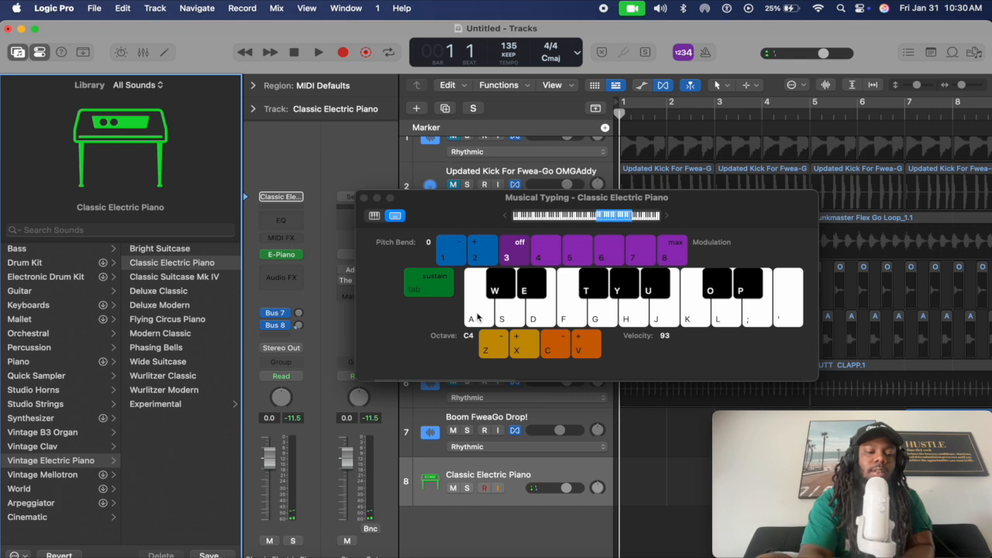
key(f)
key(Tab)
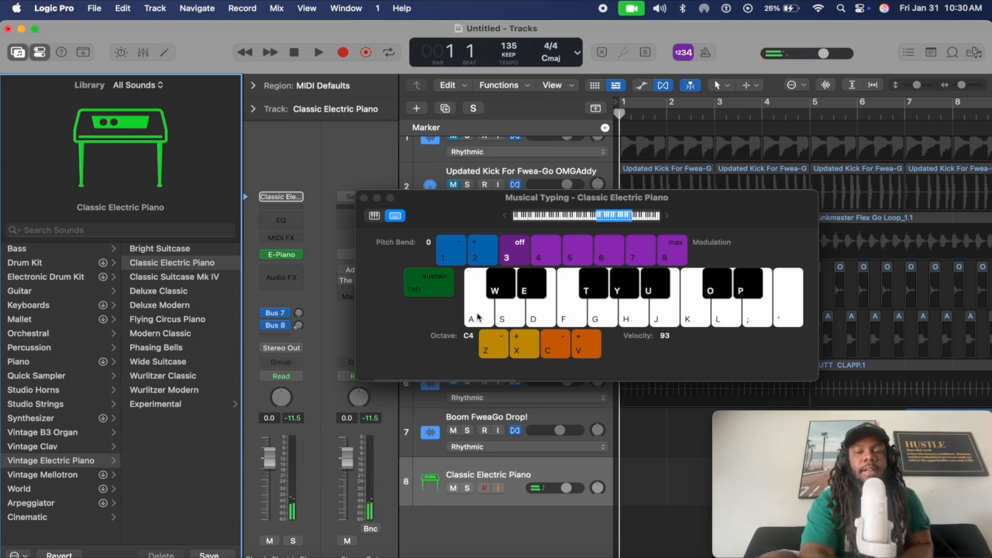
key(Tab)
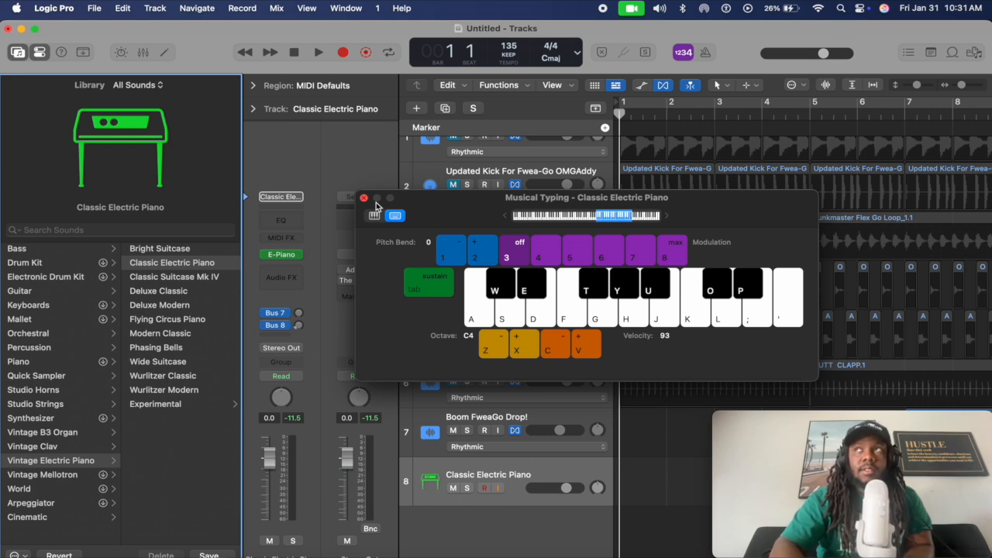
Record a five-note phrase (D J A D S) on track 8 and stop recording
key(r)
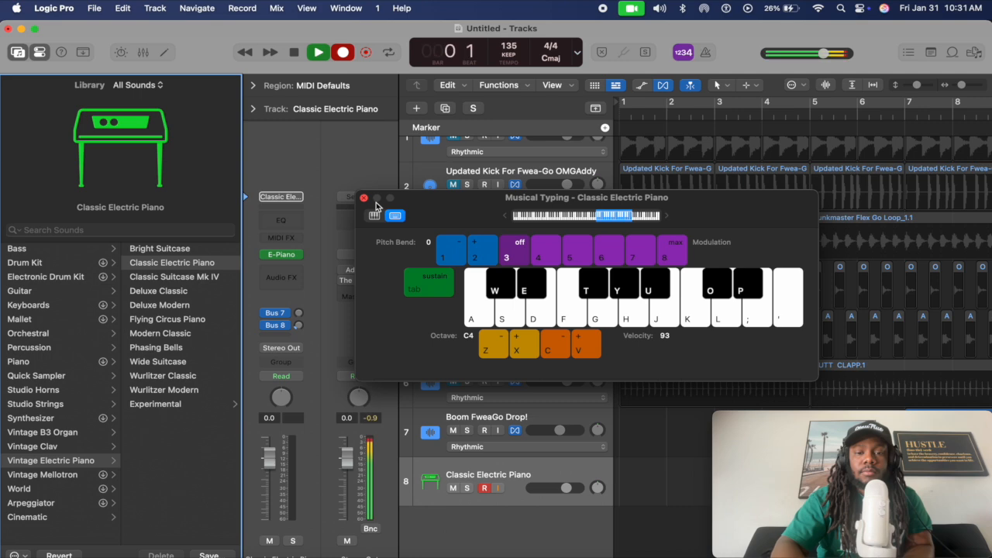
key(d)
key(j)
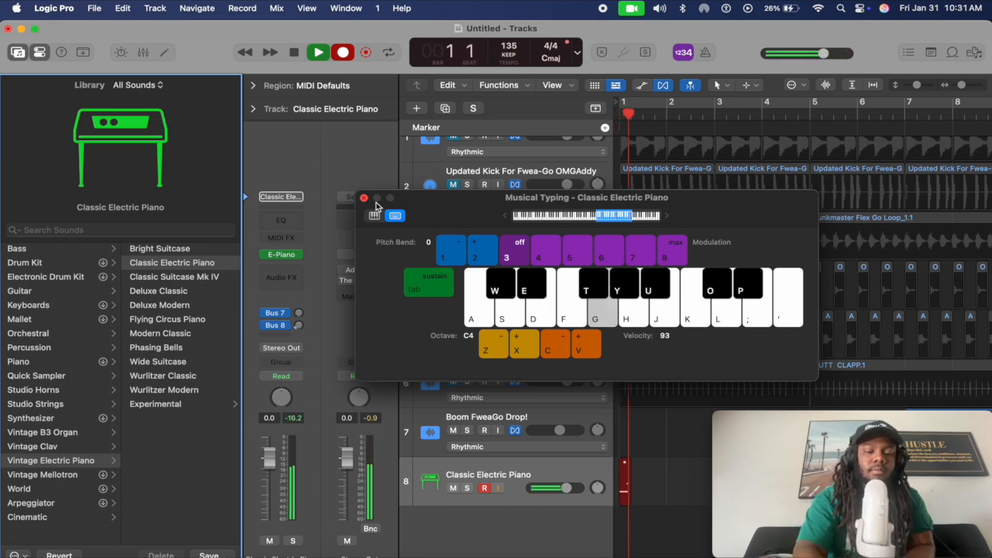
key(a)
key(d)
key(s)
key(s)
key(space)
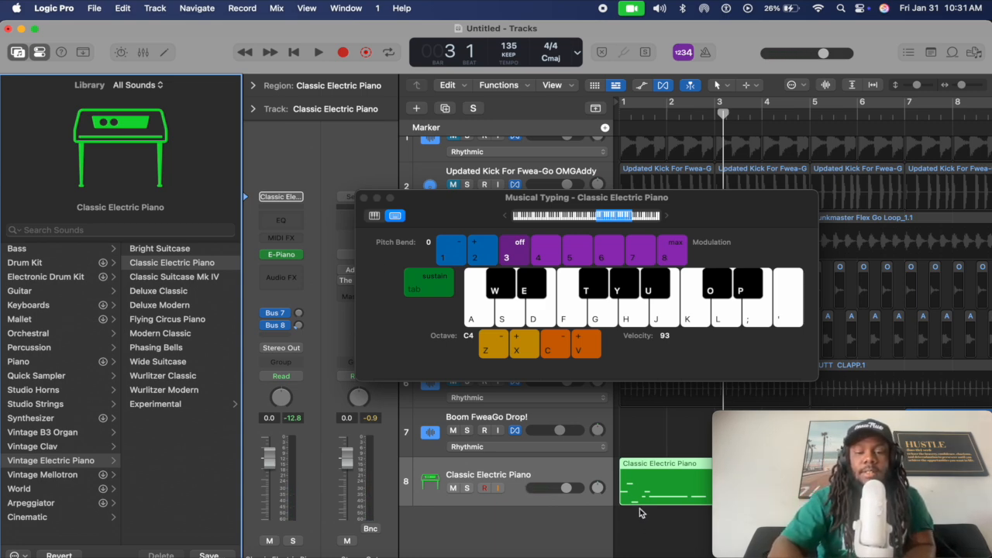
Play the recorded region back from the start, close Musical Typing and select the region
key(Return)
key(space)
key(space)
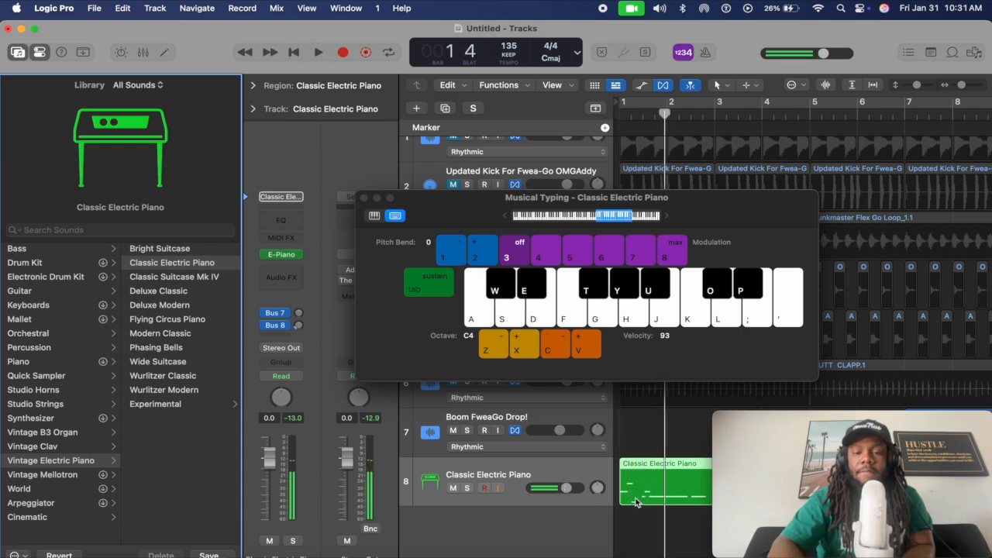
click(365, 199)
click(662, 496)
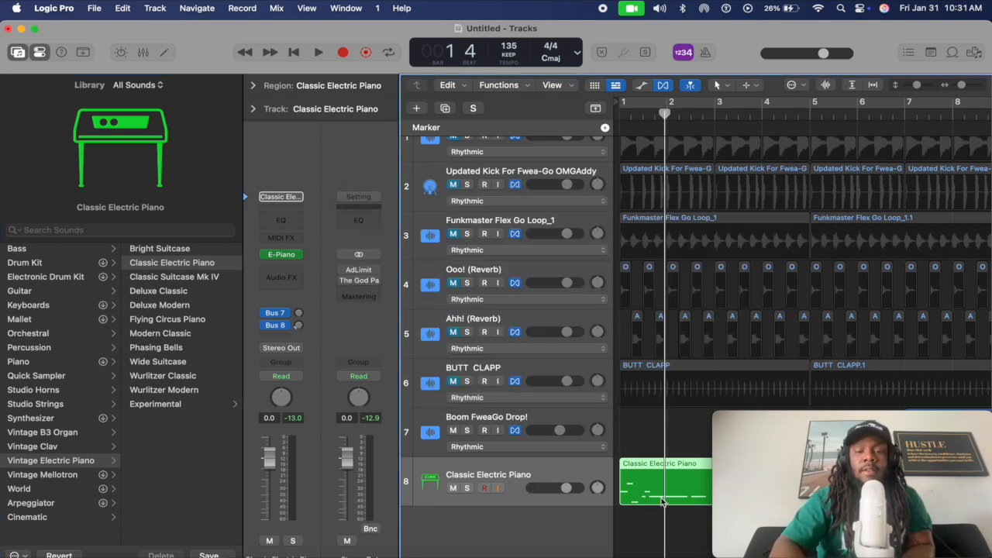
Delete the recorded piano region, turn the metronome on and return to the project start
key(Delete)
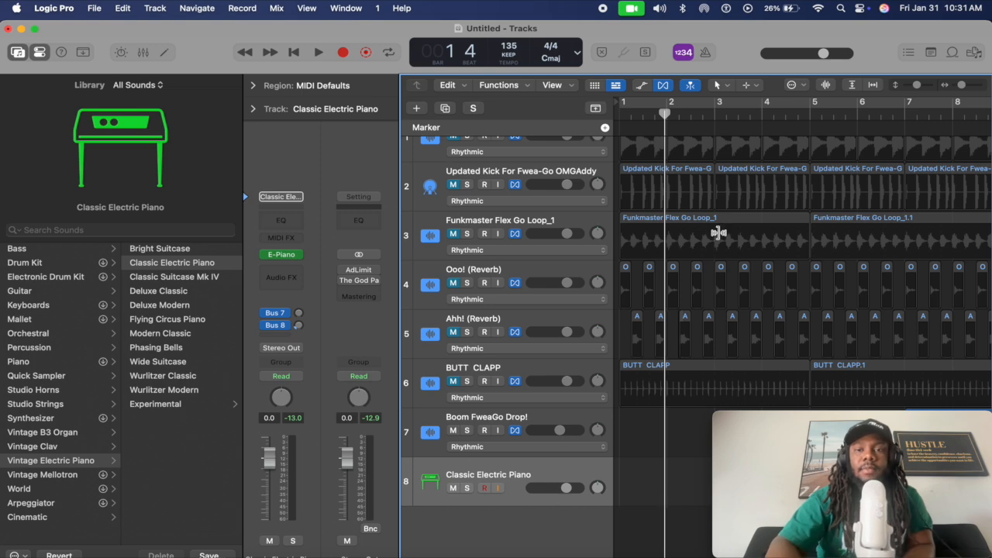
click(708, 54)
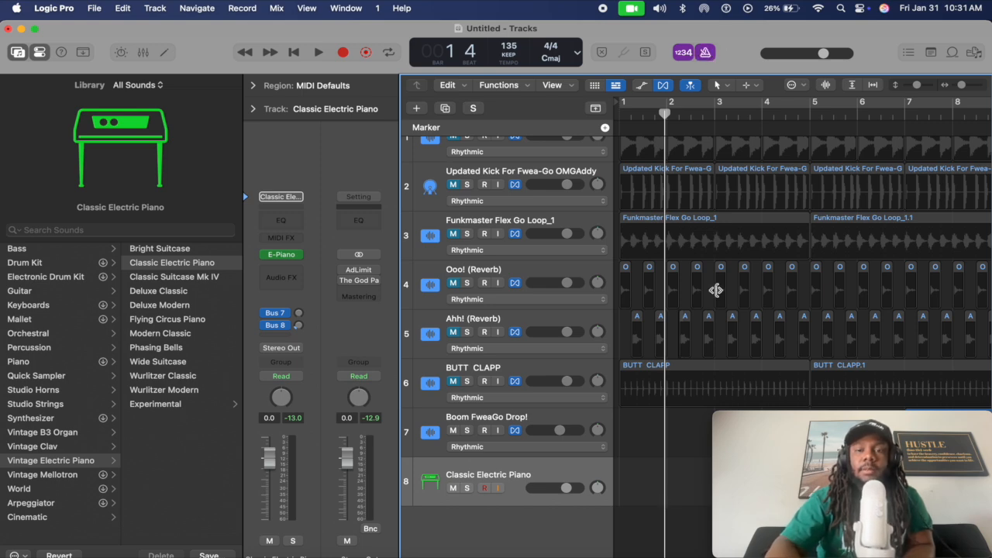
key(Return)
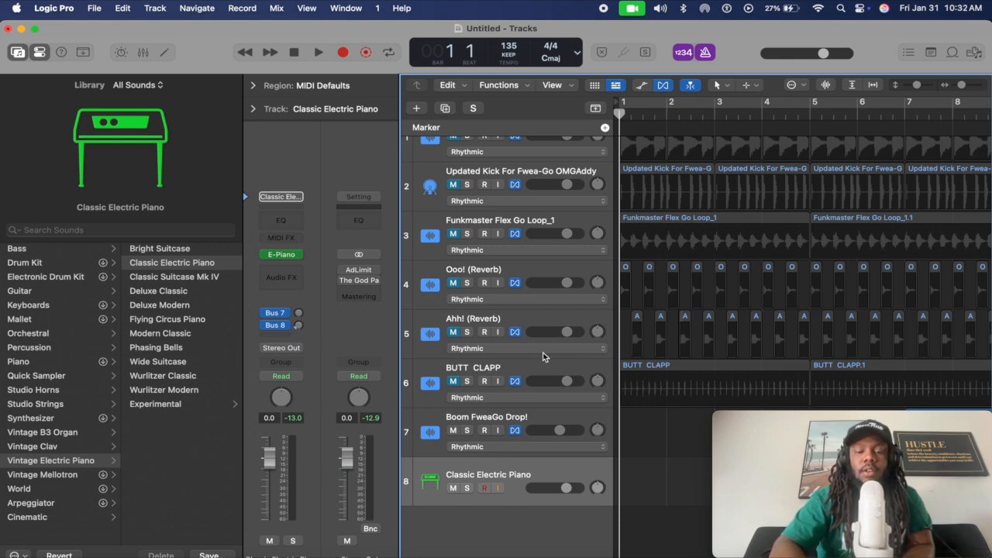
Toggle Musical Typing with Cmd-K and look for it in the Window menu
key(super+k)
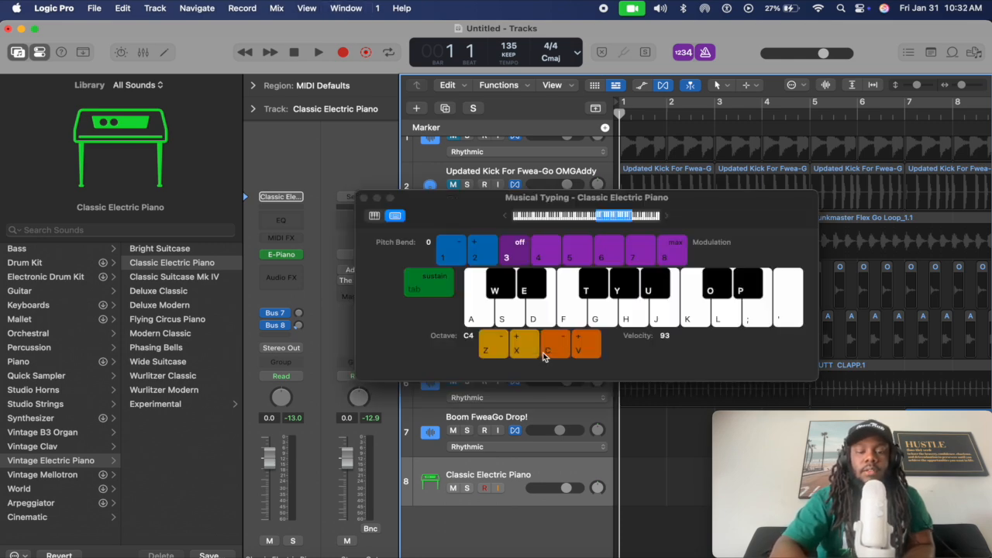
key(super+k)
key(super+k)
key(super+k)
key(super+k)
key(super+k)
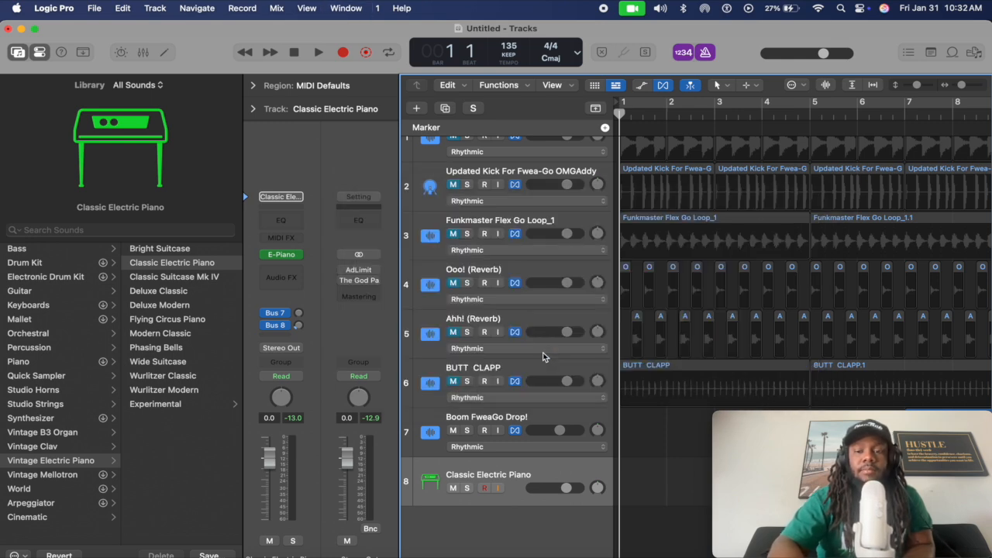
click(347, 8)
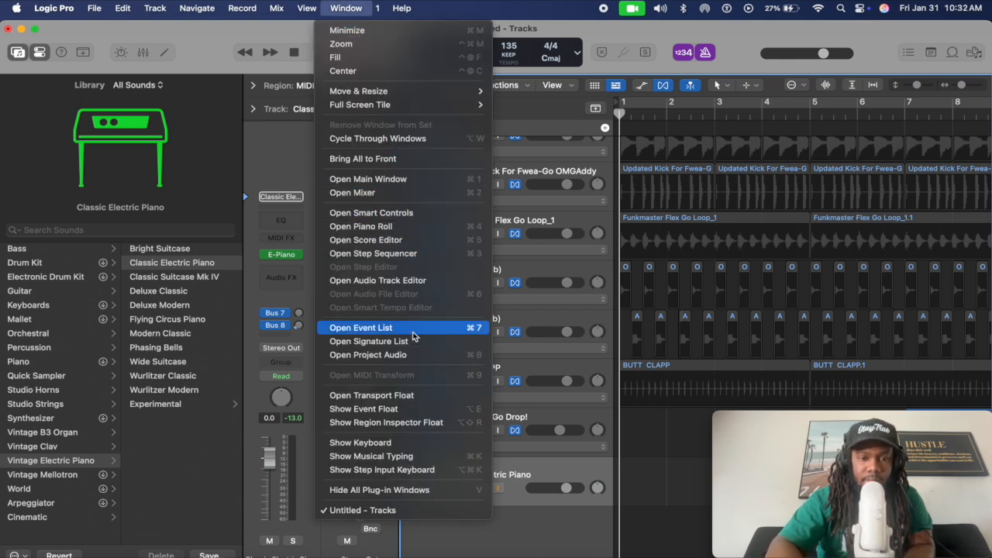
click(432, 457)
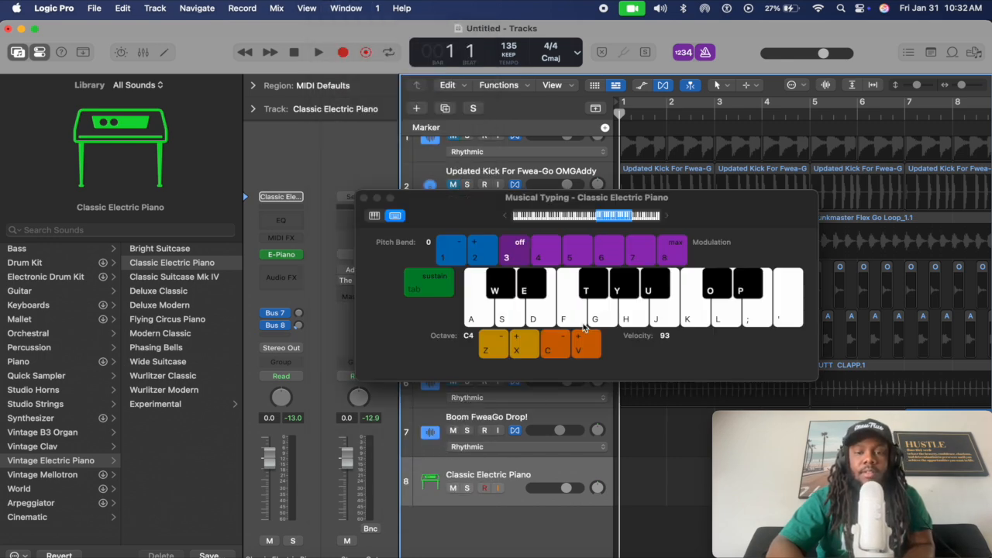
click(365, 198)
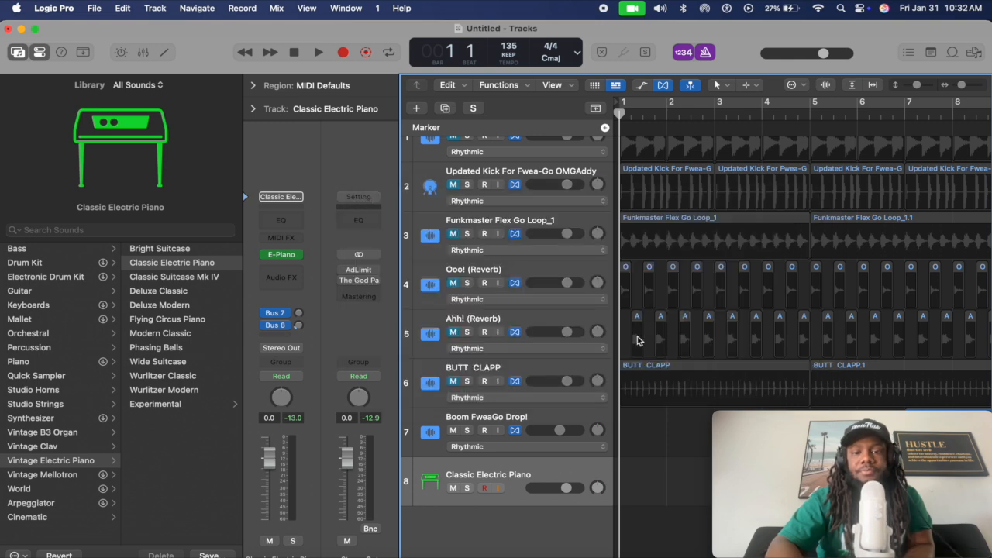
click(648, 376)
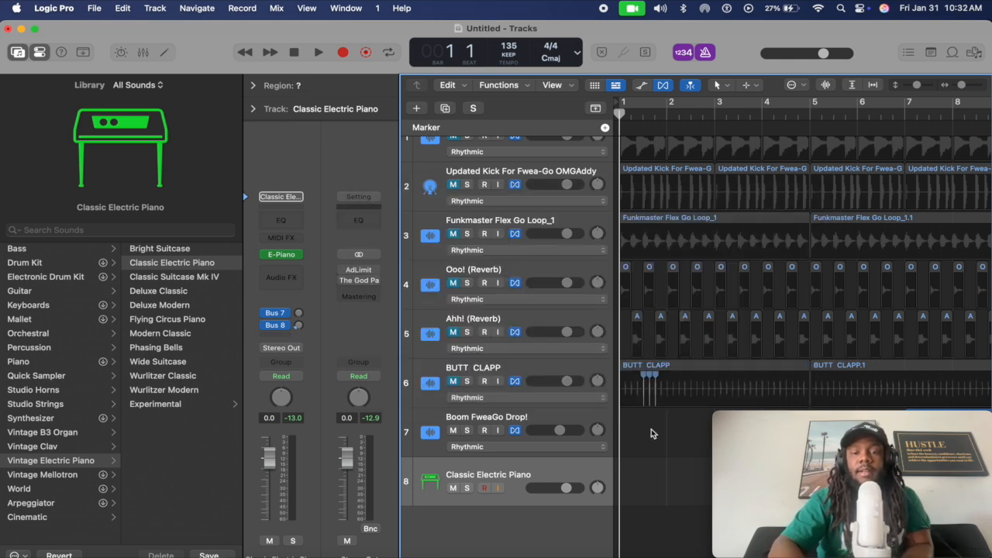
key(super+z)
click(654, 460)
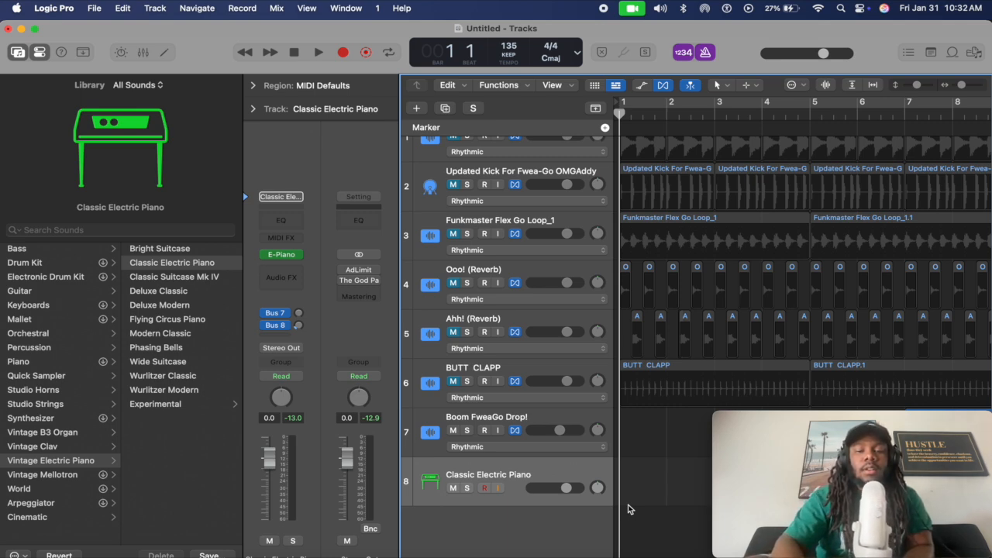
key(super+a)
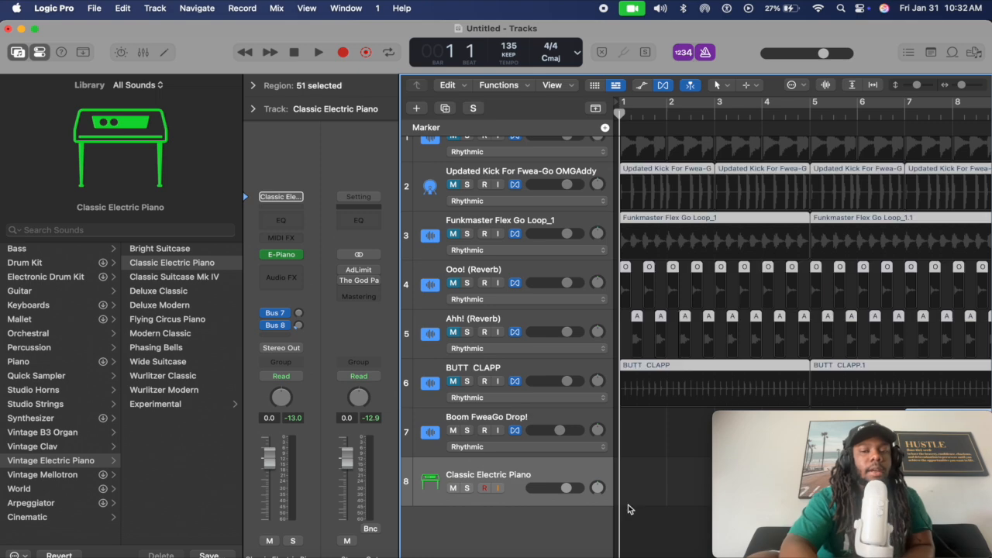
click(629, 505)
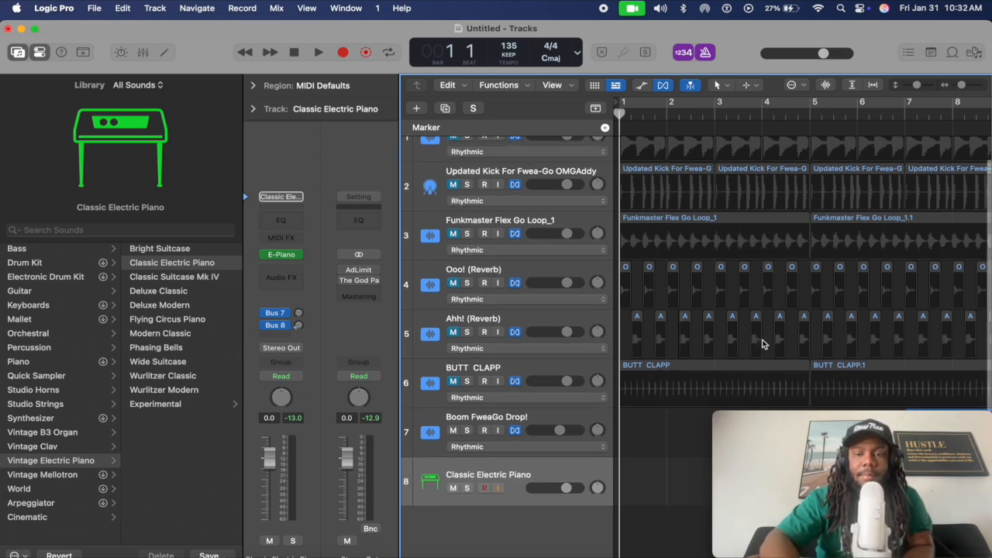
drag(764, 345, 731, 344)
key(space)
key(space)
key(super+j)
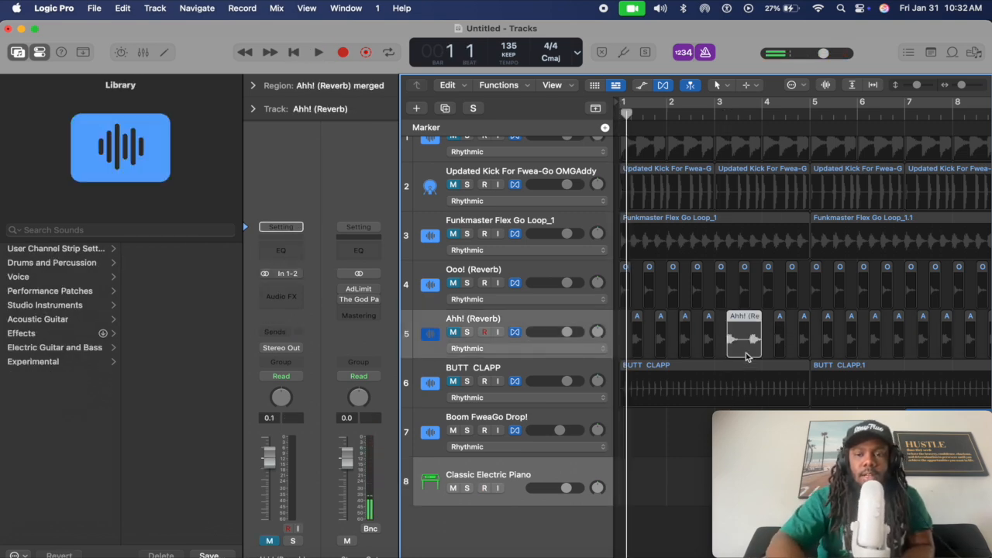
key(super+z)
click(665, 439)
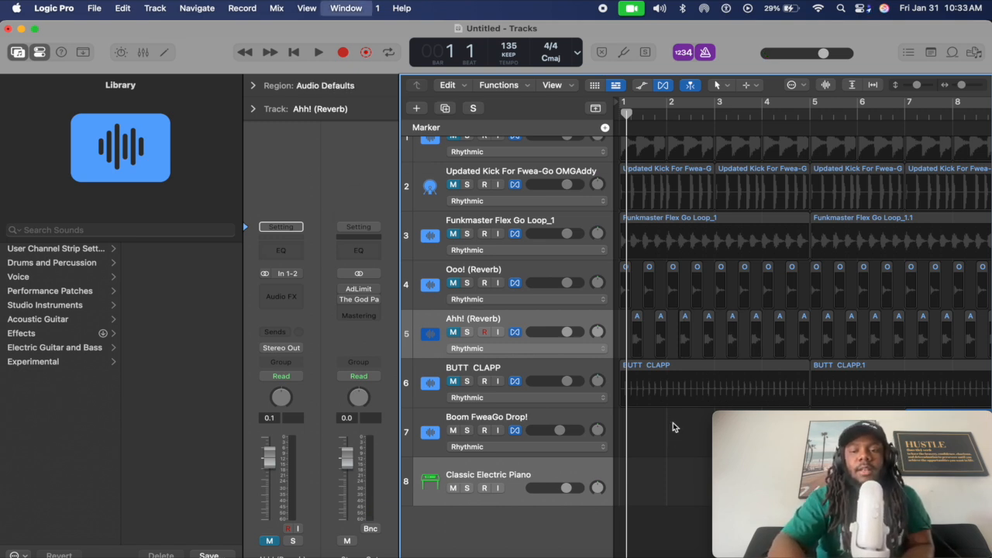
key(super+k)
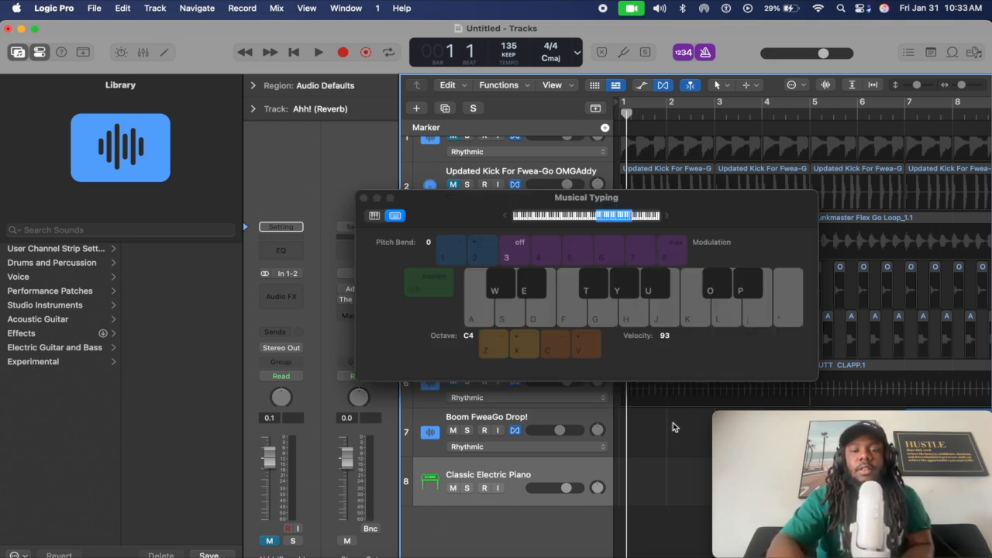
click(364, 199)
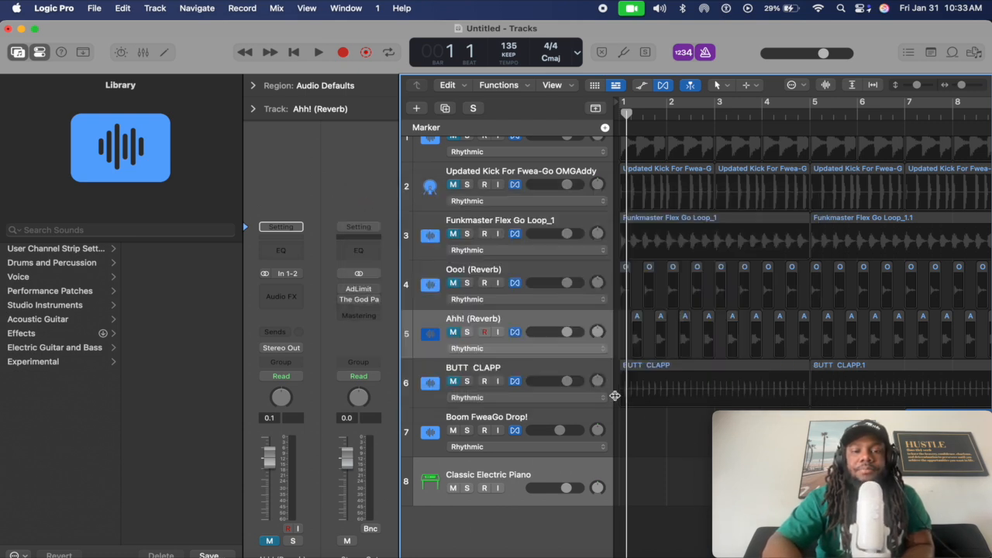
click(561, 475)
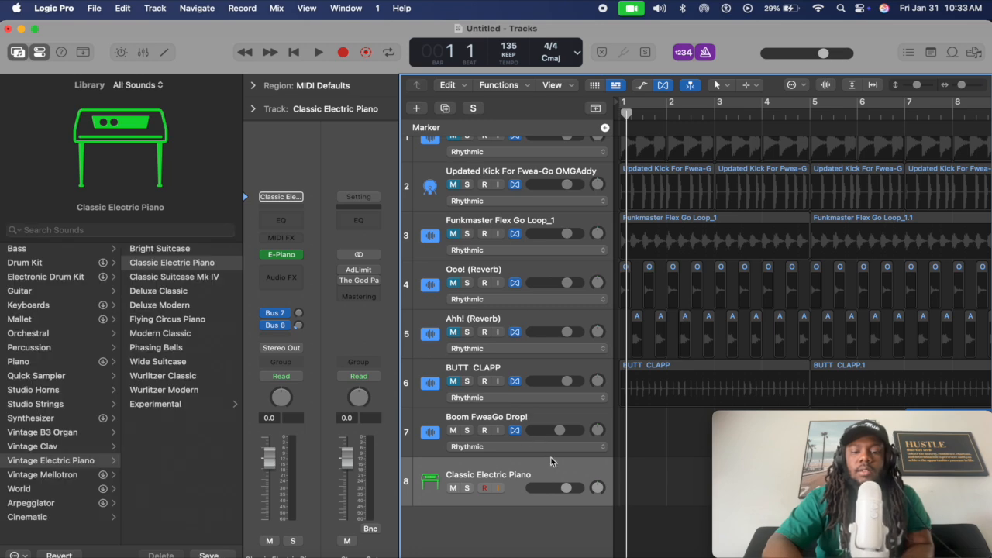
Record a four-note test take (D A D S) via Musical Typing, close it and delete the take
key(super+k)
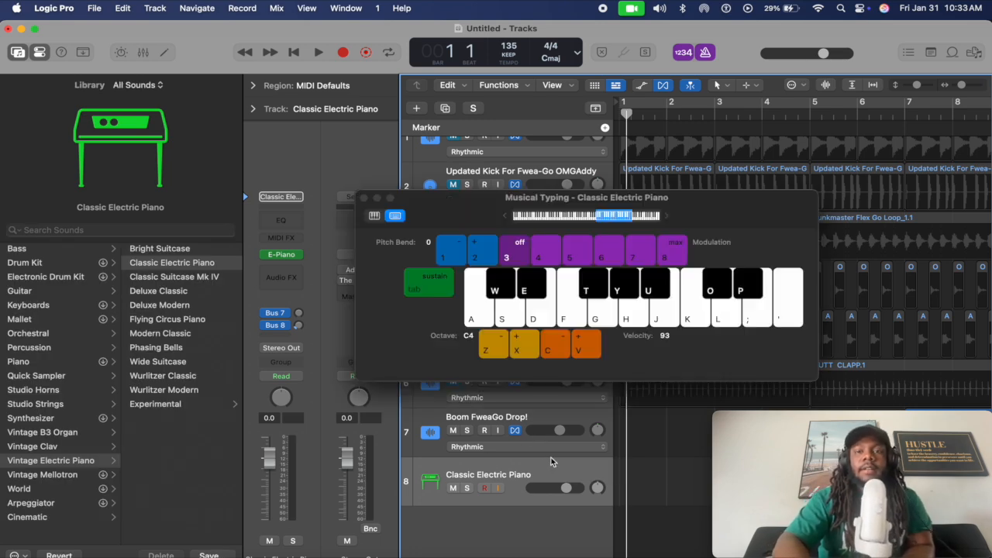
key(r)
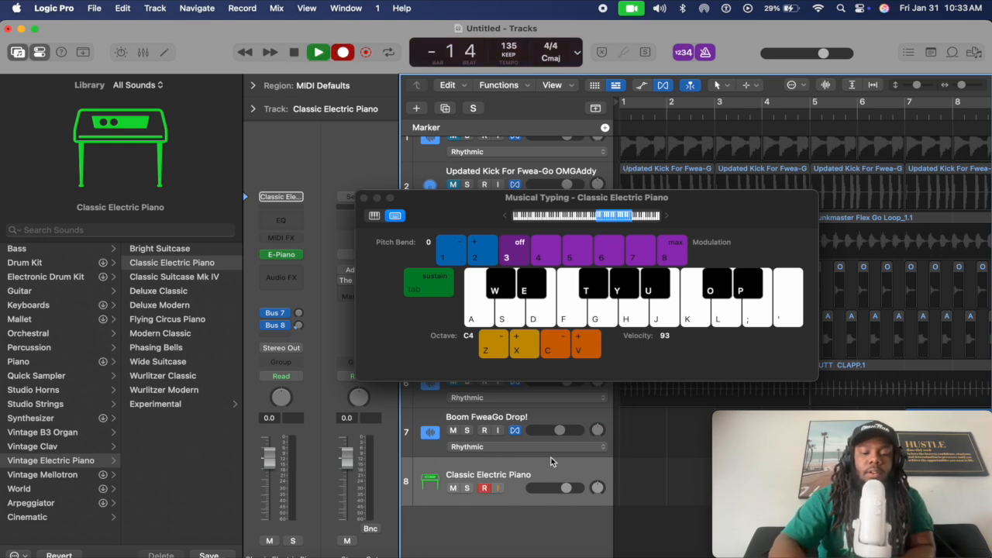
key(d)
key(a)
key(d)
key(s)
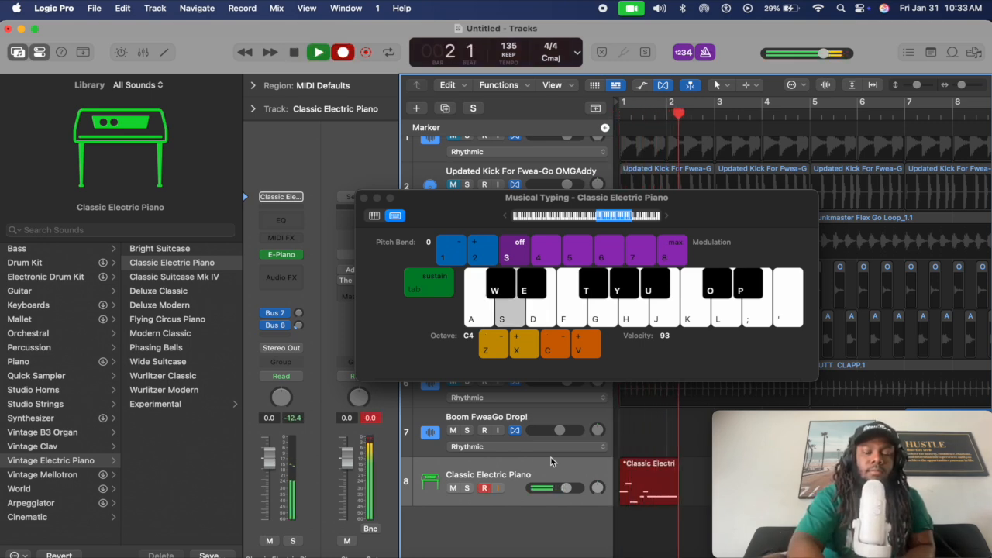
key(space)
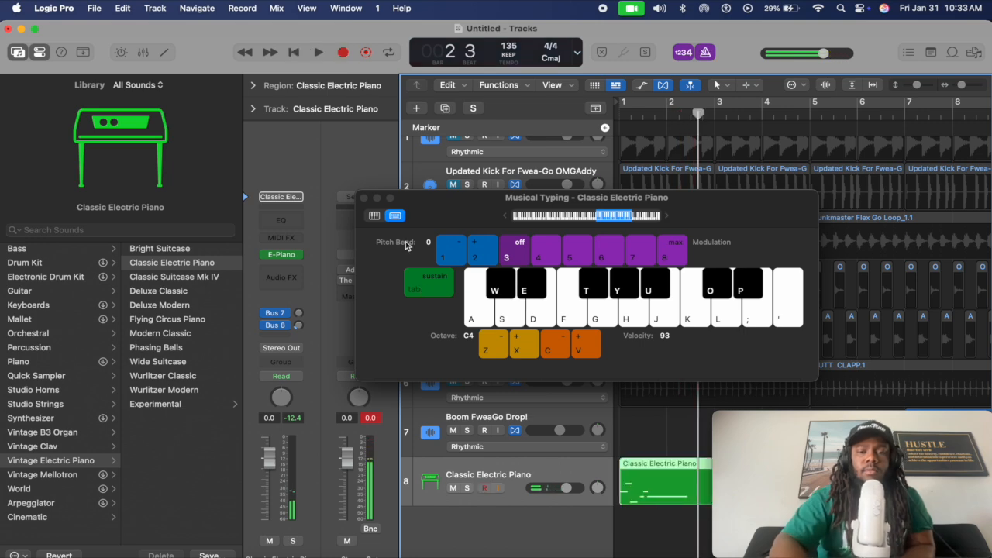
click(364, 198)
key(Delete)
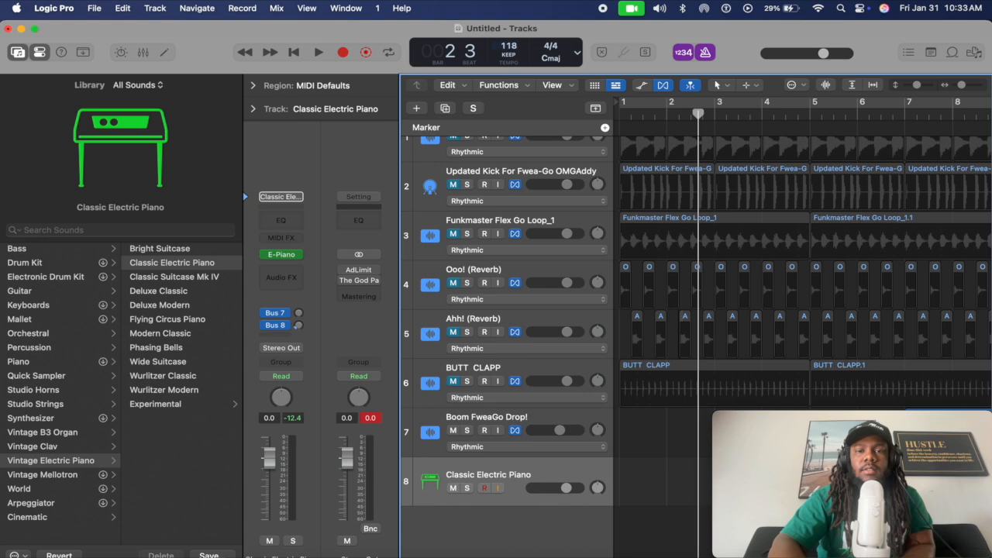
Drag the tempo down to 100 BPM and record a brief three-note test
drag(512, 117, 510, 126)
key(Return)
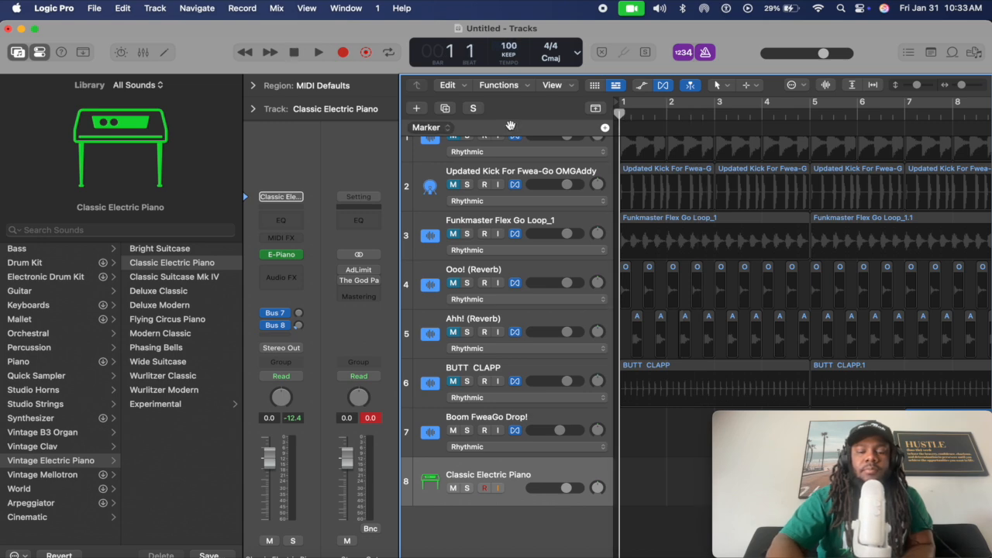
key(r)
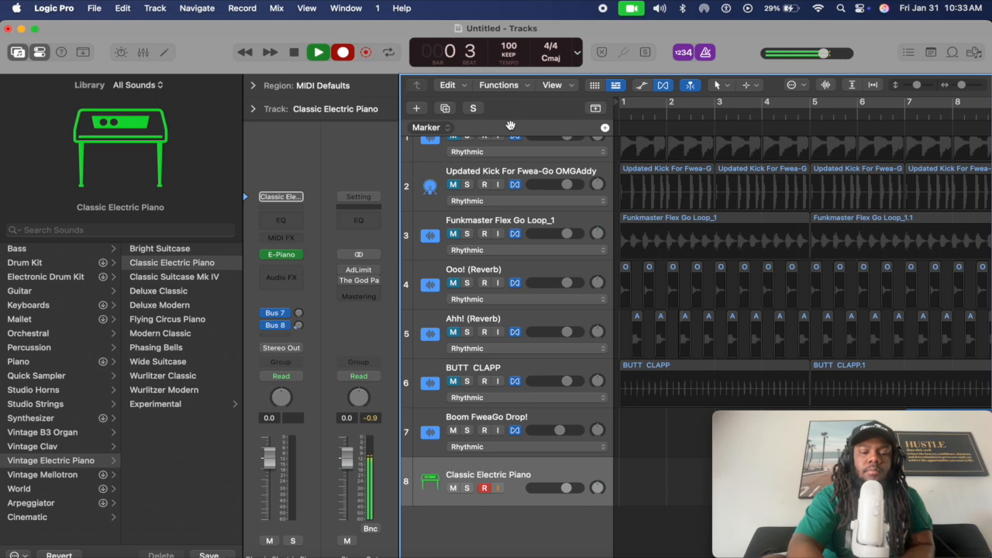
key(y)
key(d)
key(g)
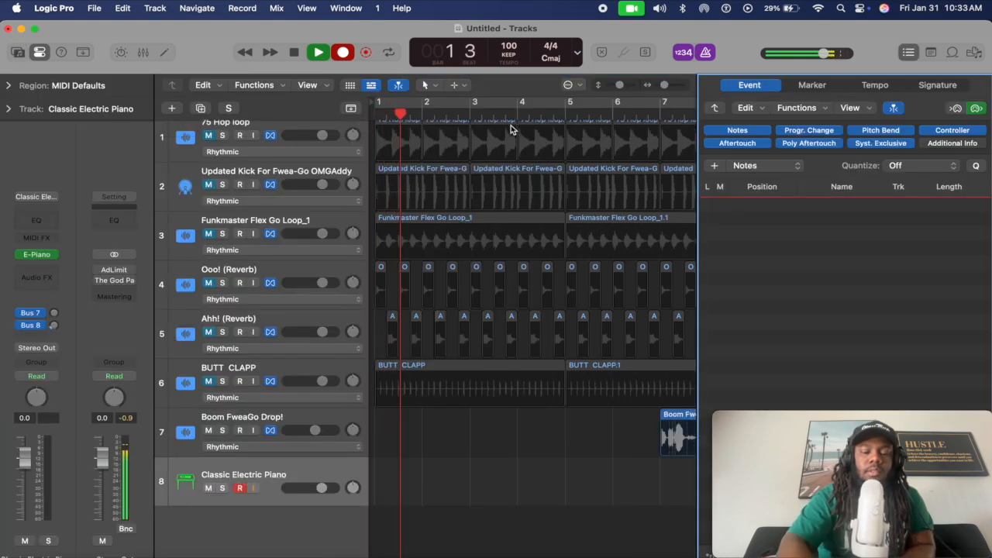
key(space)
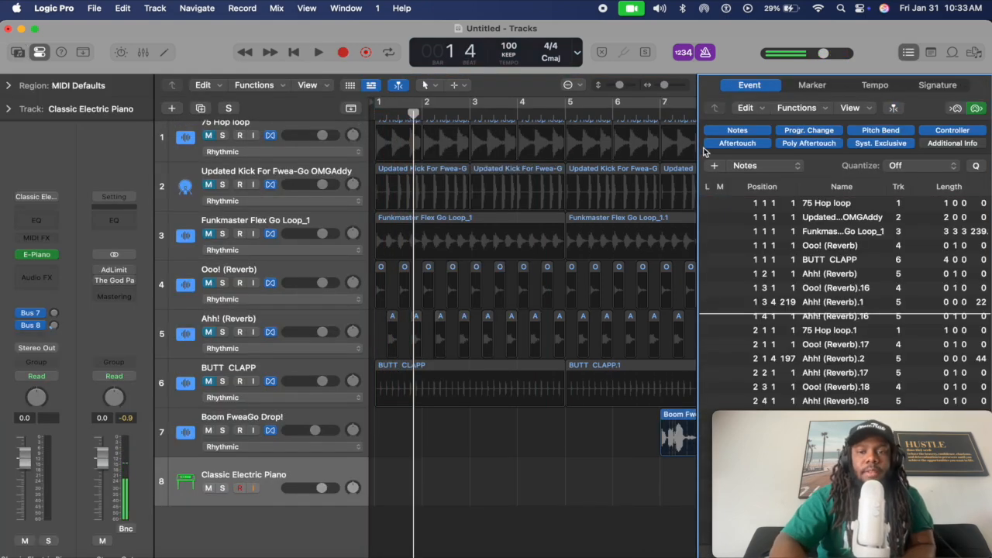
Close the Event List, return the playhead to bar 1 and reopen Musical Typing
key(d)
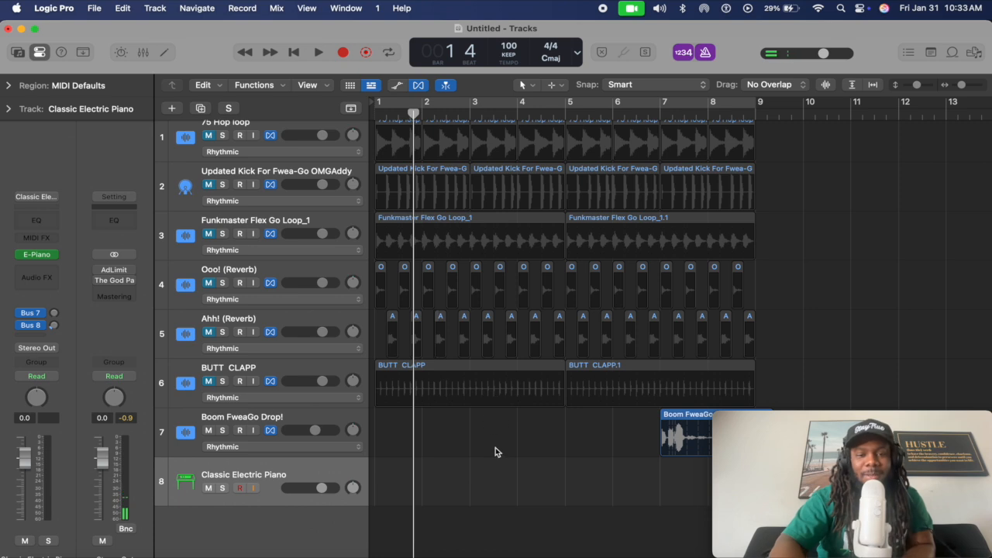
key(Return)
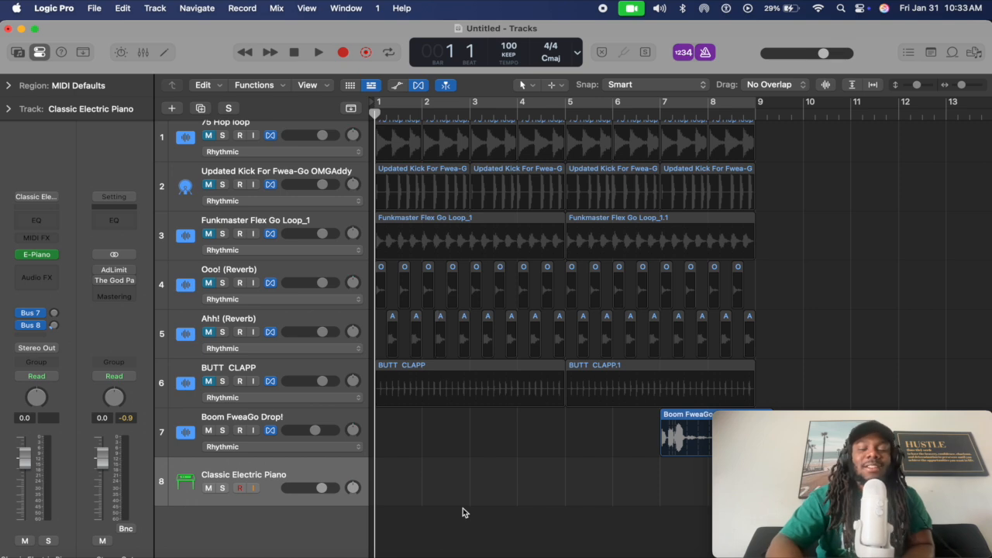
key(super+k)
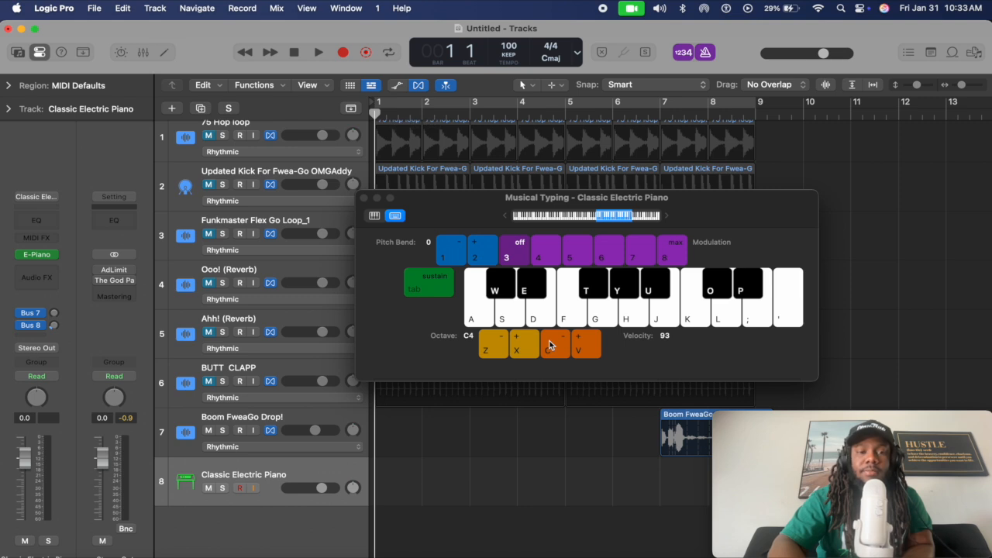
Record the riff D G A S D G F D S D A on track 8, then stop
key(r)
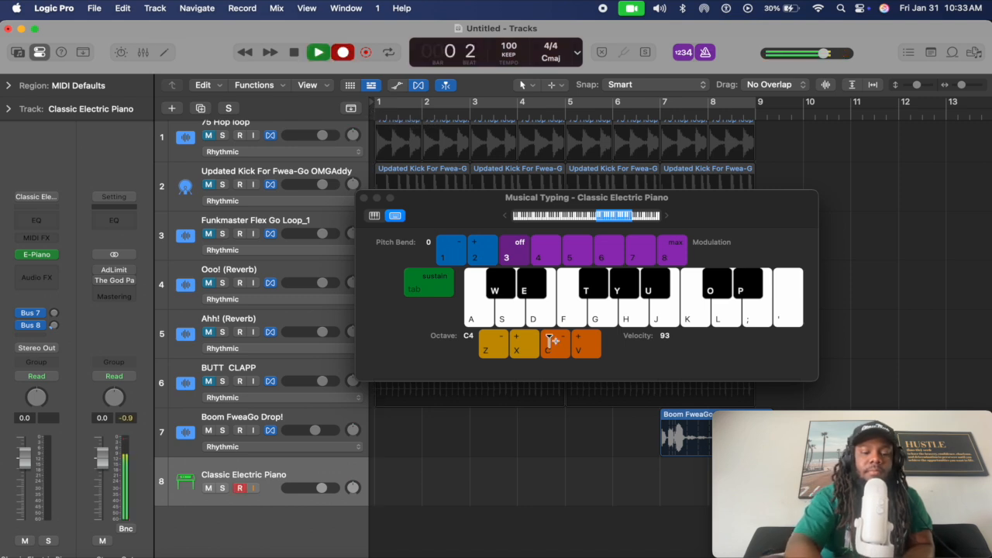
key(d)
key(g)
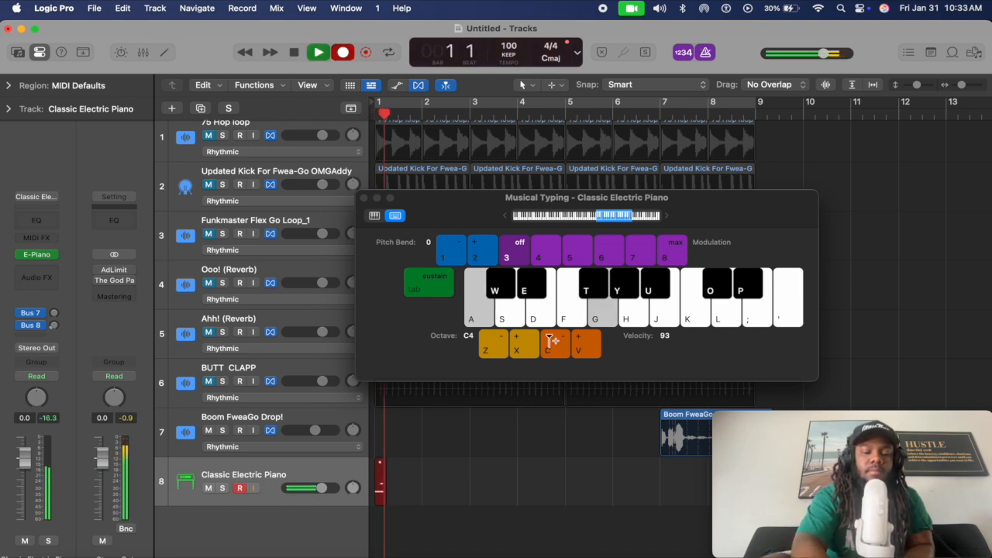
key(a)
key(s)
key(d)
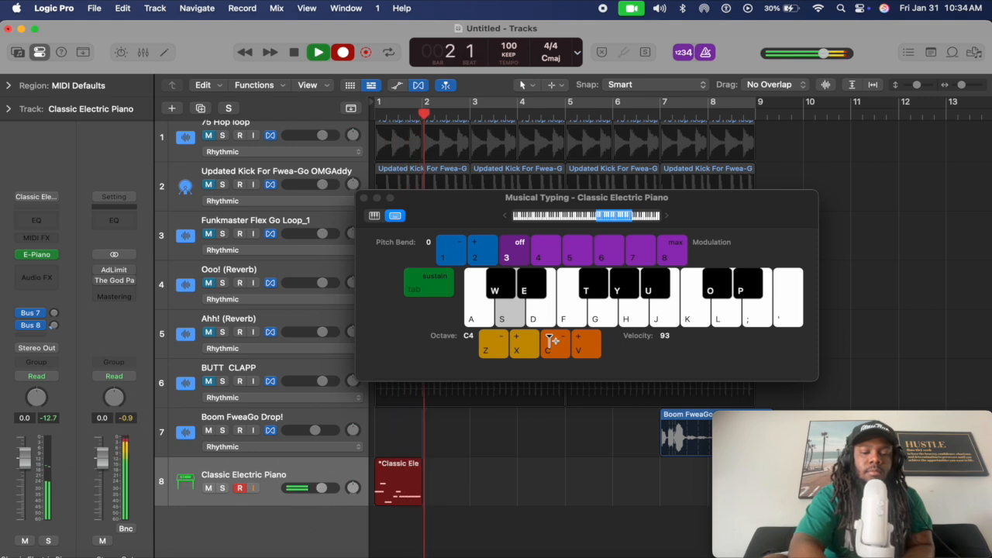
key(g)
key(f)
key(d)
key(s)
key(d)
key(a)
key(space)
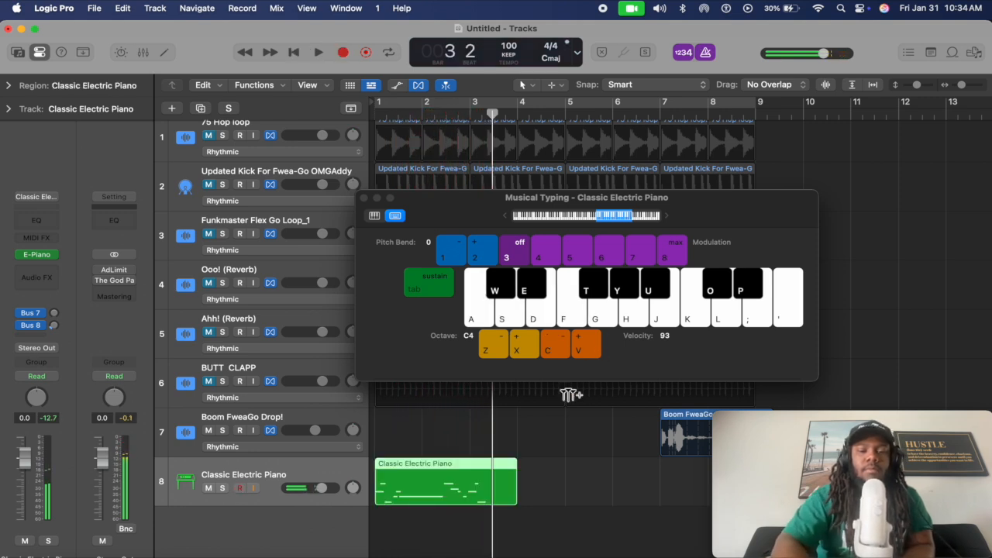
Close Musical Typing and split the piano region at bar 3 beat 1 with Cmd-T
click(365, 198)
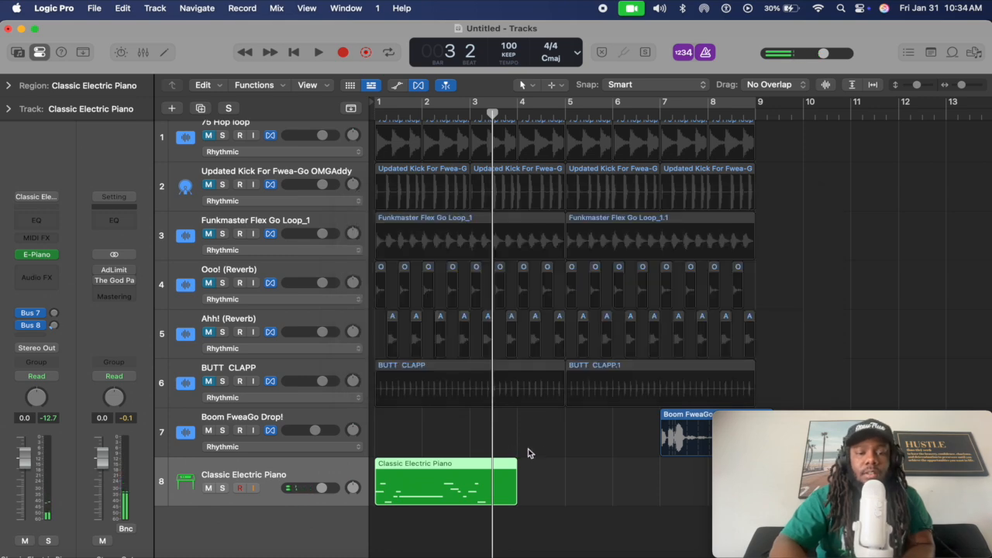
click(521, 523)
drag(492, 118, 471, 120)
click(514, 465)
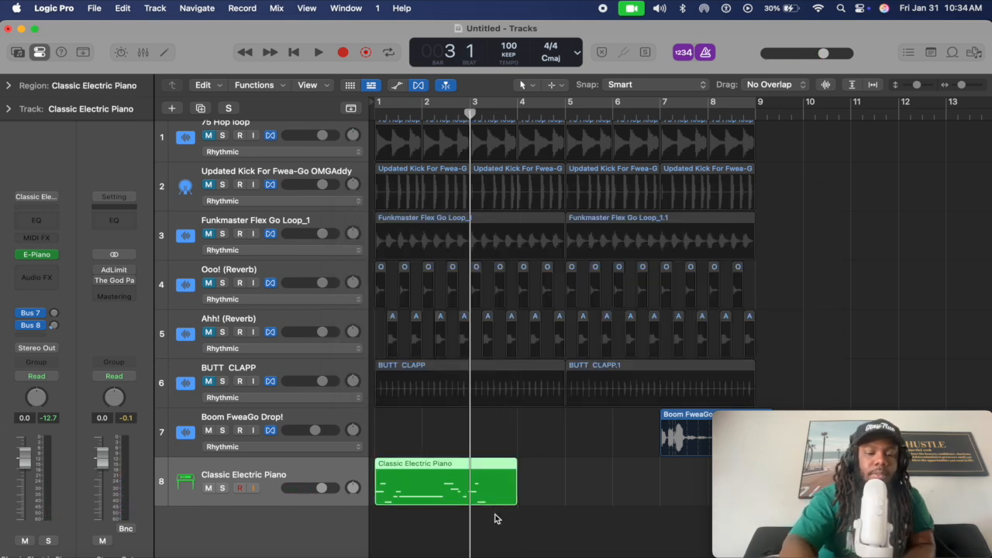
key(super+t)
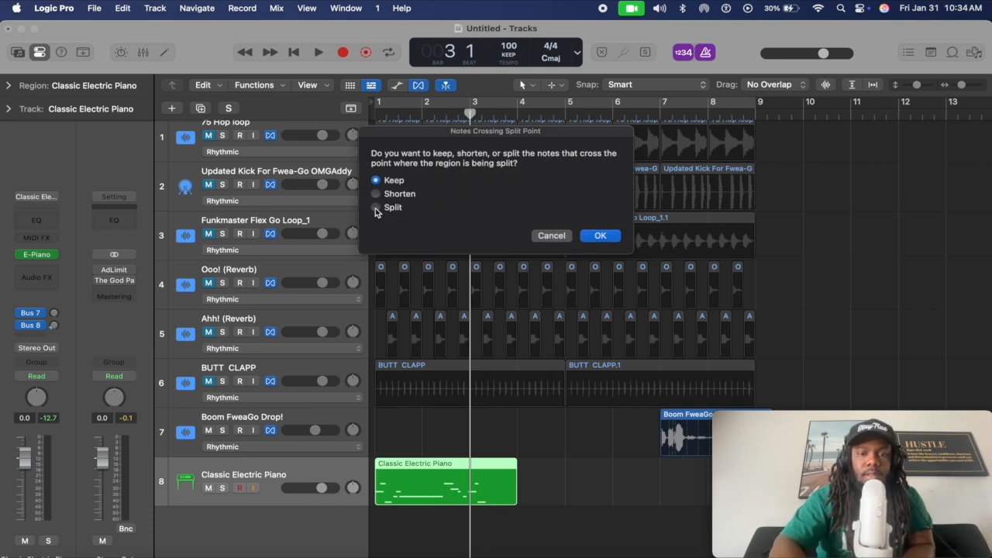
Split the piano region at bar 3, delete the part after it, and play from bar 1
click(600, 236)
key(Delete)
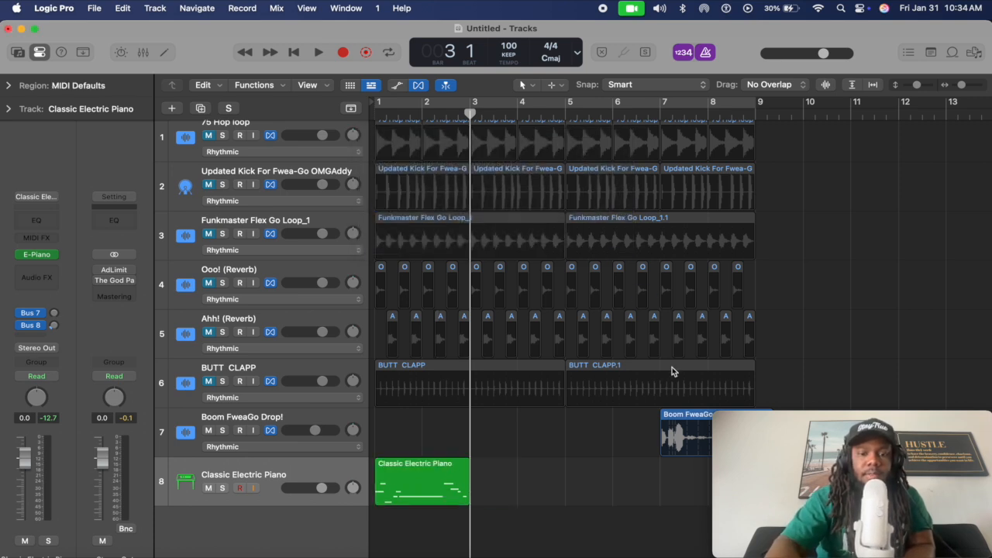
key(Return)
key(space)
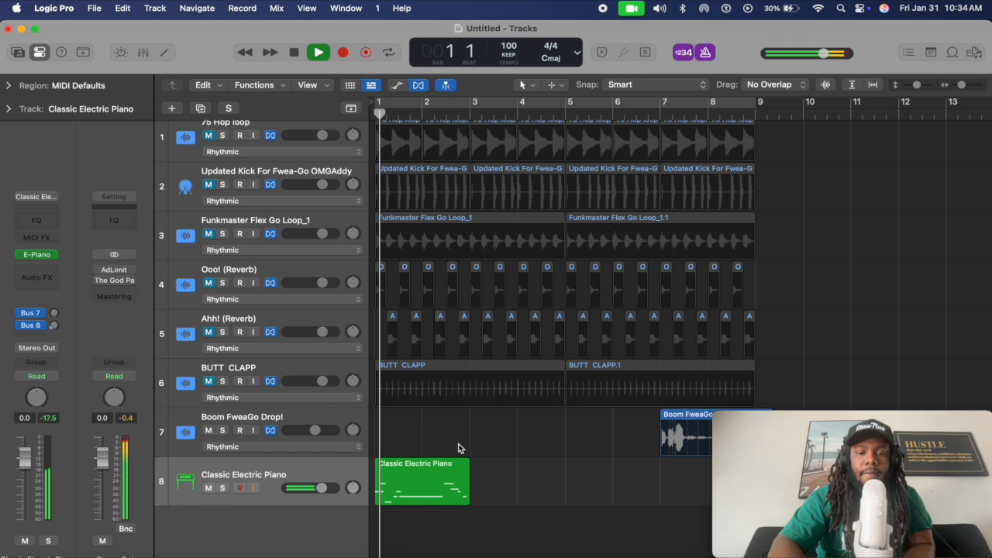
scroll(458, 465, up, 2)
scroll(457, 480, up, 3)
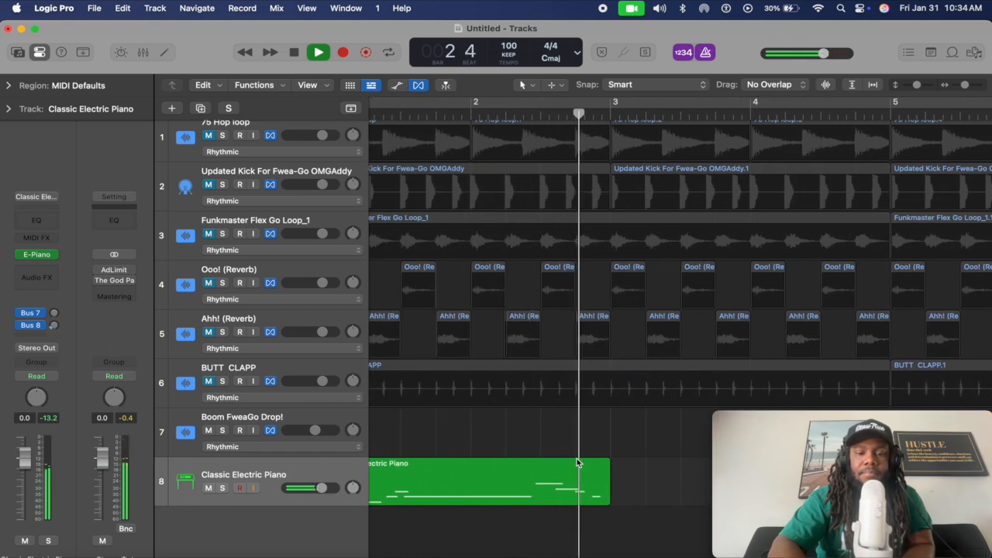
key(space)
Select the shortened Classic Electric Piano region and replay it from the start
scroll(576, 458, down, 3)
scroll(576, 458, up, 2)
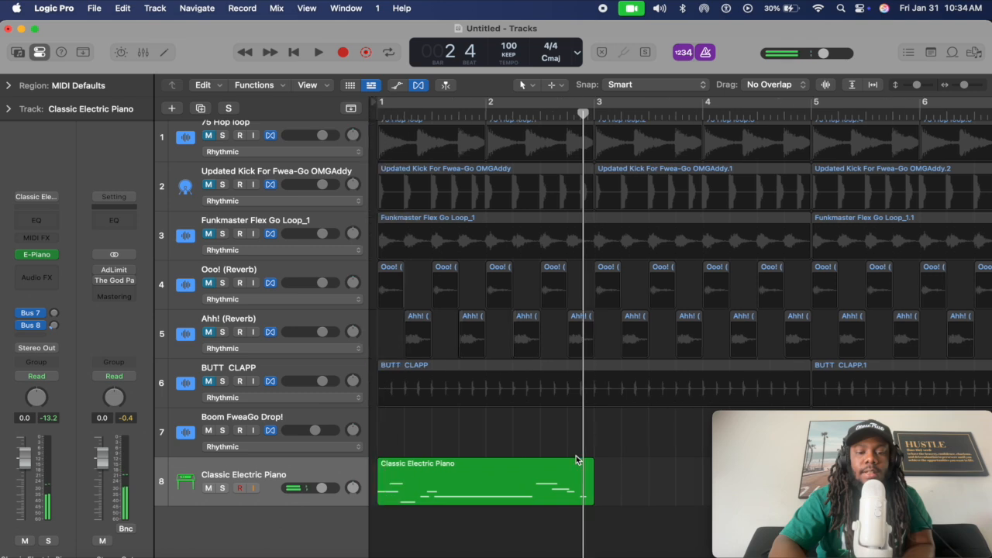
click(504, 483)
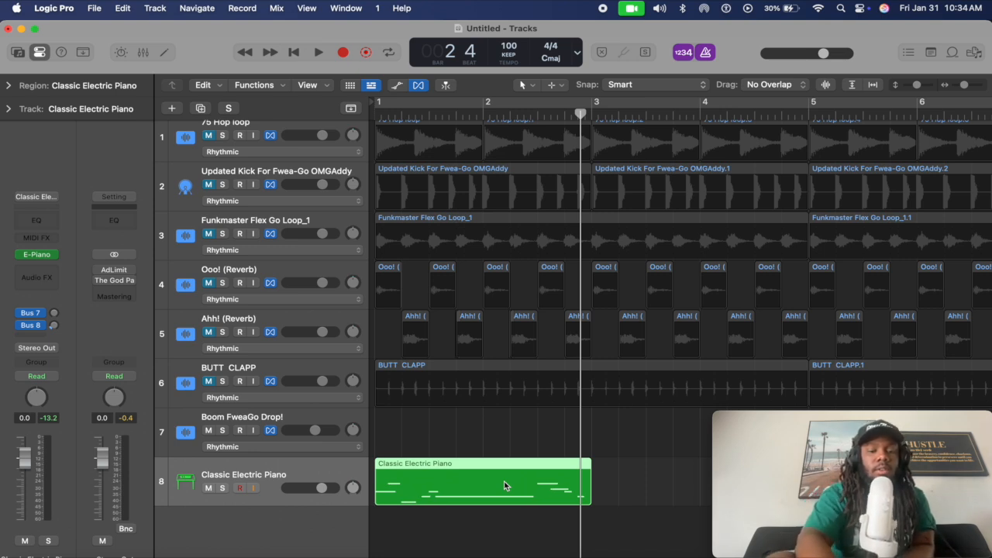
key(Return)
key(space)
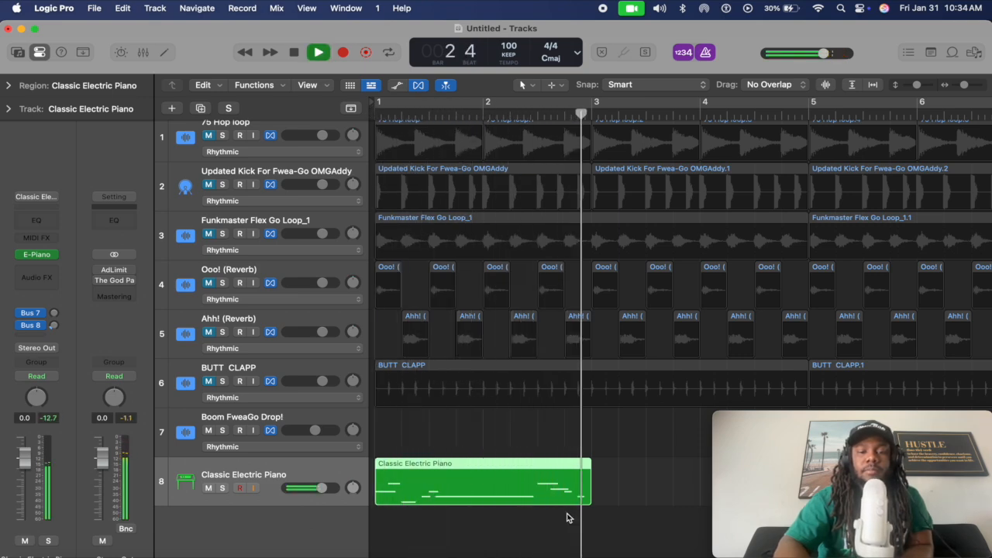
key(space)
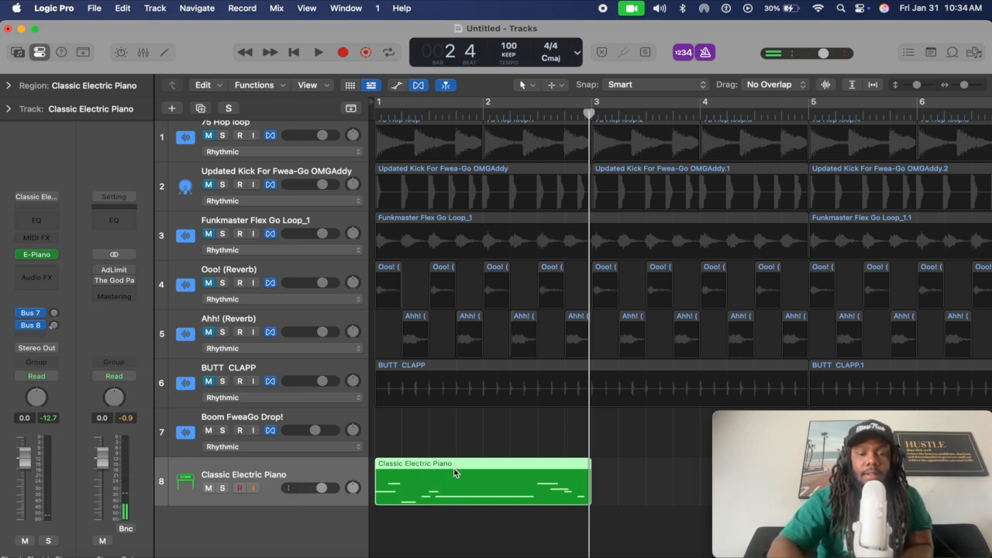
Open the piano region in a taller Piano Roll with the quantize value at 1/8 Note
double_click(419, 463)
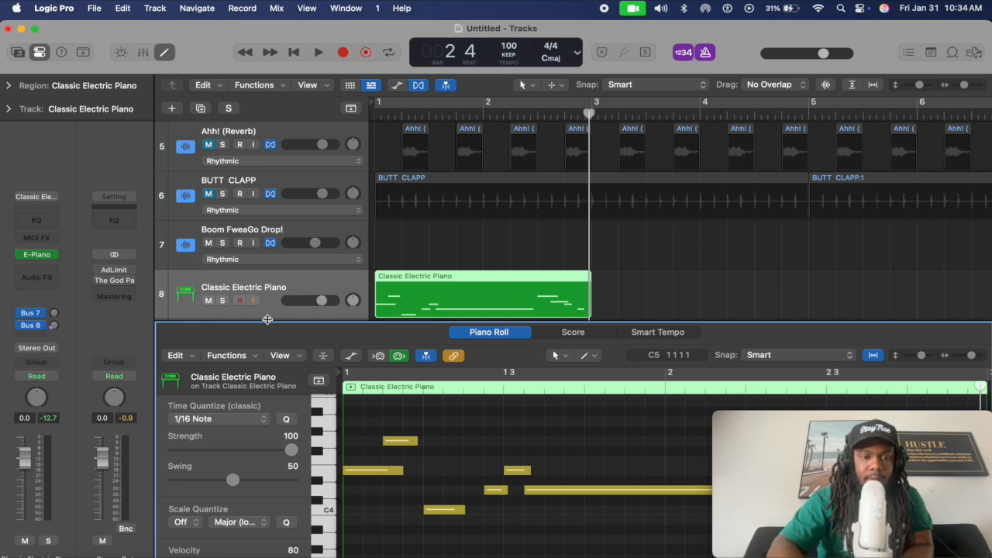
drag(267, 319, 277, 203)
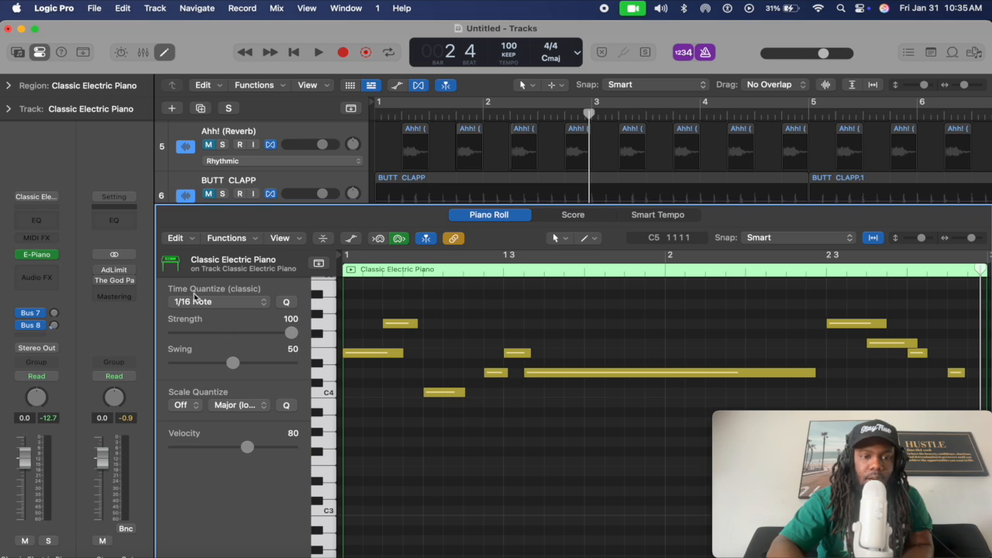
click(249, 303)
click(248, 289)
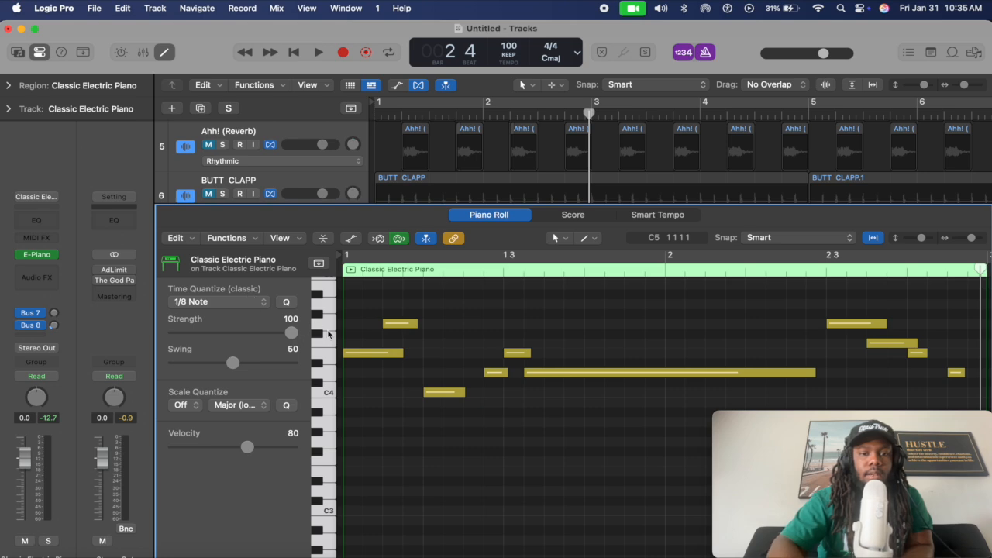
Select all ten notes, trim their overlaps, and play them from the region start
key(super+a)
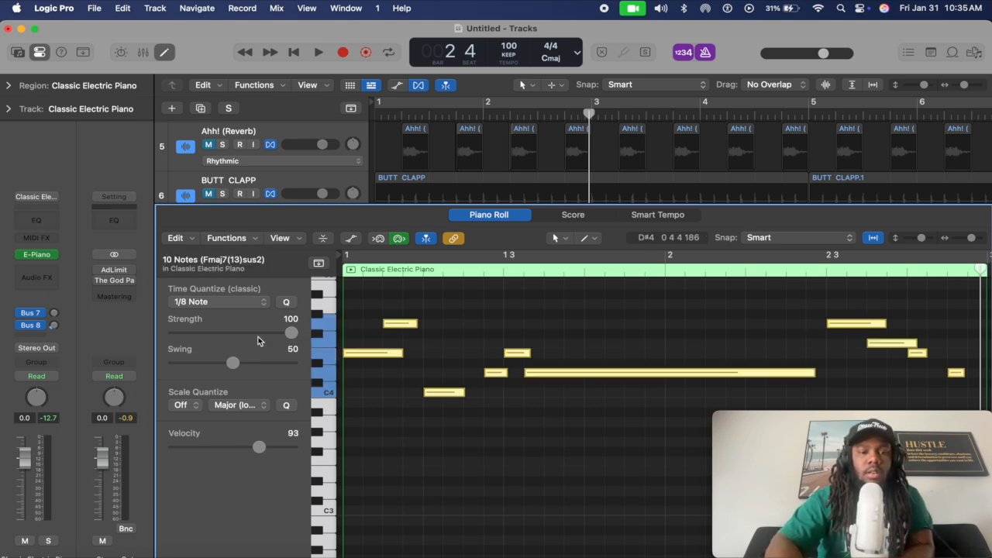
key(backslash)
key(Return)
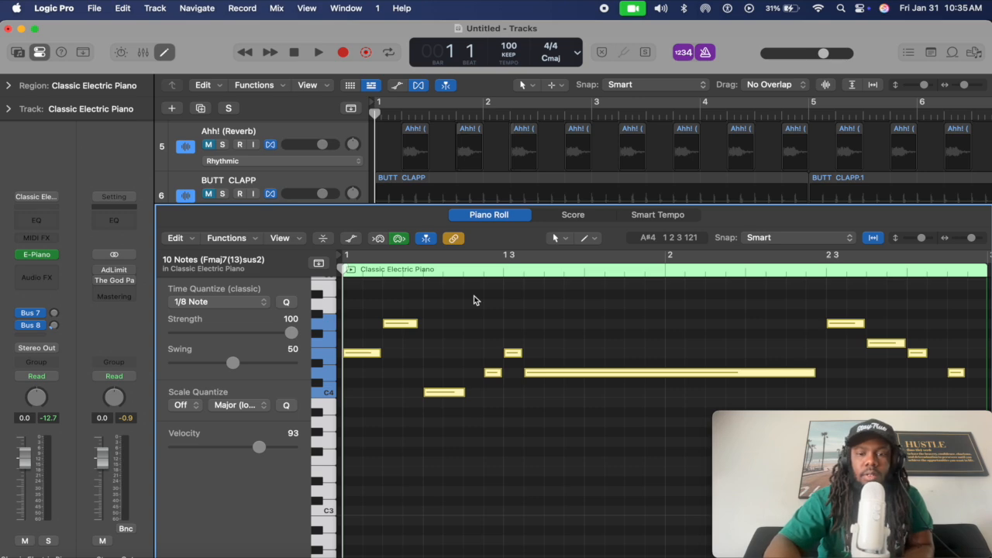
key(space)
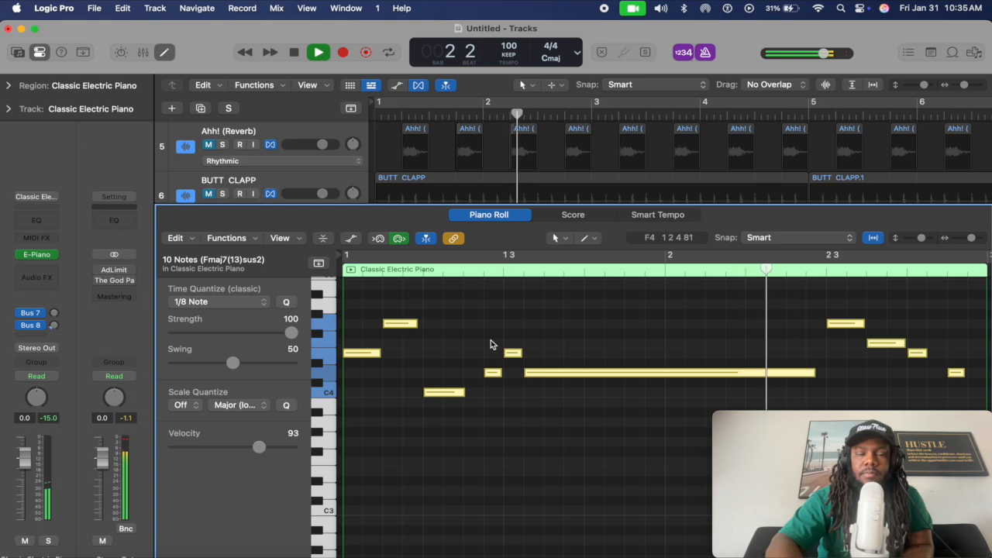
key(space)
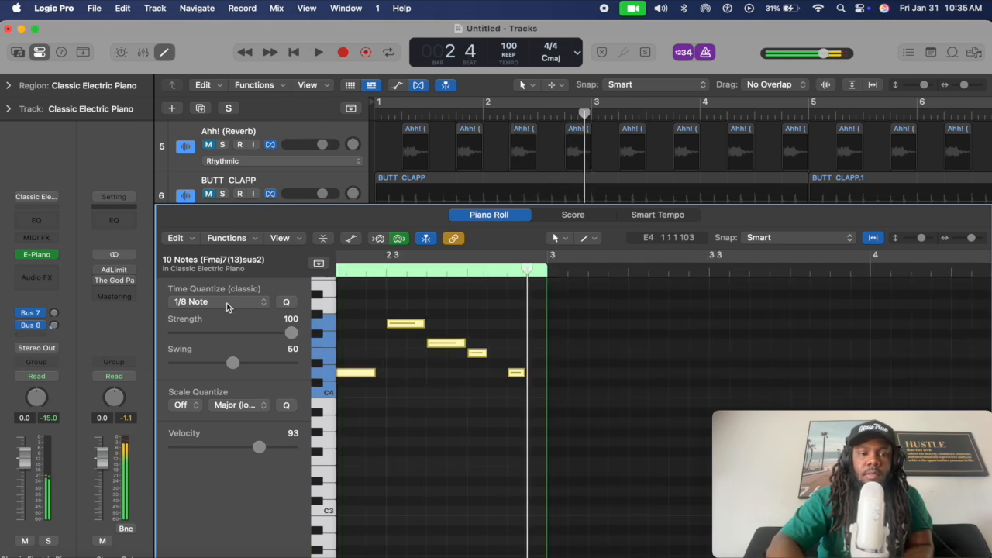
Quantize the notes to 1/4 Note, then 1/32 Note, auditioning each setting
click(225, 302)
click(224, 289)
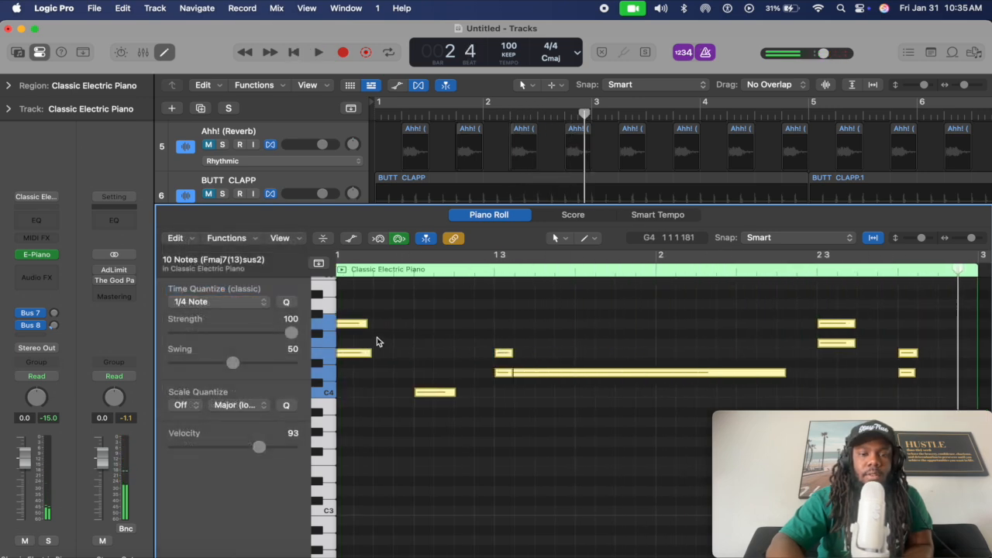
key(space)
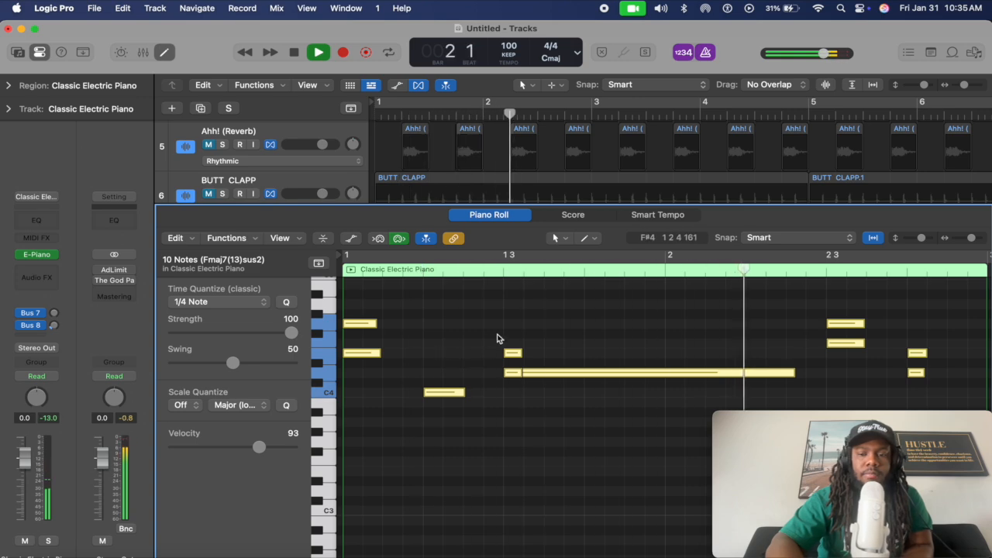
key(space)
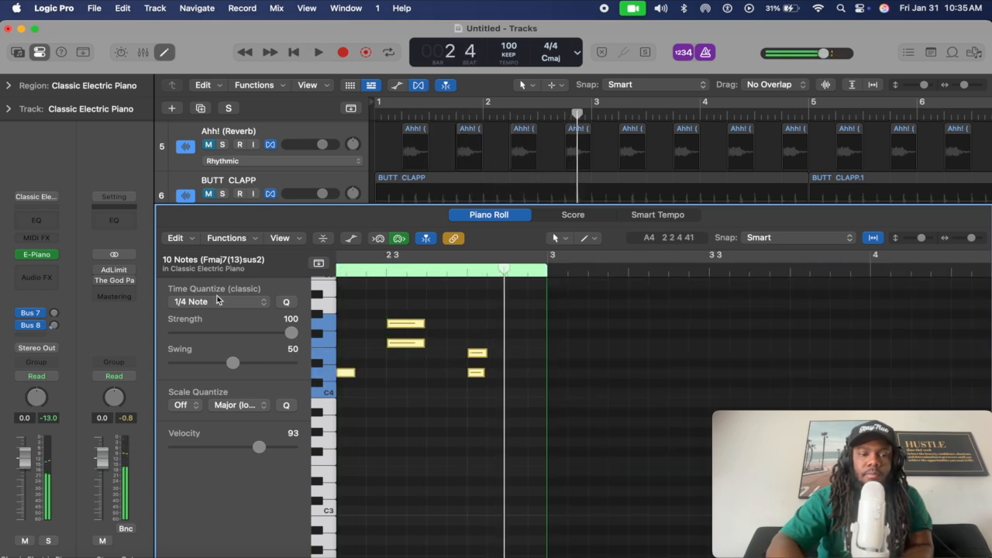
click(218, 302)
click(222, 345)
key(space)
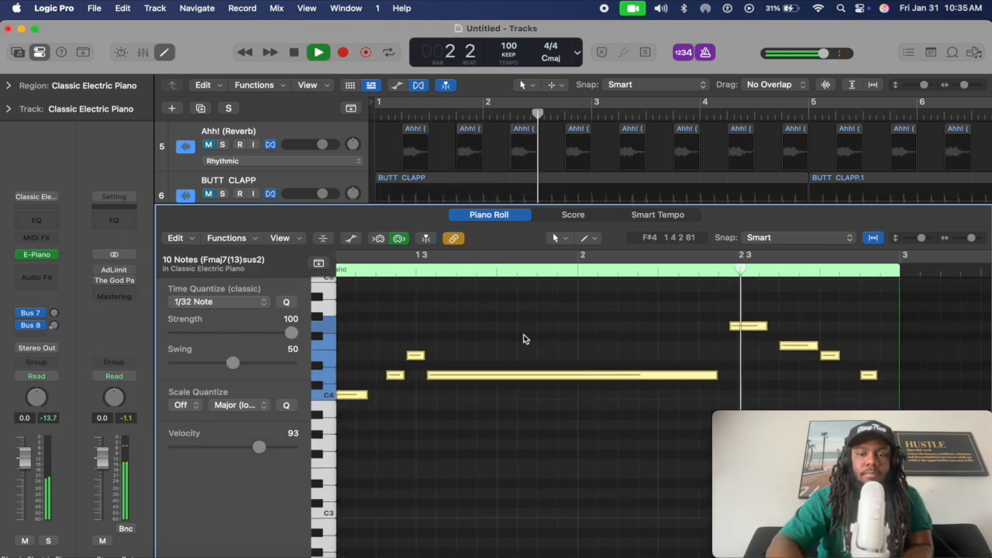
key(space)
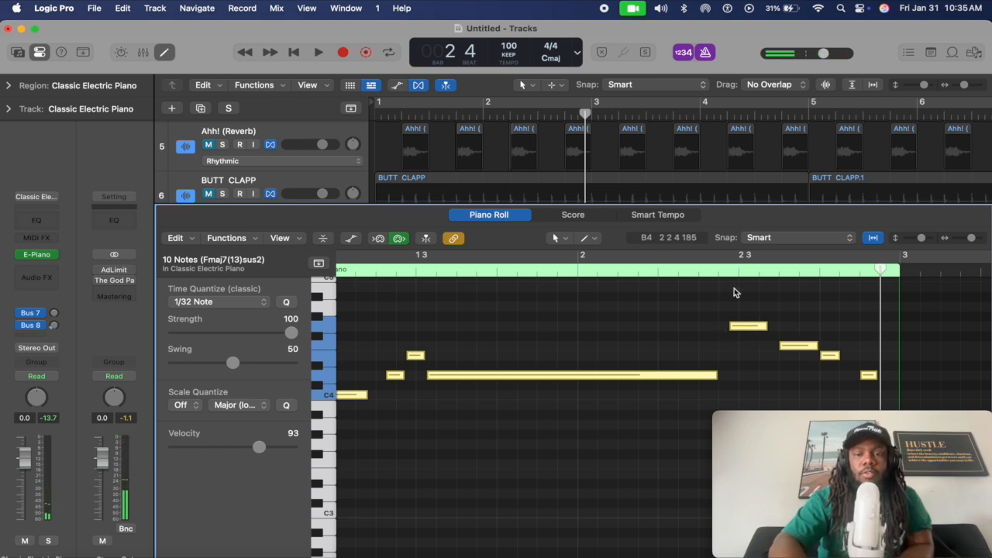
Undo the last two note edits and return to the region start
scroll(726, 304, up, 3)
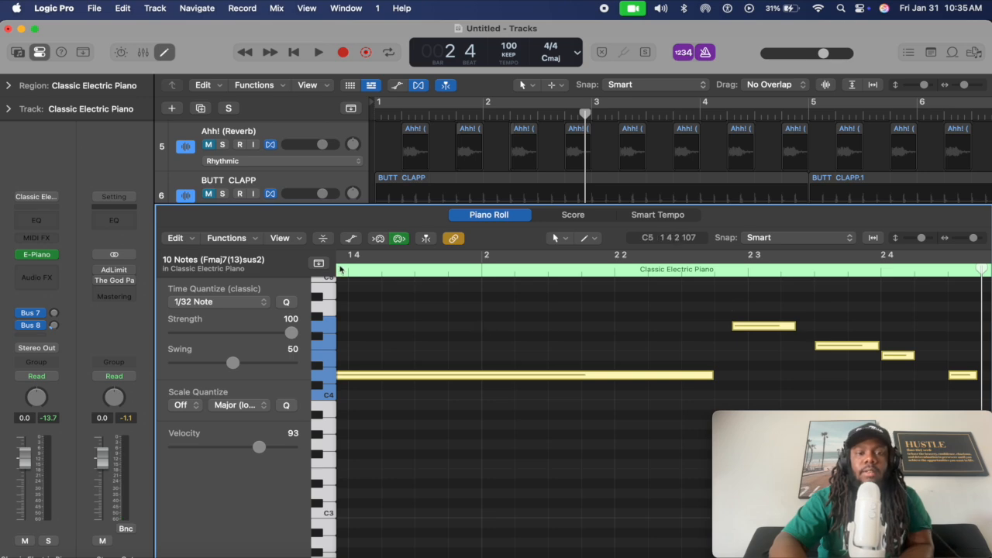
scroll(739, 337, down, 5)
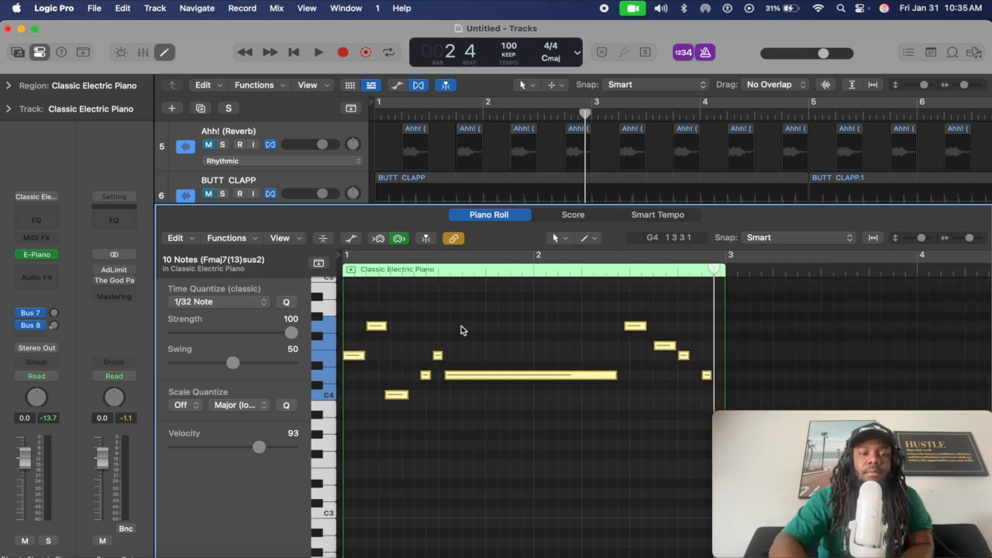
scroll(462, 328, down, 1)
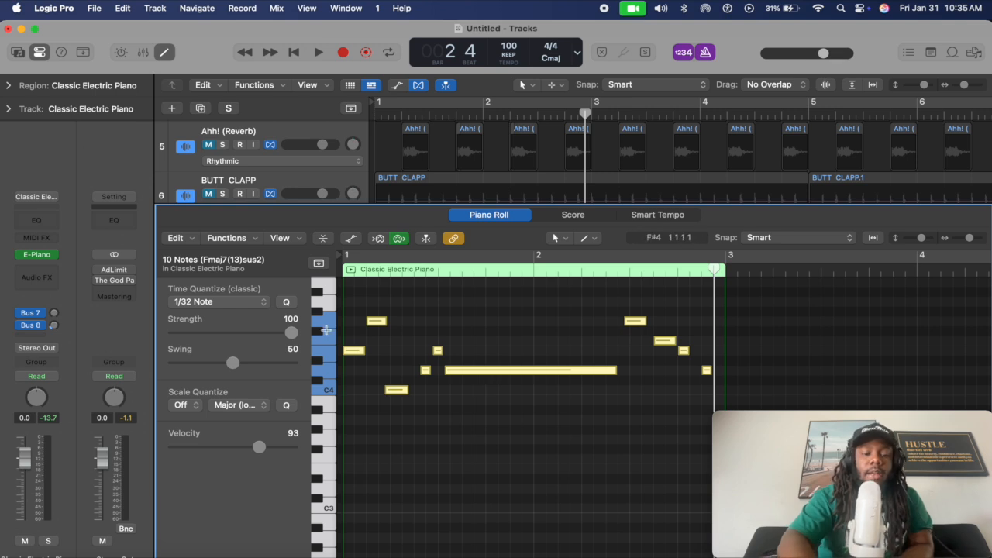
key(super+z)
key(super+z)
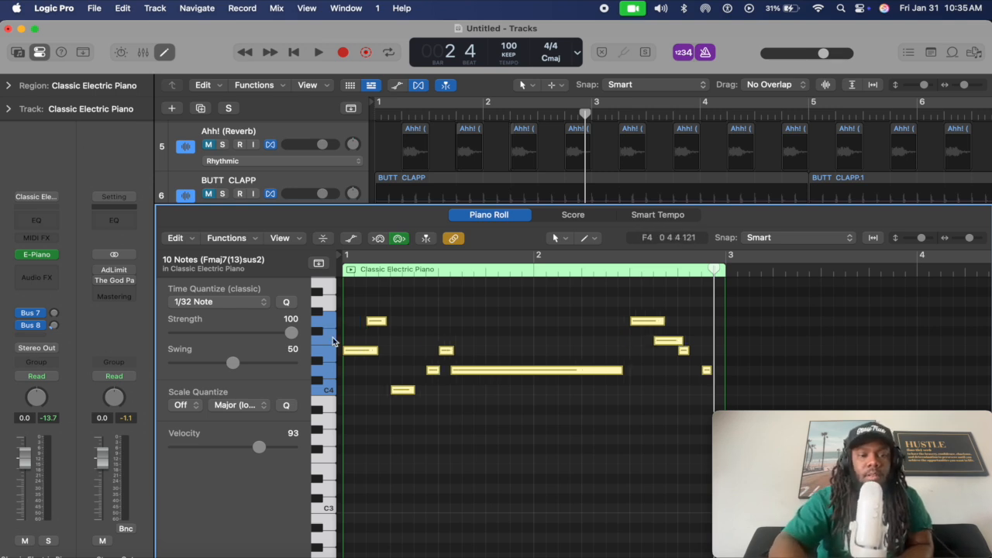
key(super+z)
key(Return)
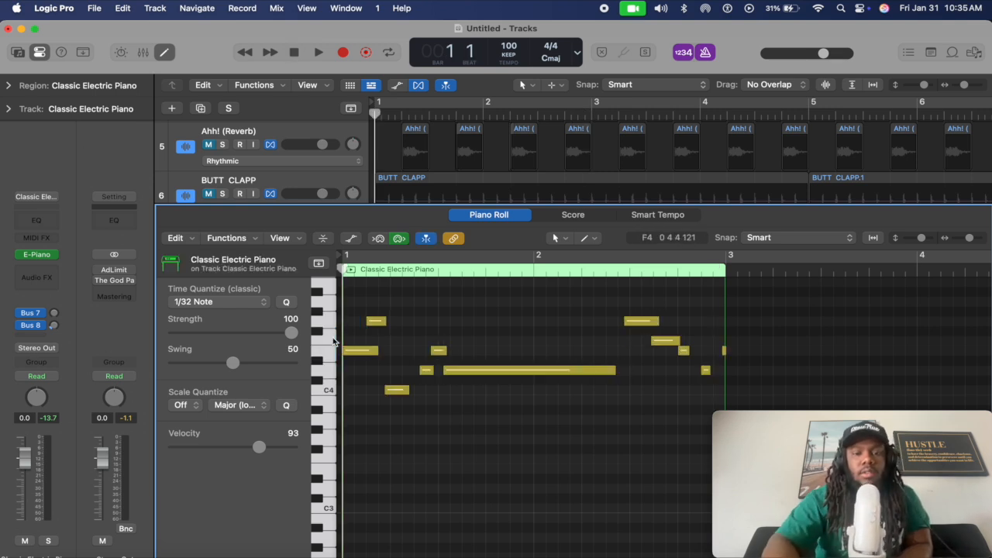
Select all 11 notes, audition them, and lower their velocity to 66
drag(355, 298, 720, 405)
key(space)
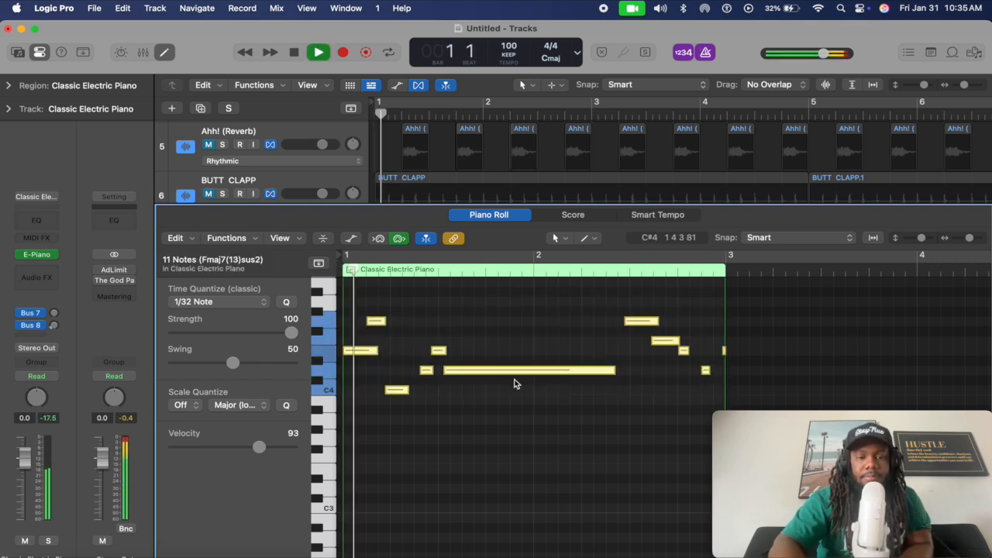
key(space)
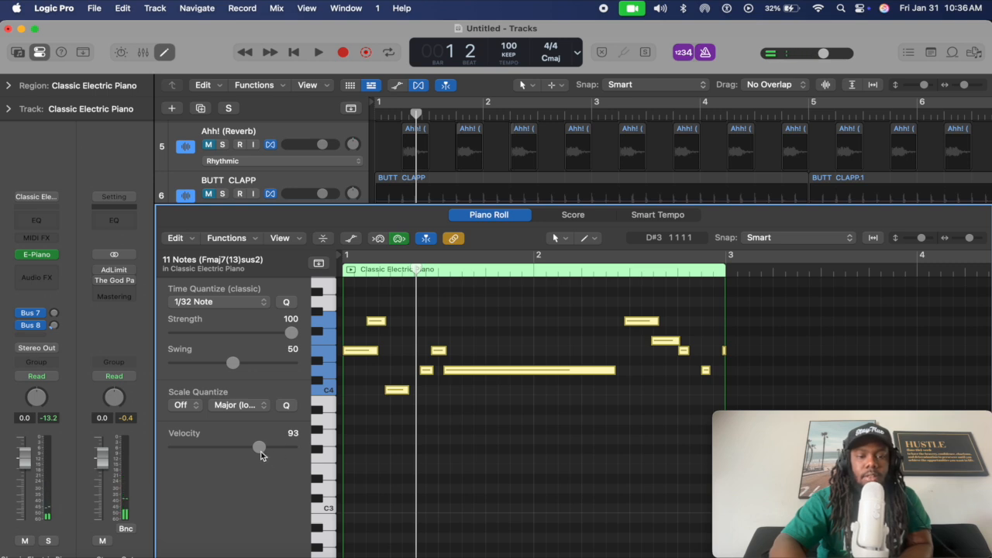
drag(260, 451, 235, 448)
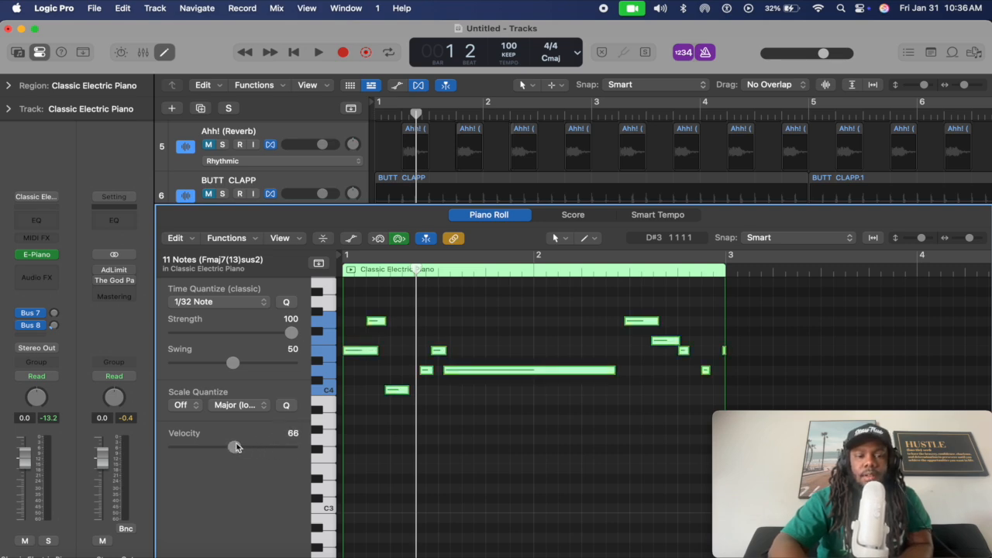
Reduce the swing to 24, play the notes, and undo the last timing change
drag(233, 369, 203, 369)
key(Return)
key(space)
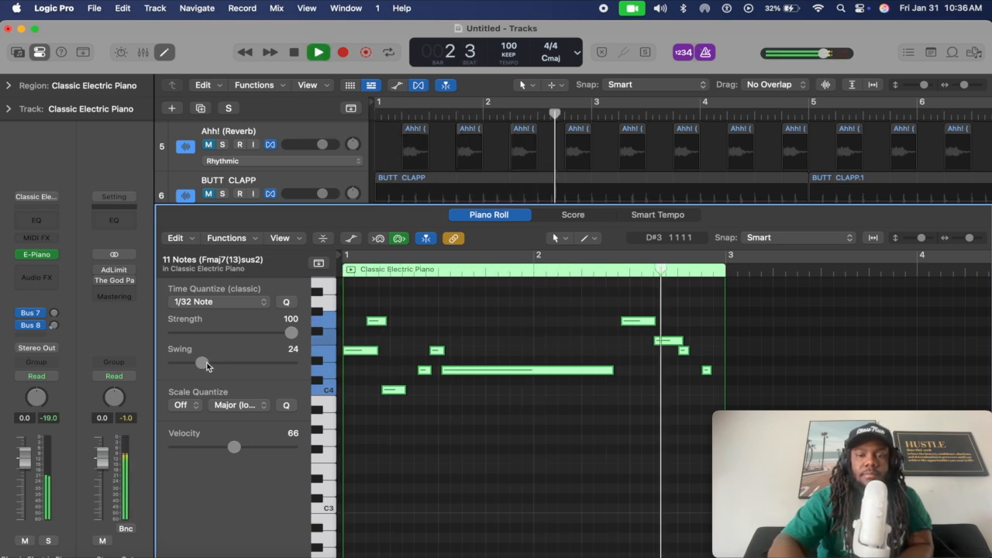
key(space)
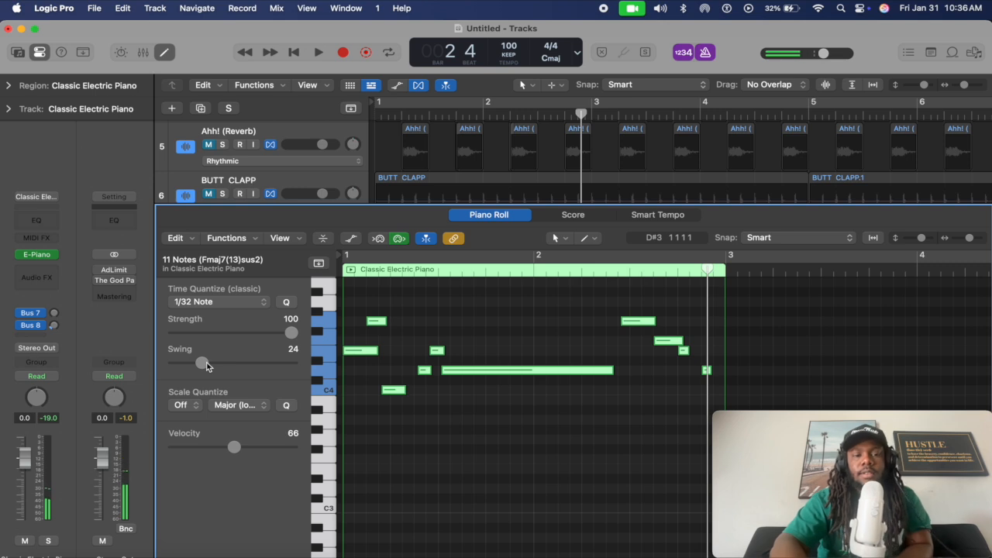
key(super+z)
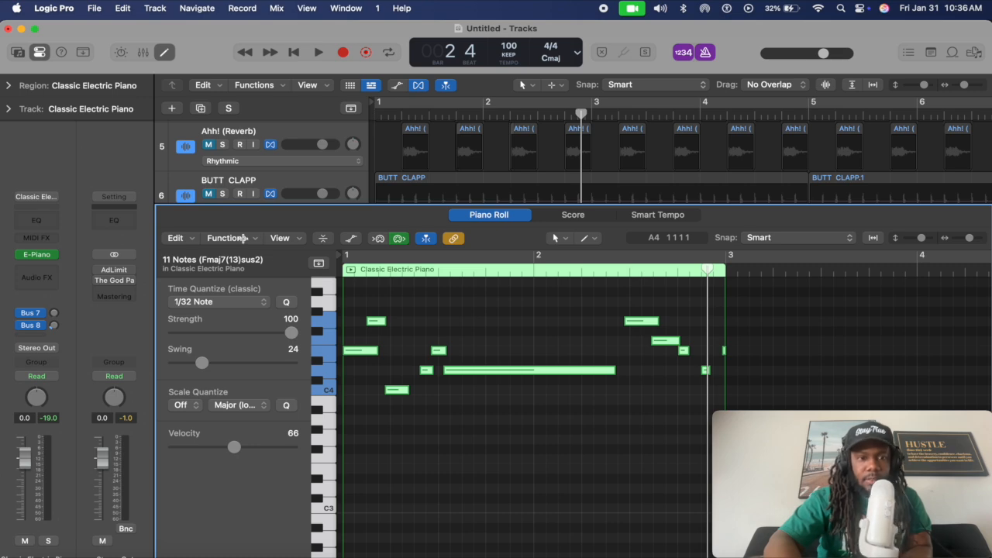
Apply the Random Pitch, Velocity, Length MIDI Transform to the notes twice, then close it
click(227, 238)
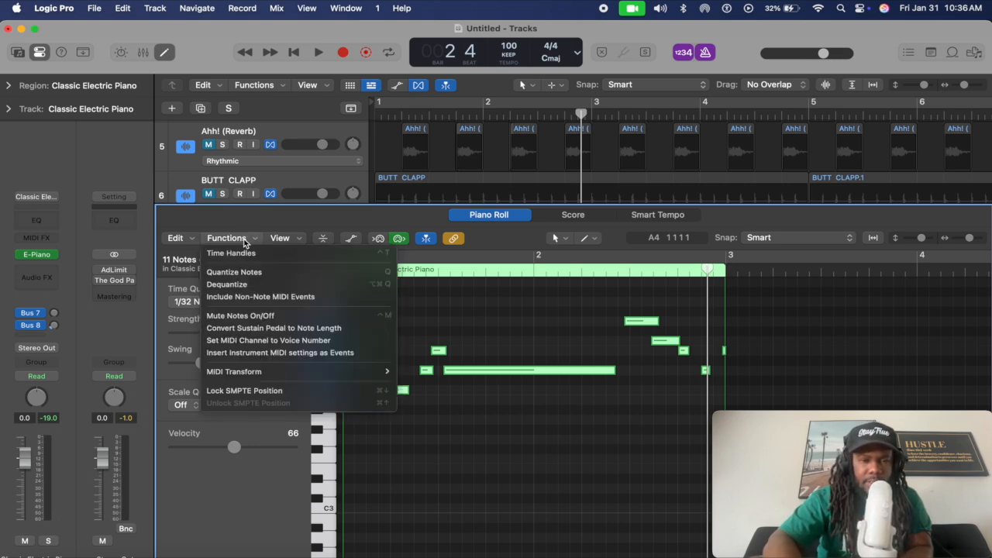
mouse_move(322, 375)
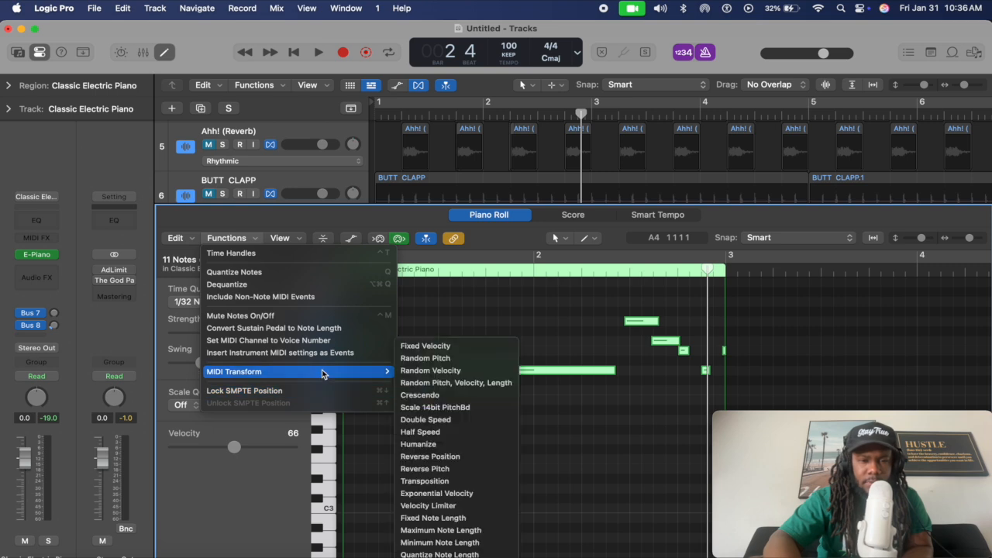
click(487, 385)
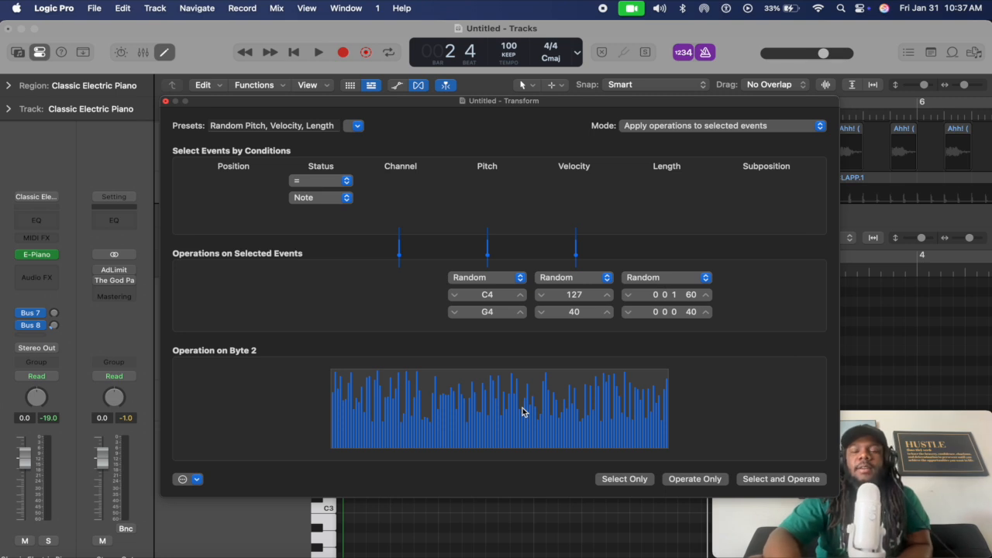
click(782, 479)
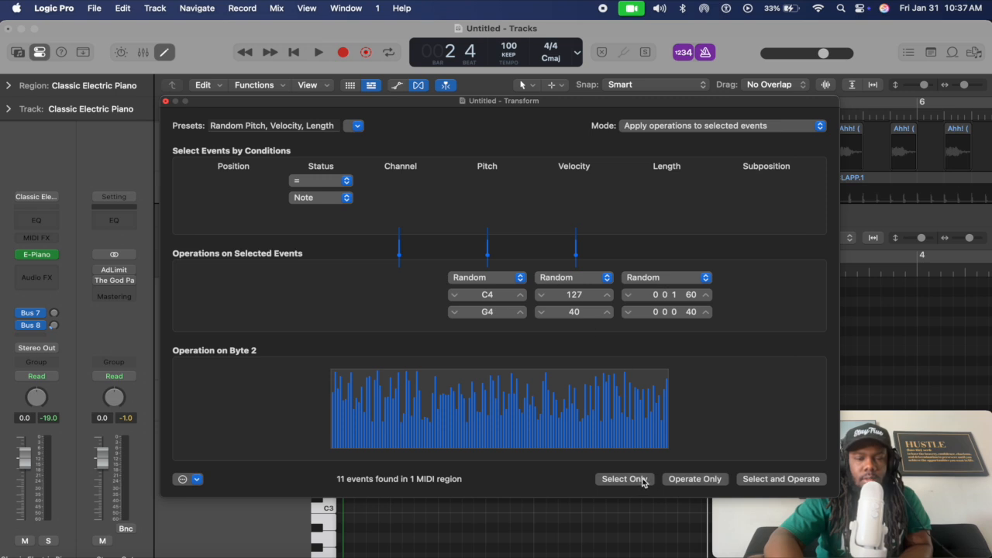
click(759, 479)
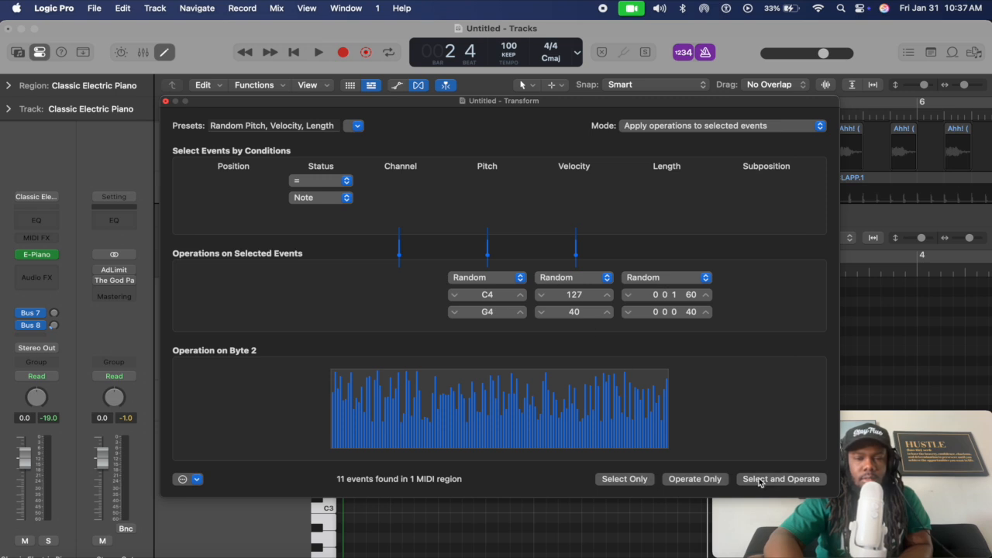
click(165, 101)
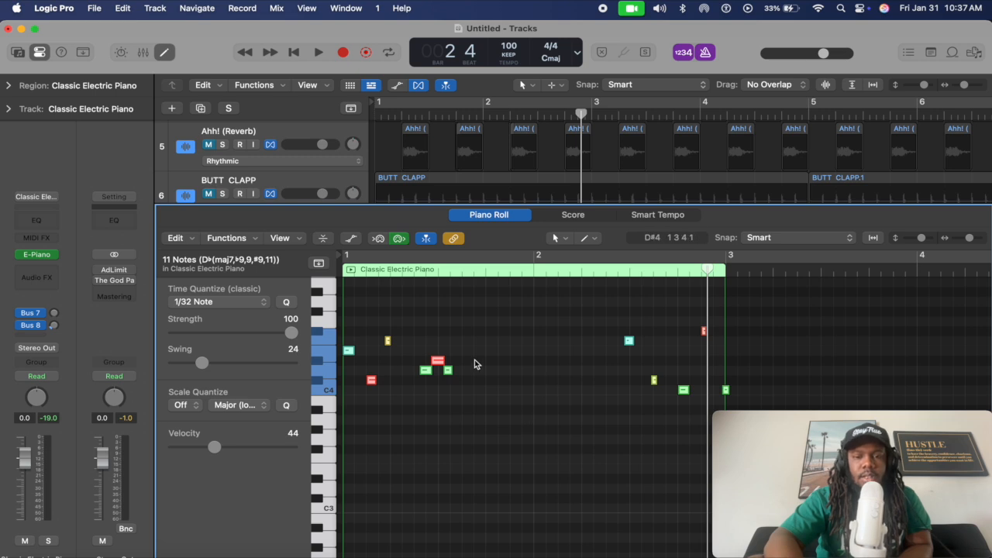
Play the randomized notes from the start of the region
scroll(475, 360, up, 5)
scroll(475, 359, left, 5)
key(Return)
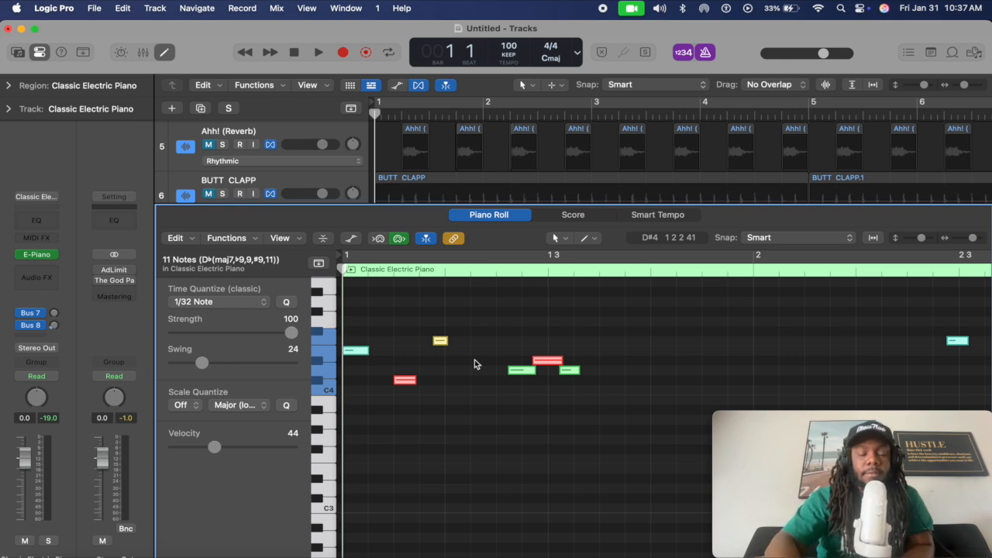
key(space)
scroll(474, 360, down, 5)
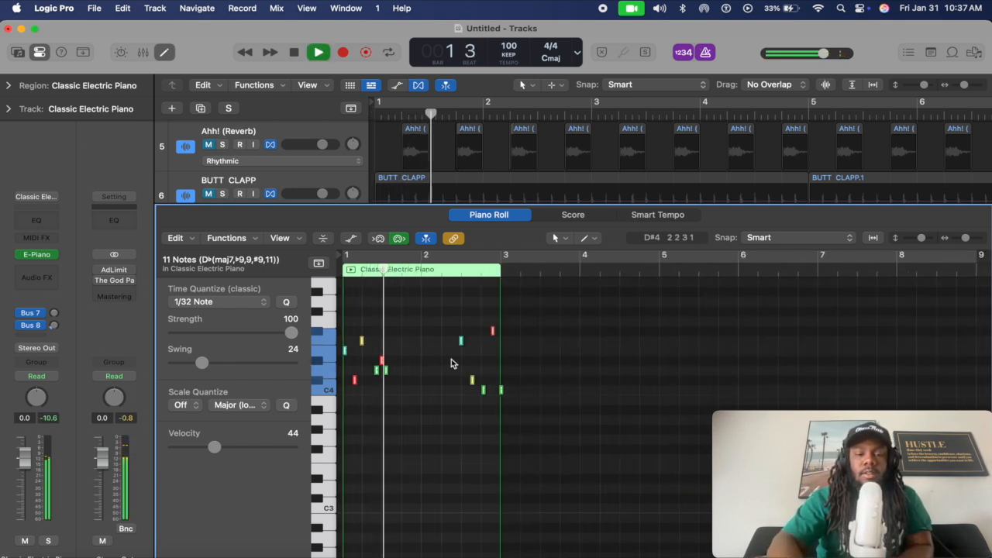
key(space)
Undo through earlier random patterns back to the original Fmaj7(13)sus2 notes, then select them all
key(super+z)
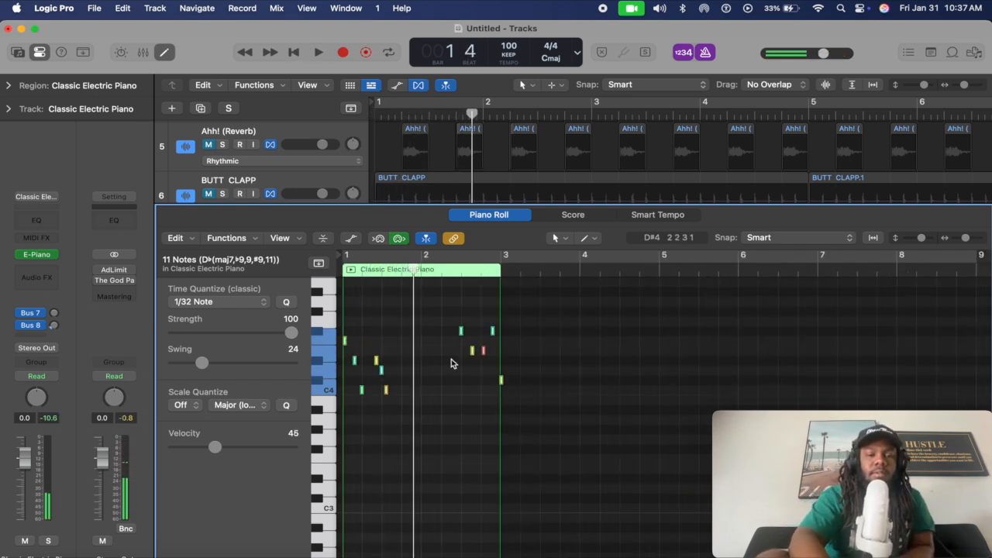
key(Return)
key(space)
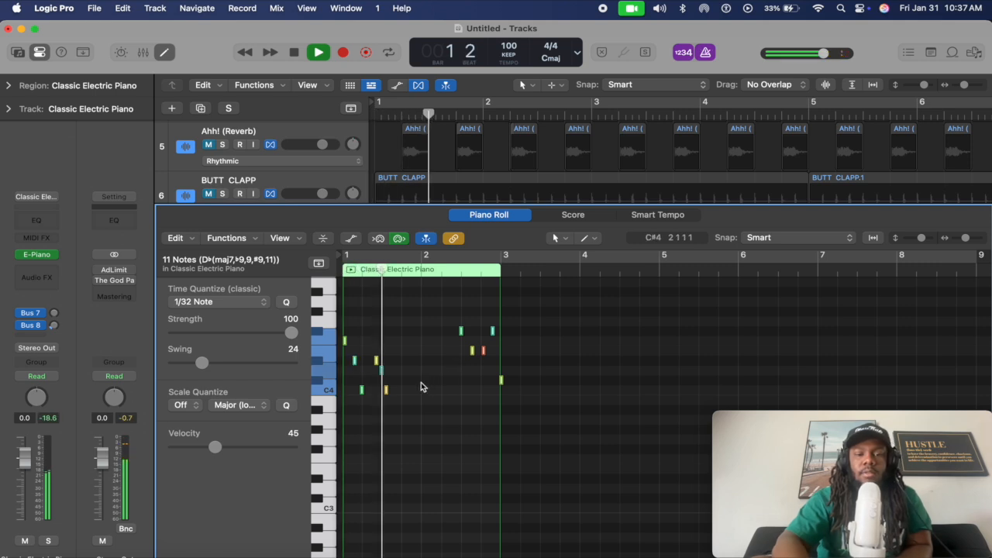
key(space)
key(super+z)
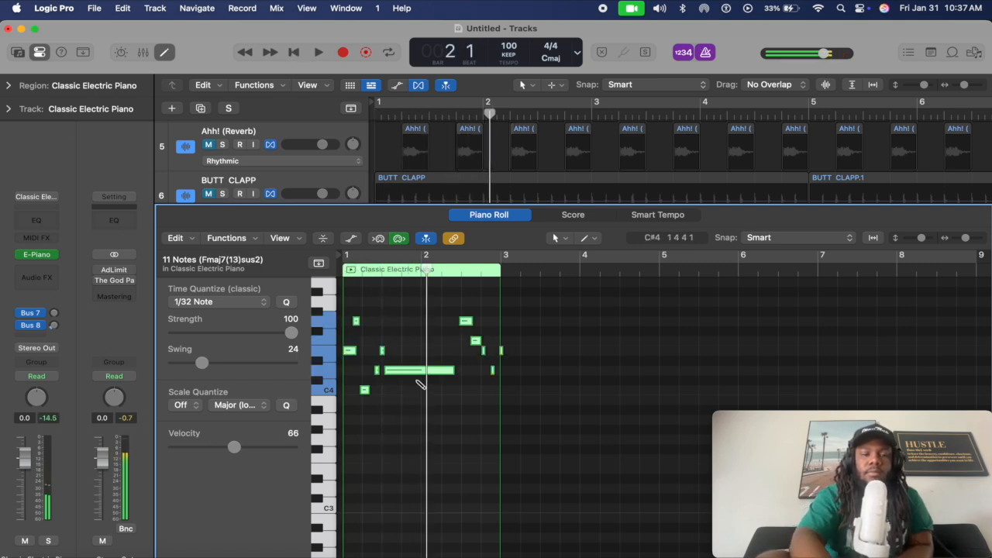
key(Return)
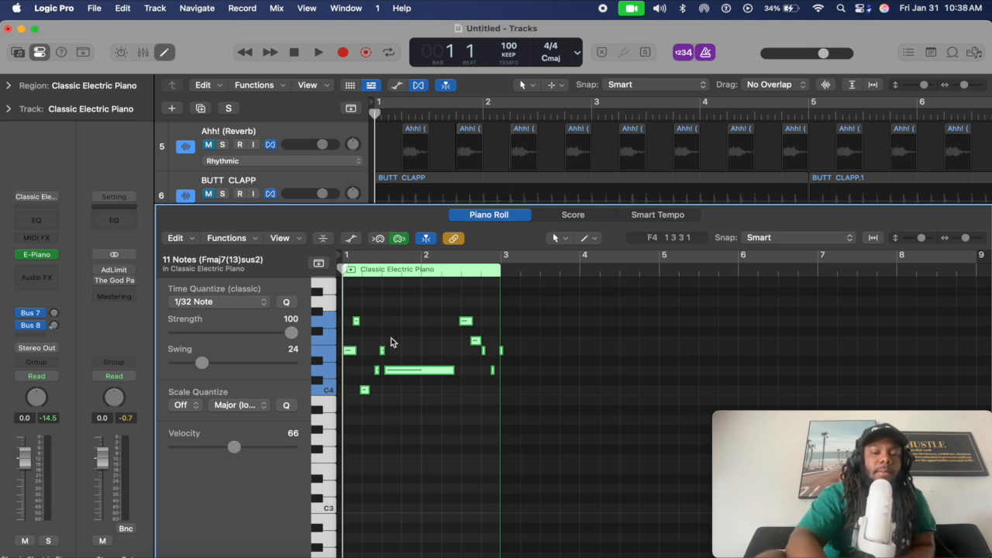
drag(357, 304, 540, 446)
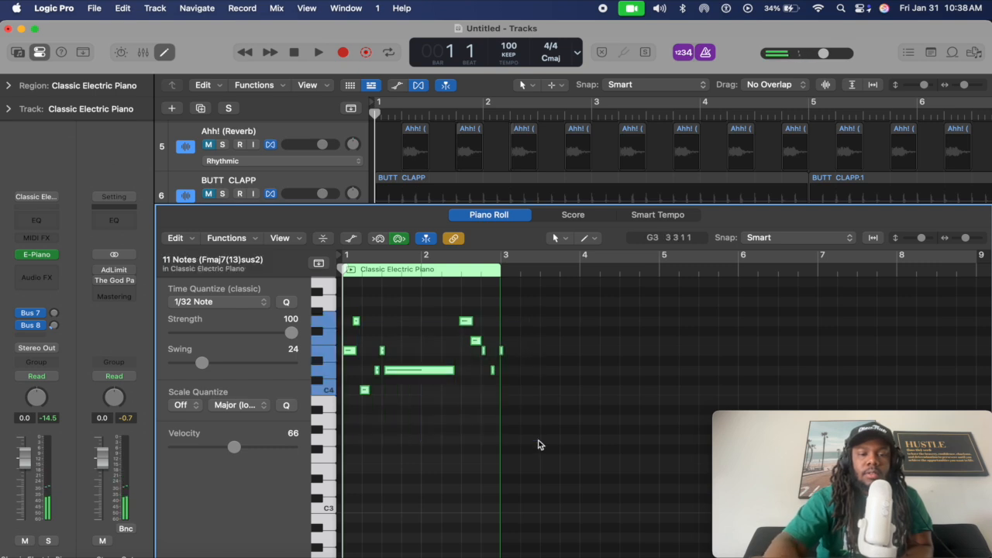
Delete all notes and create a new one-bar note at the start of bar 1
key(Delete)
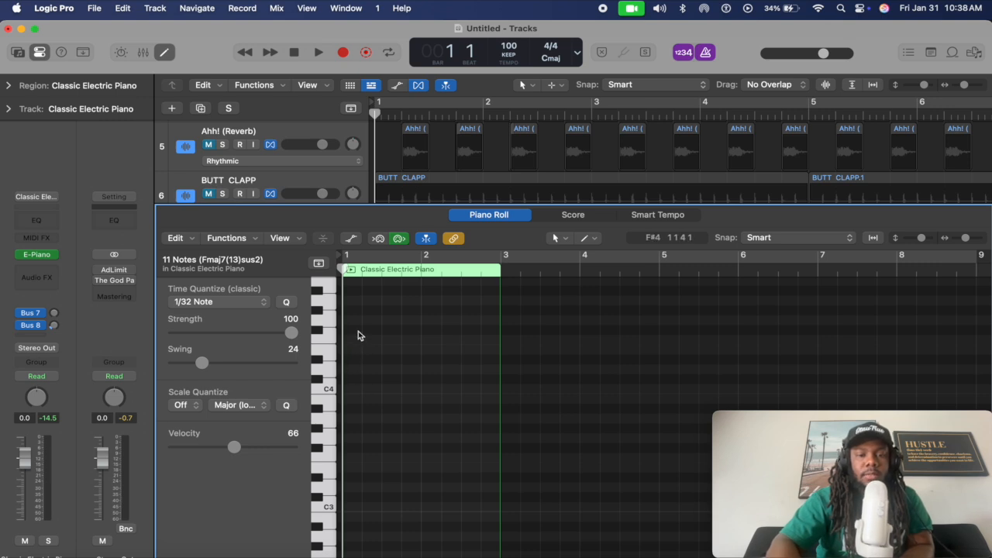
right_click(351, 345)
click(379, 347)
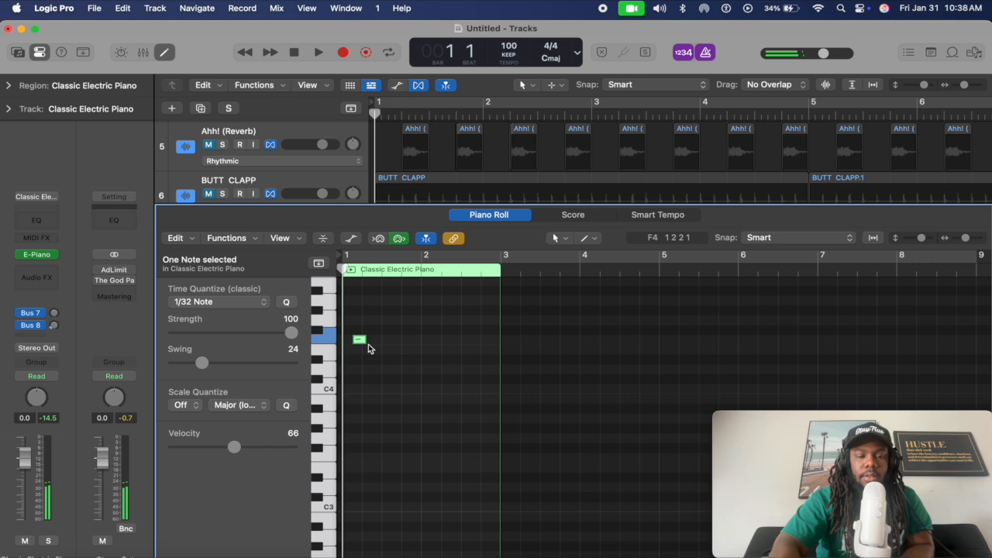
drag(363, 340, 421, 341)
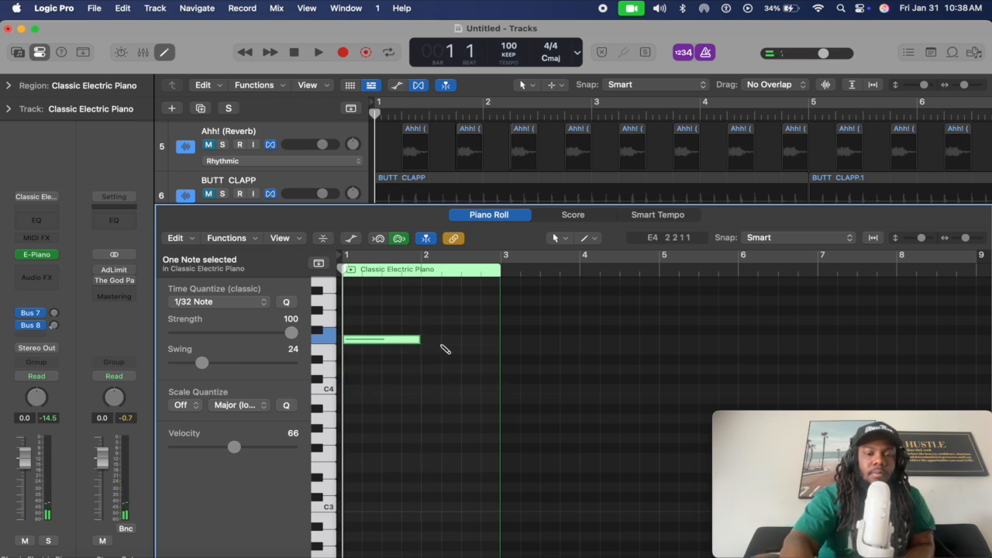
Add one-bar notes in bars 2–4, moving them to D#4, G4 and a new pitch
super+click(442, 345)
click(458, 341)
drag(457, 341, 449, 368)
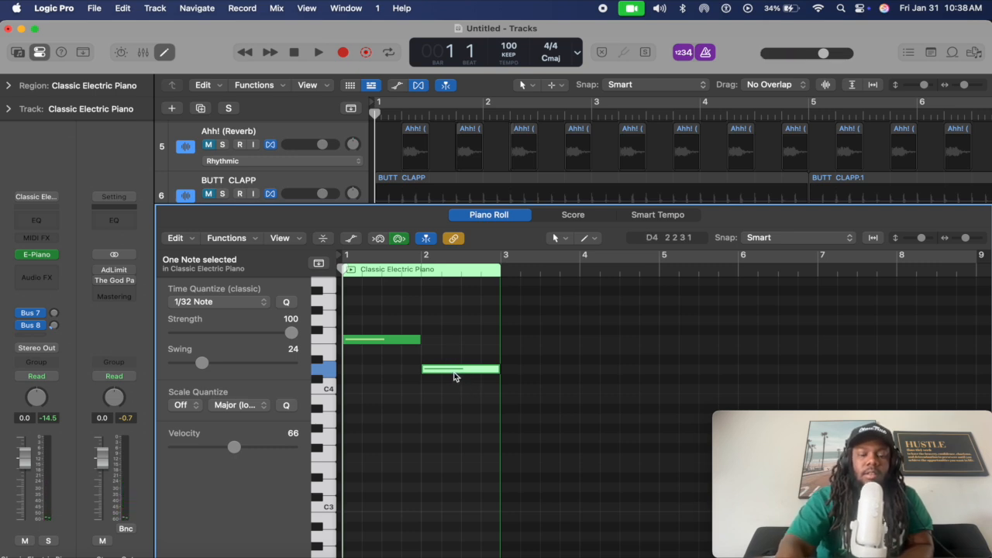
key(super+r)
drag(538, 369, 540, 322)
key(super+r)
drag(607, 318, 602, 343)
Play the four-note pattern, lower the bar-4 note a semitone, replay, and select all four notes
key(space)
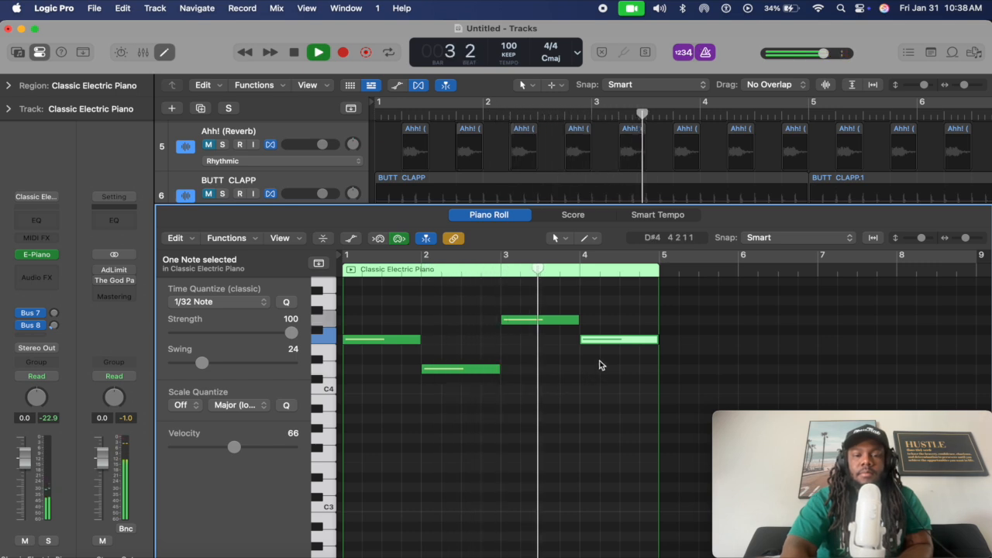
key(space)
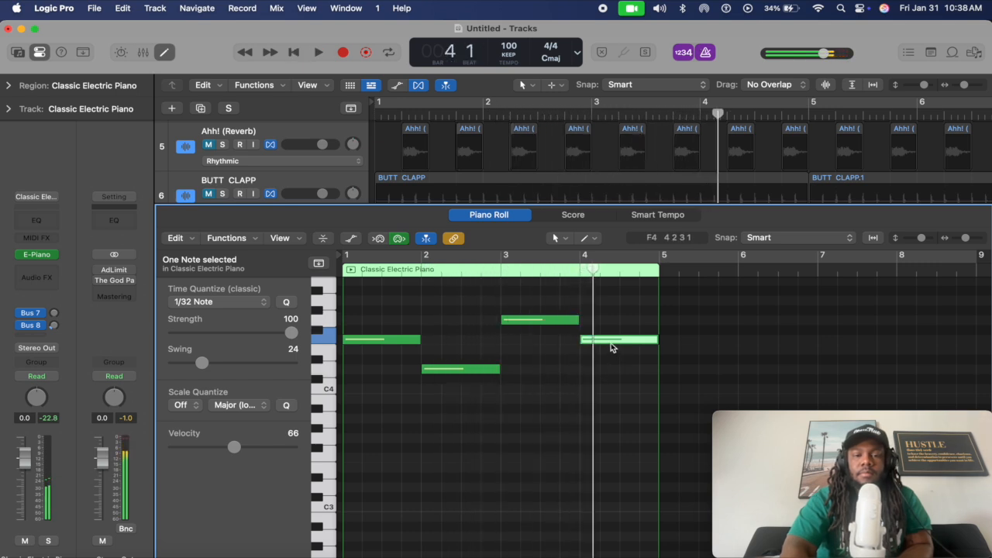
drag(610, 341, 613, 351)
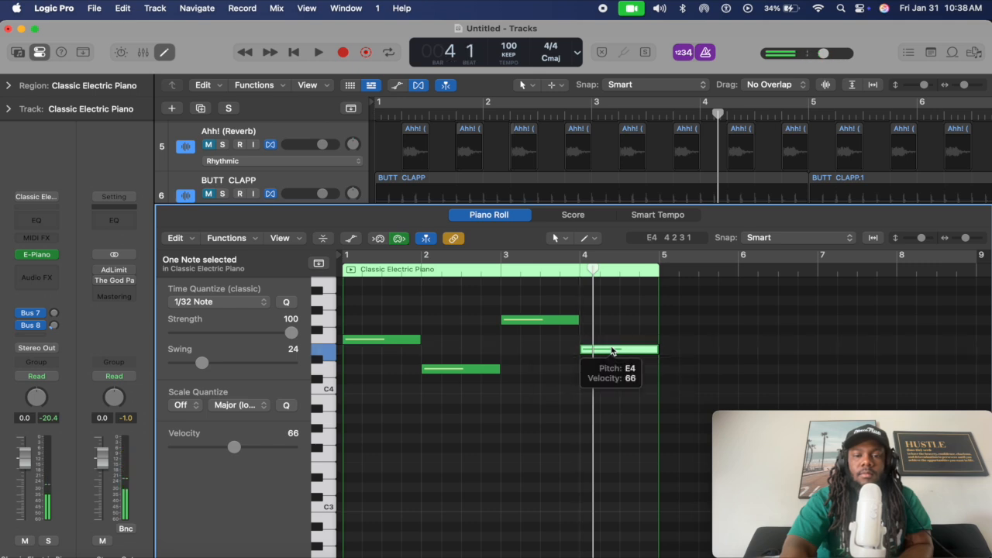
key(Return)
key(space)
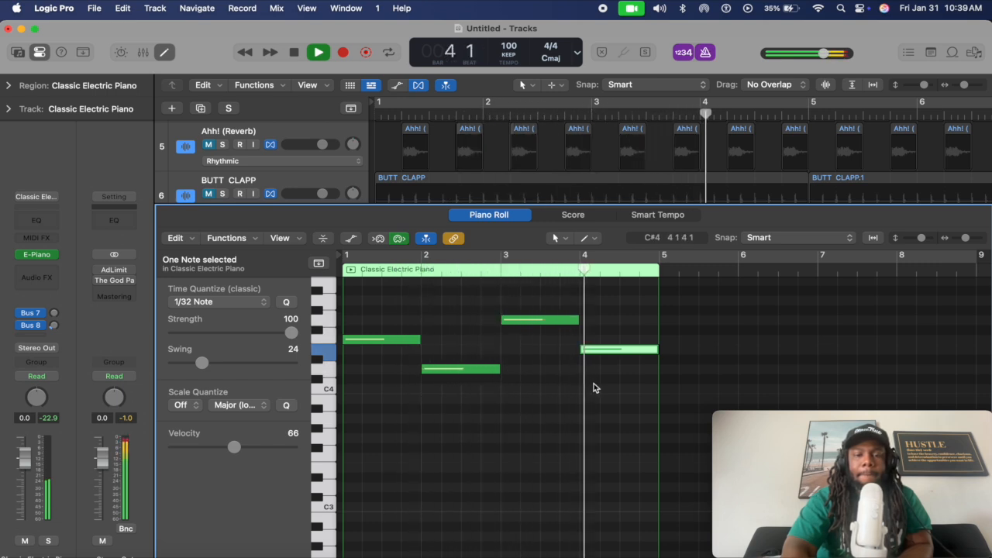
key(space)
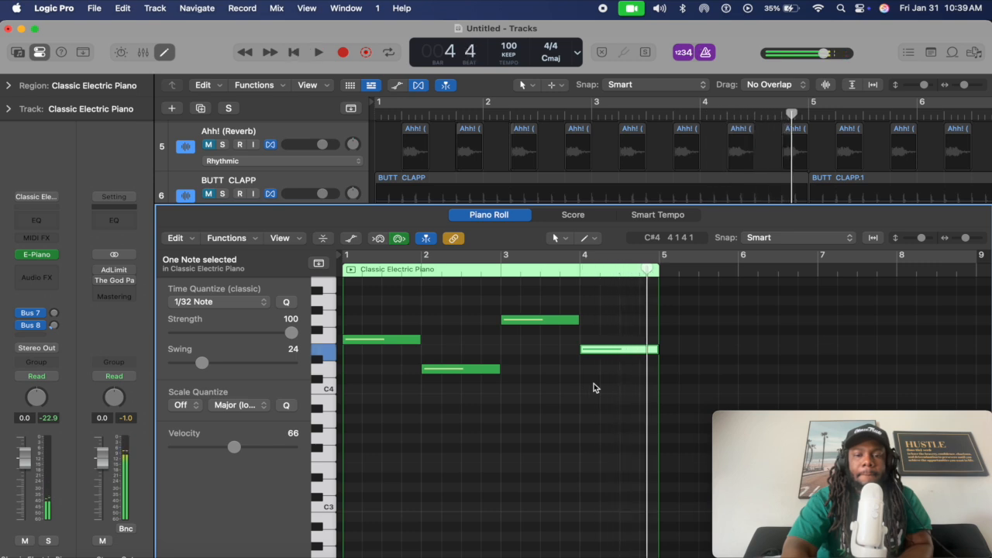
key(super+a)
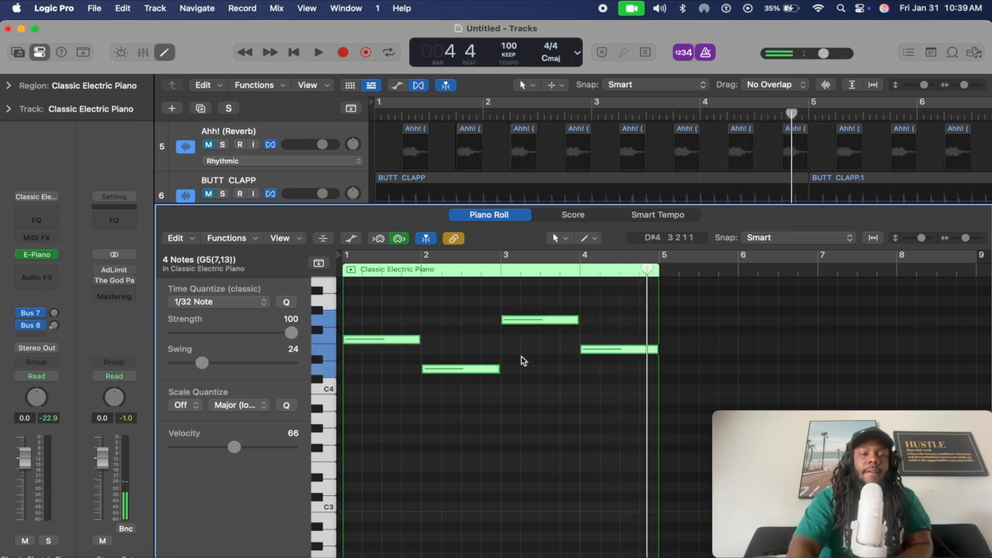
Insert the Scripter MIDI effect, close its plug-in and Script Editor windows, and reopen the MIDI FX list
click(53, 240)
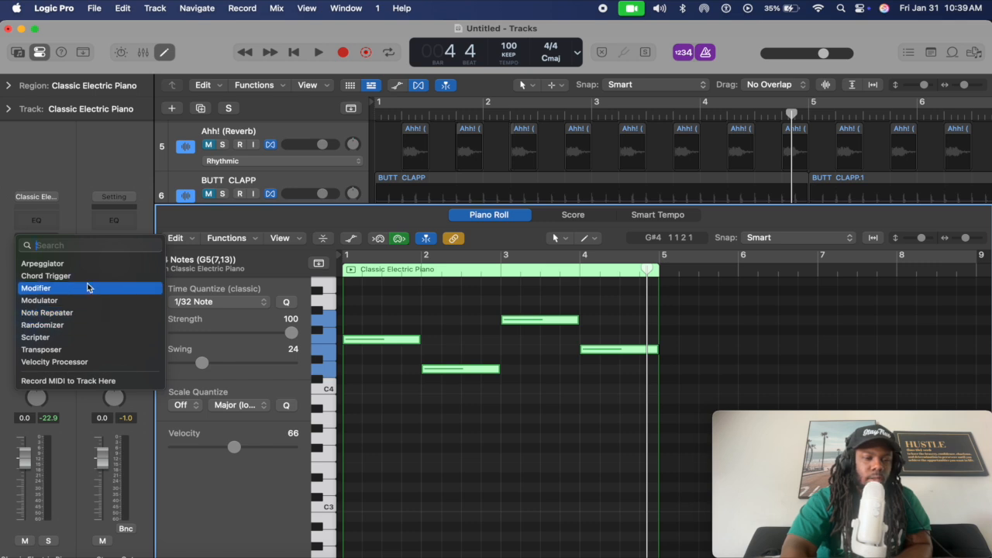
click(89, 339)
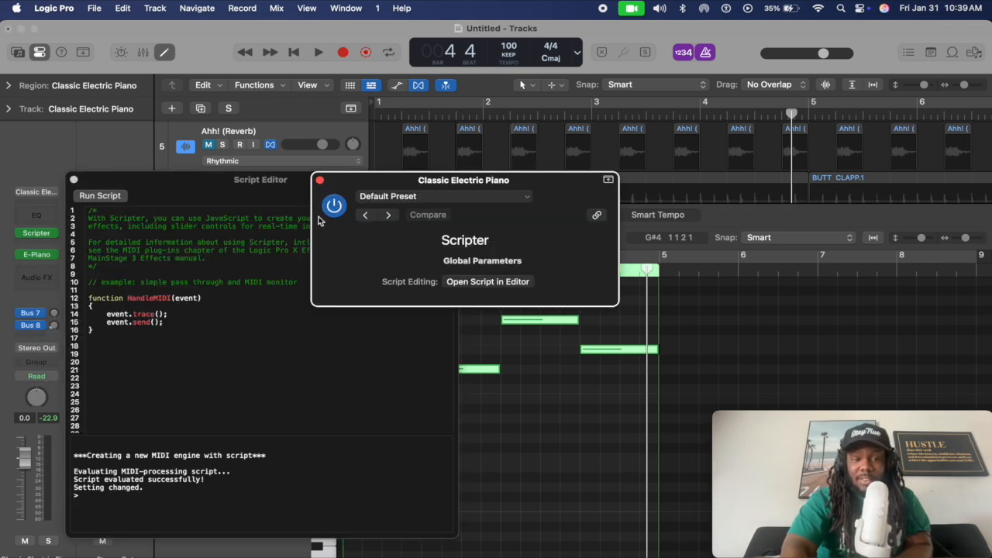
click(320, 180)
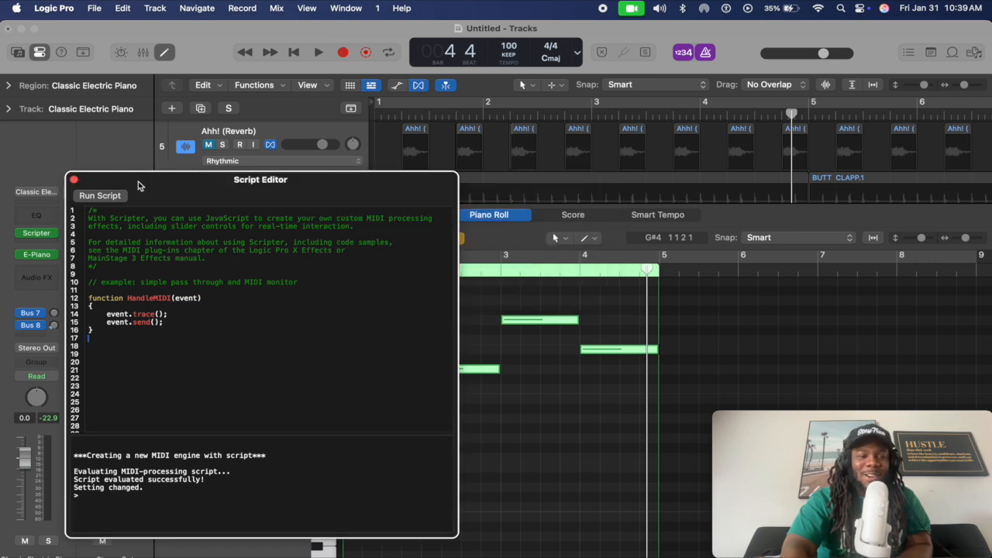
click(74, 181)
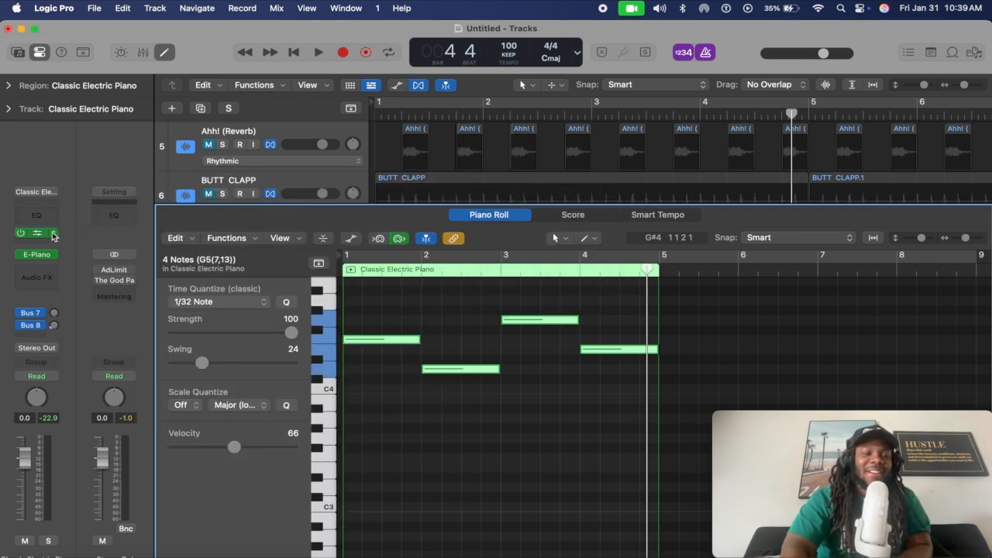
click(56, 233)
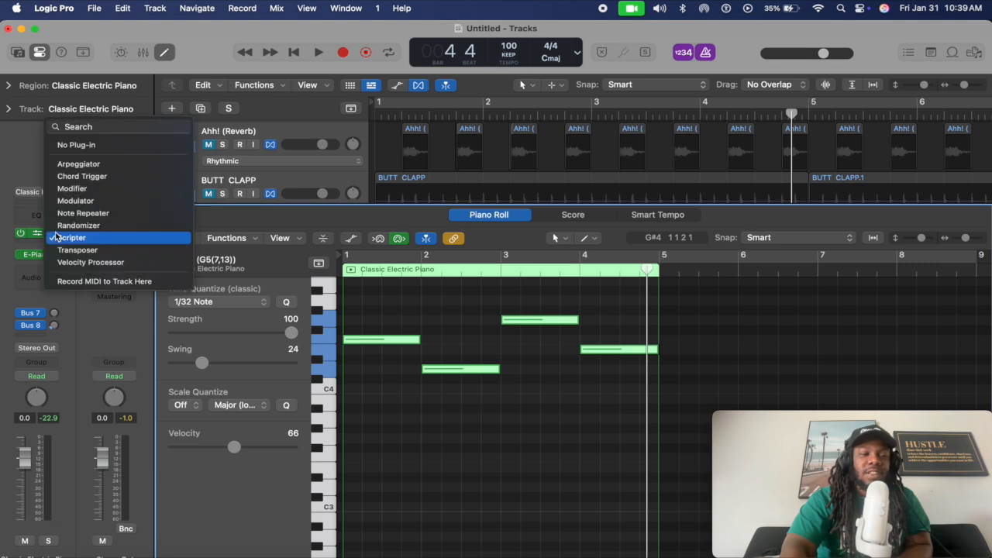
Swap in the Arpeggiator at 1/8 Triplet, trying down, up-and-down and outside-in note orders
click(117, 166)
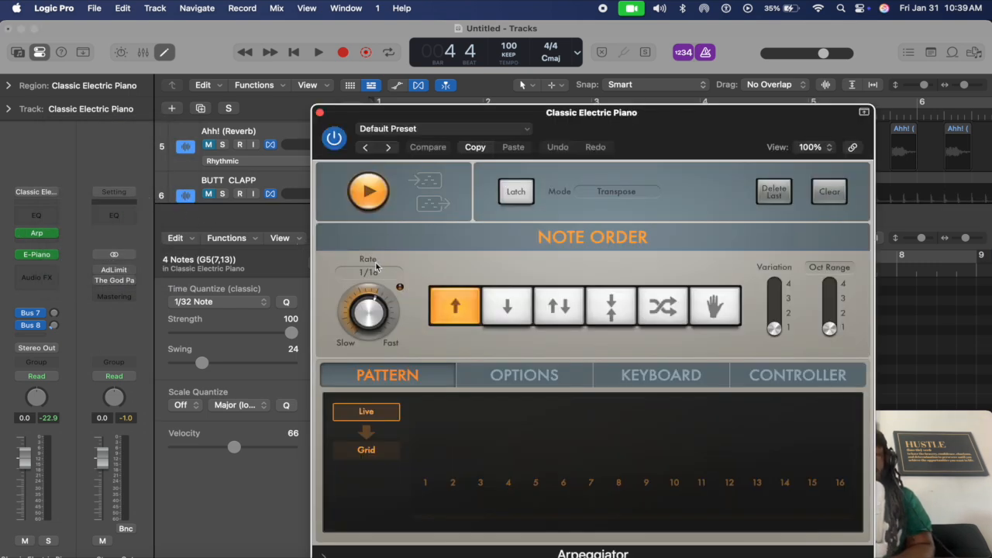
drag(371, 308, 370, 318)
click(514, 324)
click(568, 320)
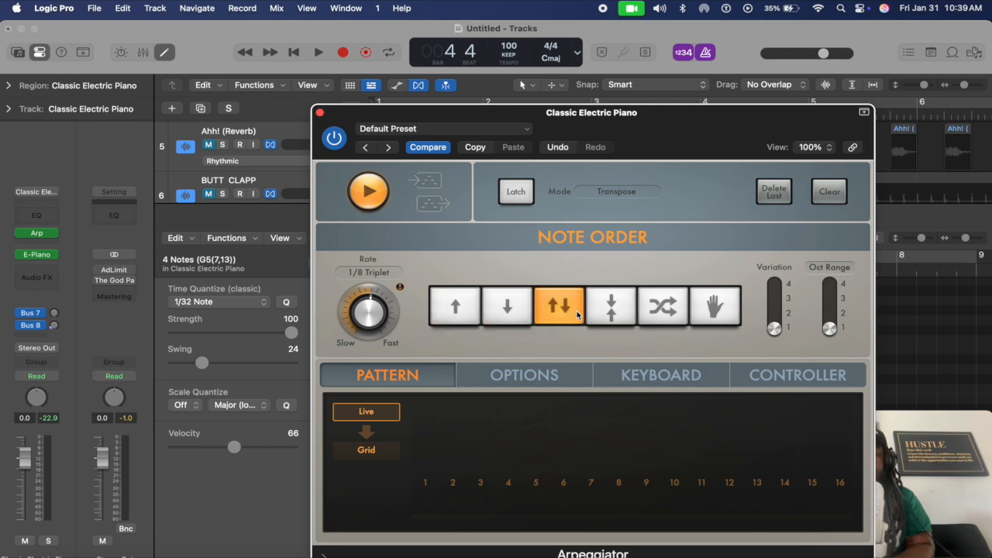
click(614, 312)
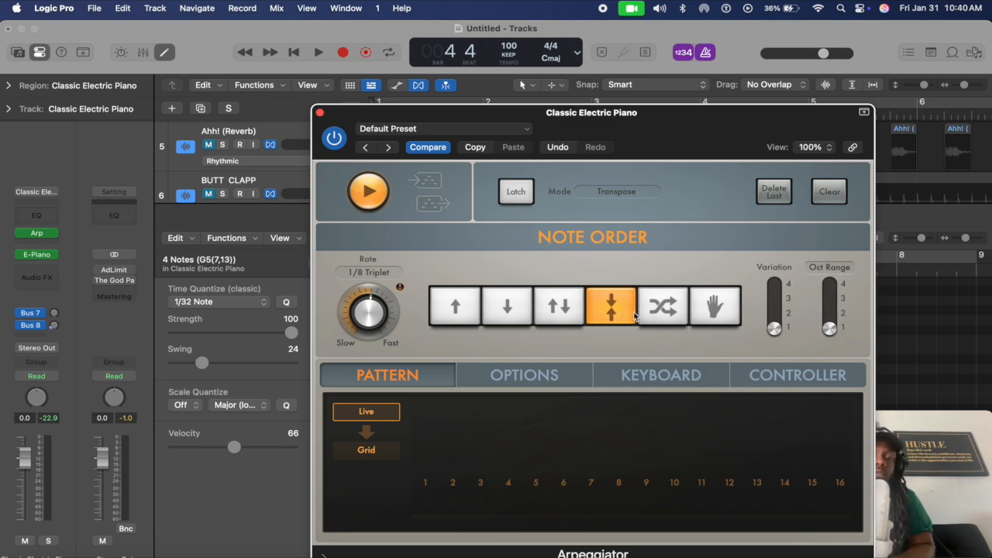
Bypass the Arpeggiator, loop the four bars at 138 BPM, then re-enable it
click(334, 138)
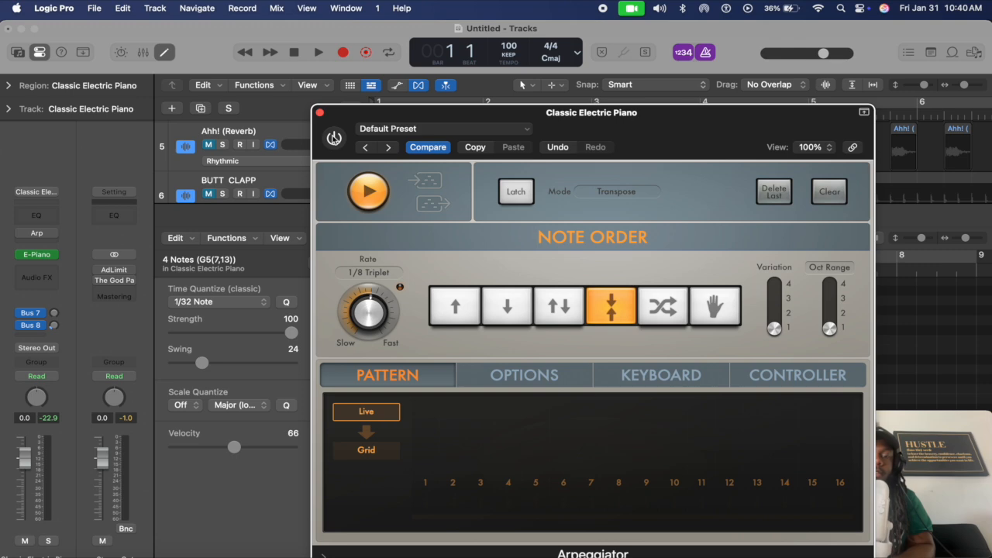
drag(454, 117, 643, 421)
key(c)
key(space)
key(space)
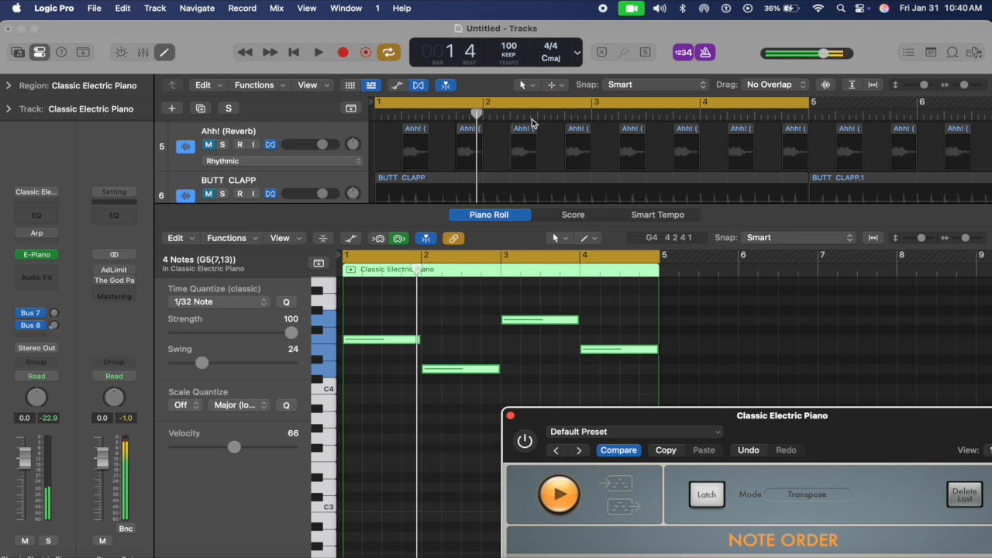
drag(519, 48, 519, 38)
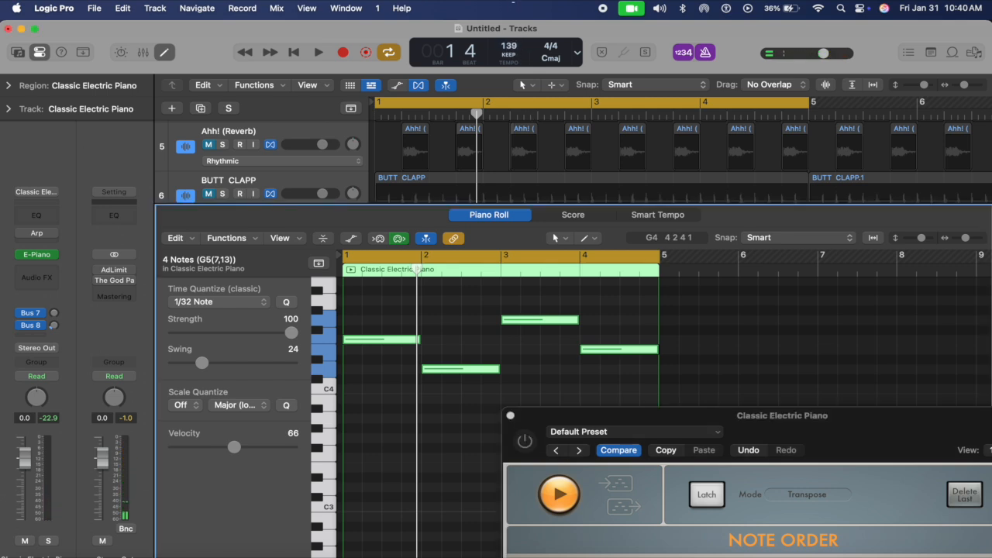
key(space)
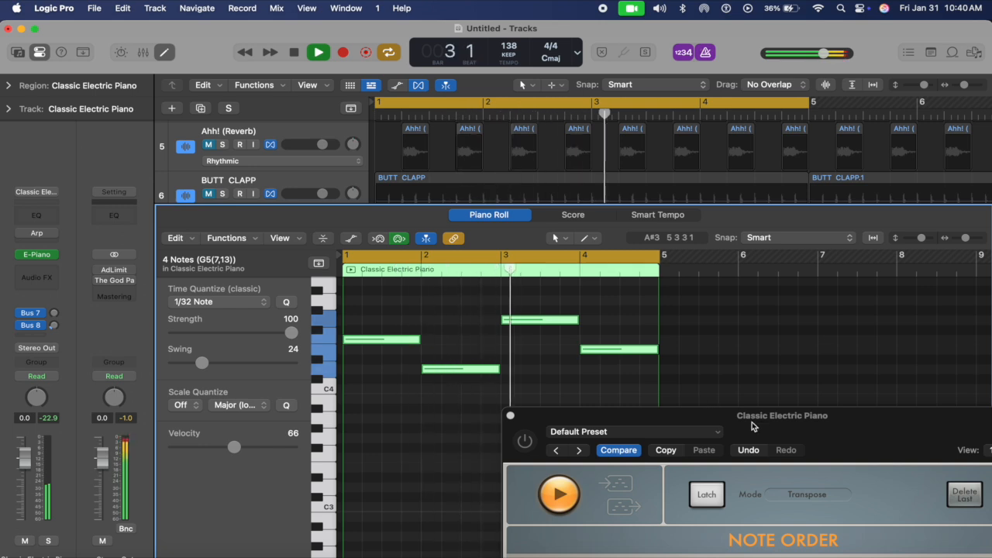
drag(763, 422, 591, 158)
key(space)
click(373, 172)
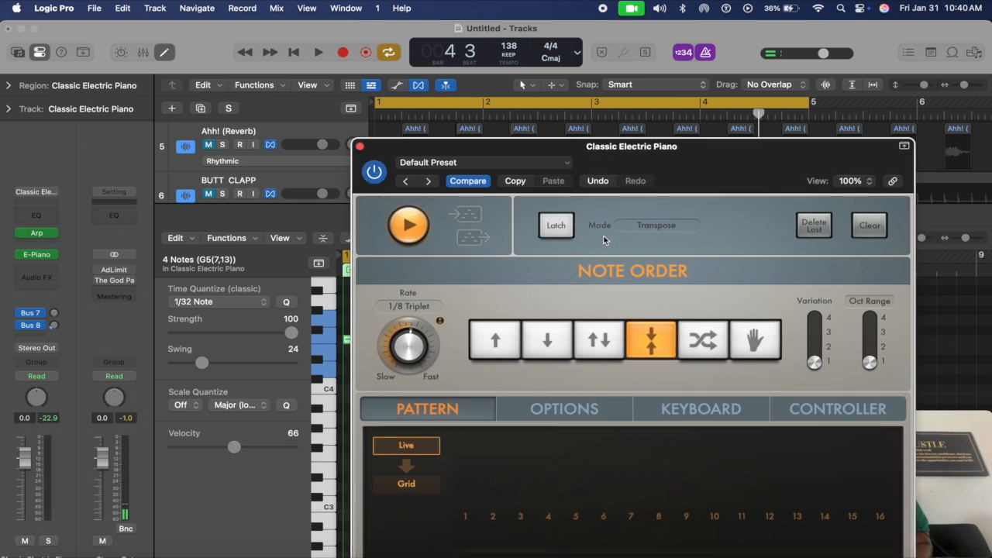
Set the arpeggio rate to 1/16 with ascending order and variation 2, auditioning each
drag(408, 337, 410, 335)
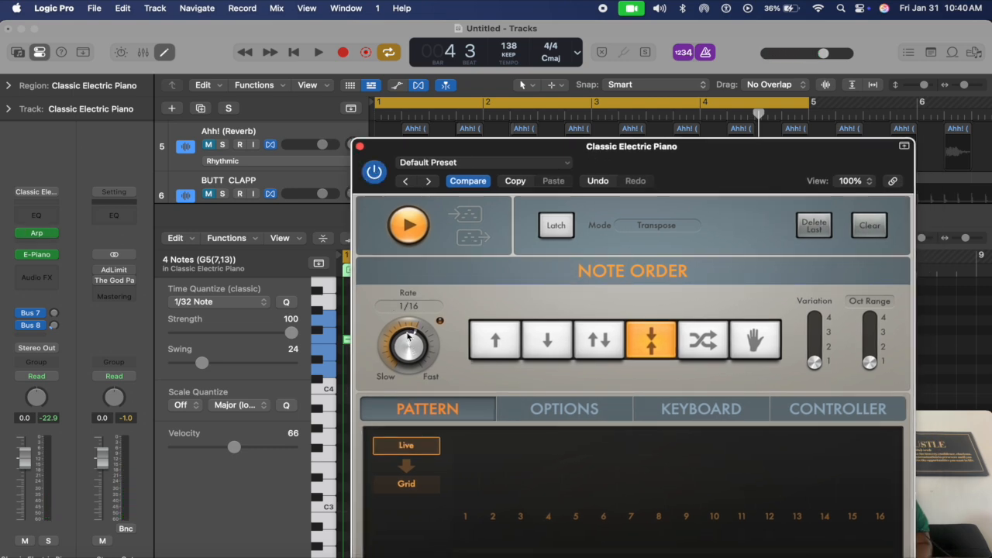
click(508, 347)
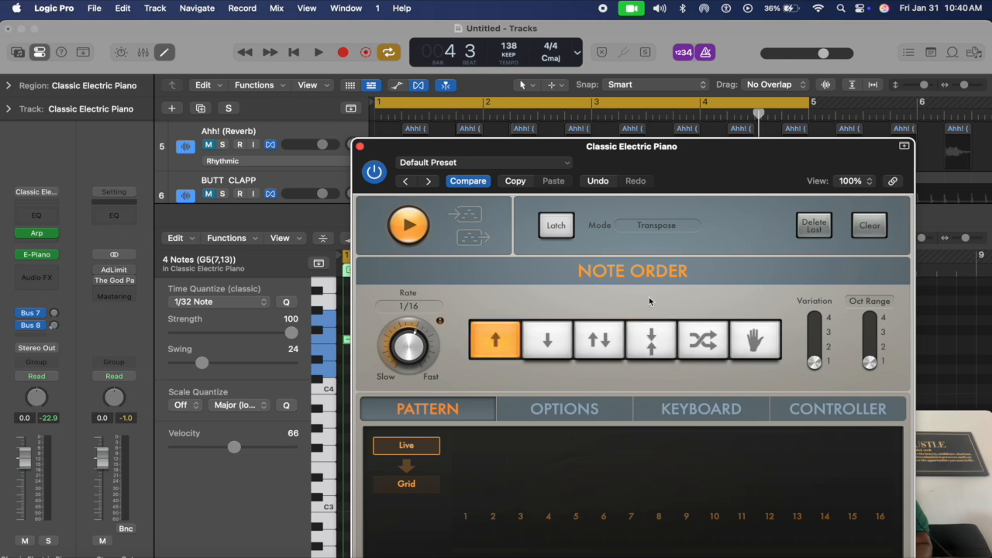
key(space)
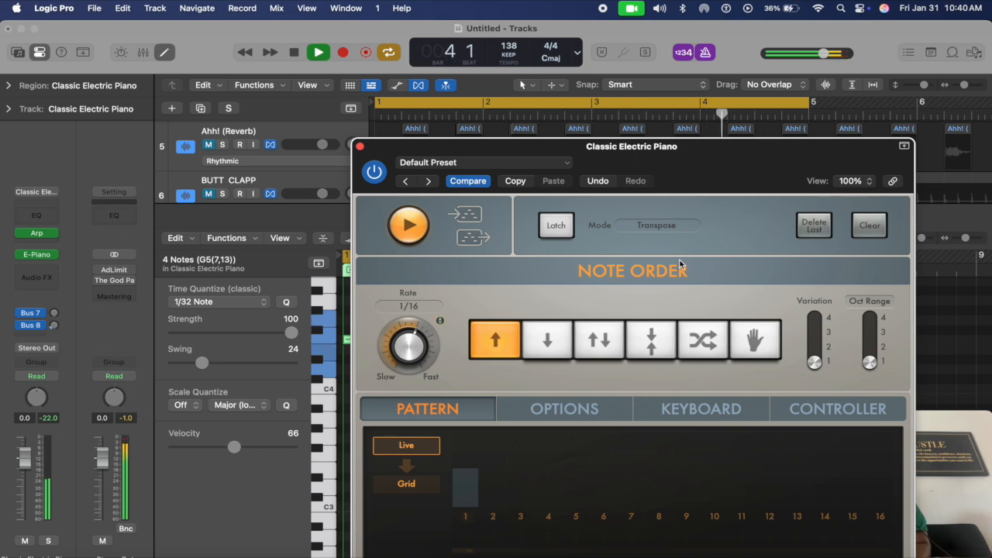
key(space)
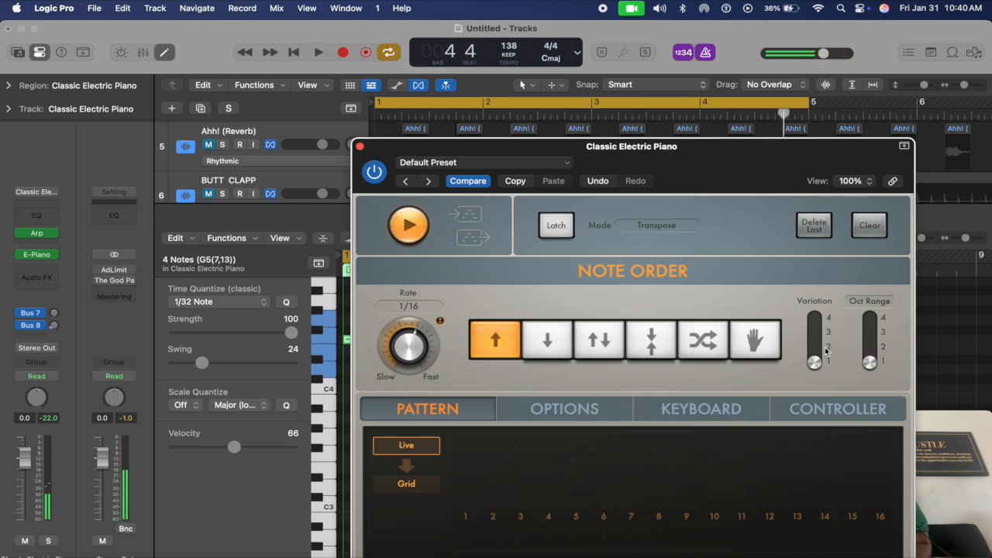
drag(815, 361, 814, 346)
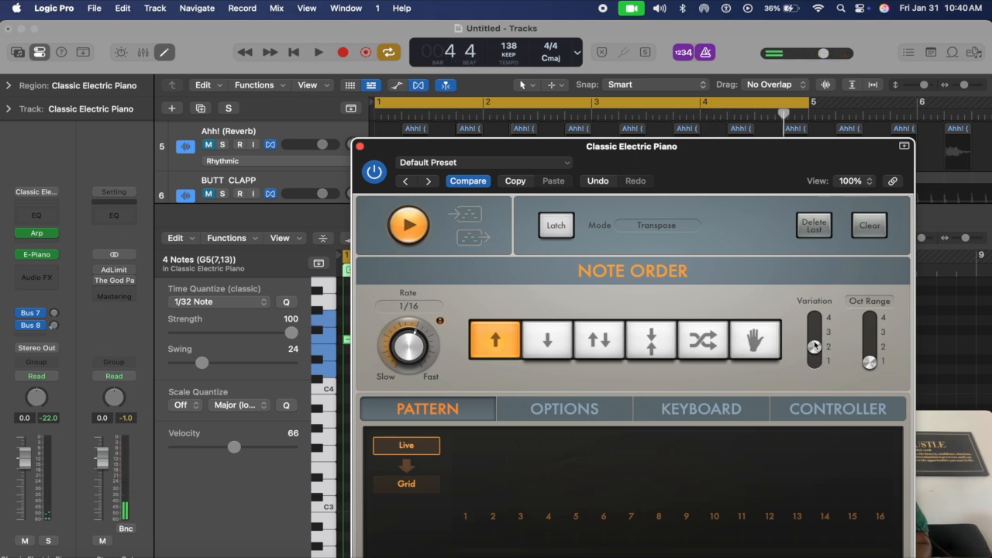
key(space)
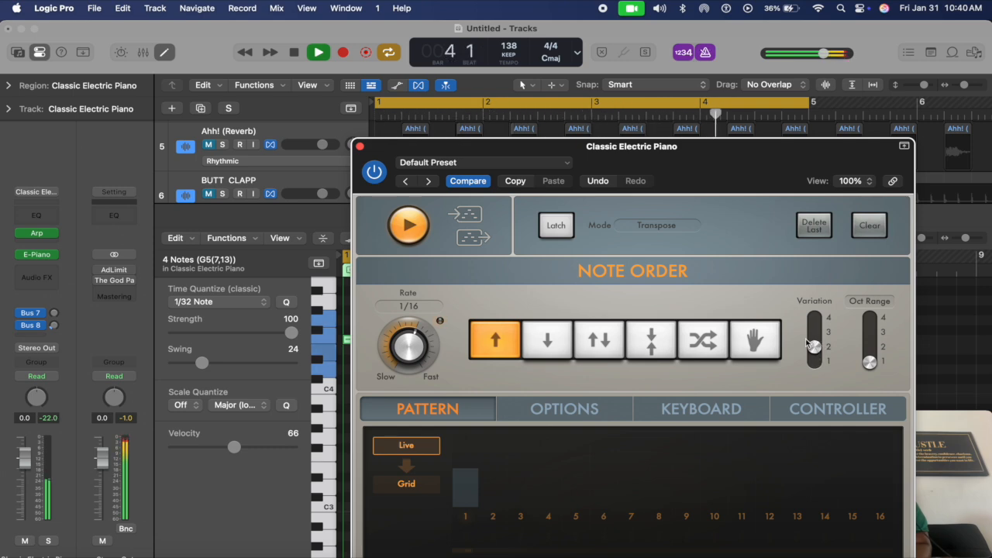
key(space)
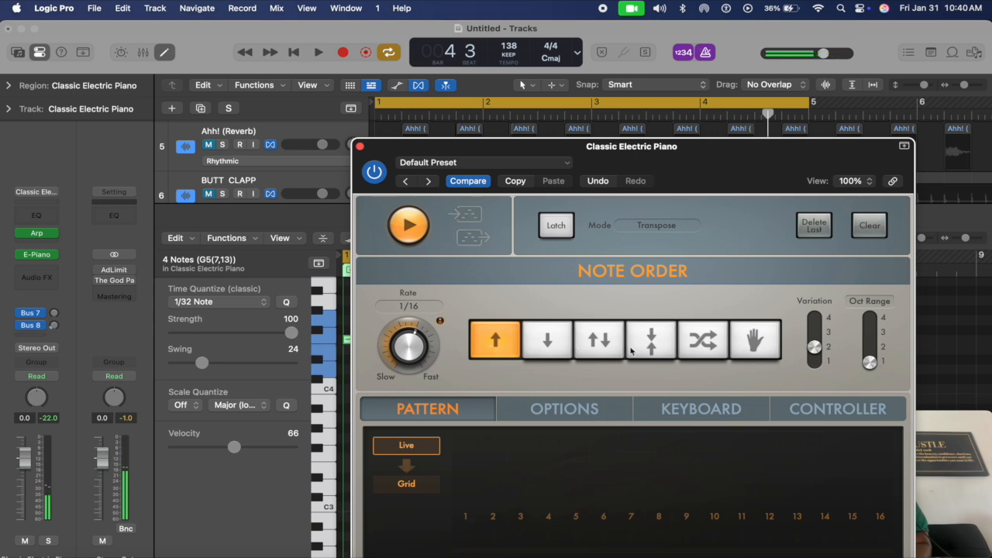
Try descending order, widen the octave range, and raise variation to 3, auditioning the result
click(547, 344)
key(space)
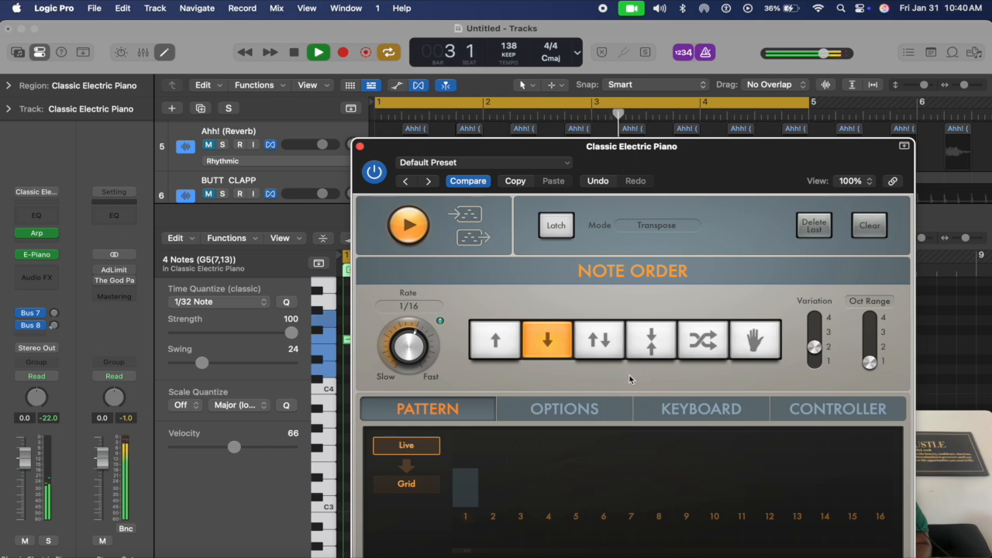
key(space)
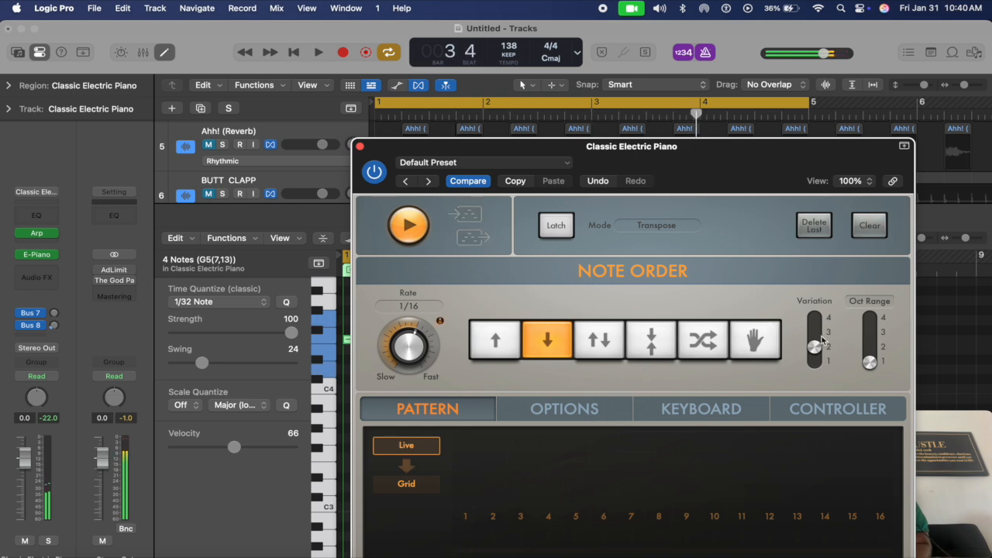
drag(869, 364, 870, 338)
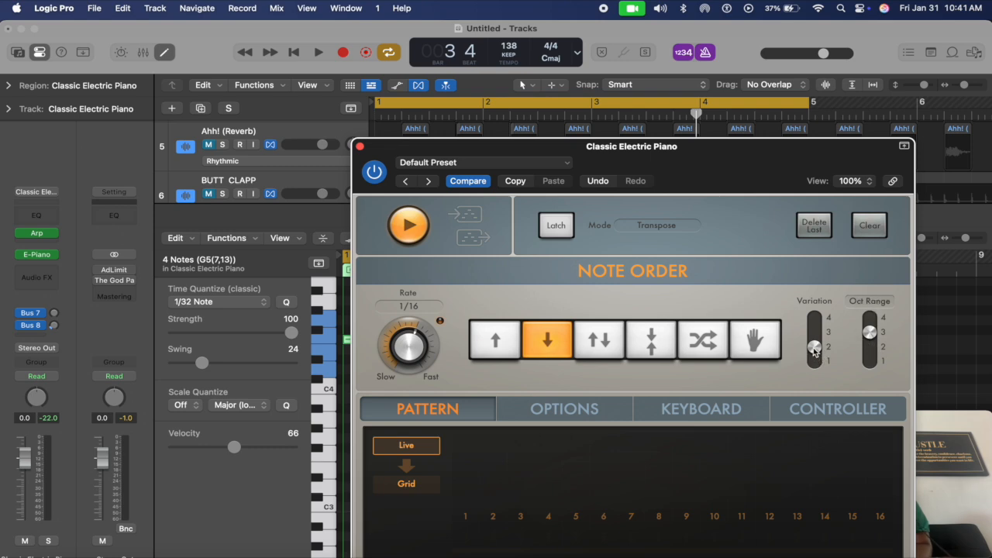
drag(814, 346, 814, 336)
key(space)
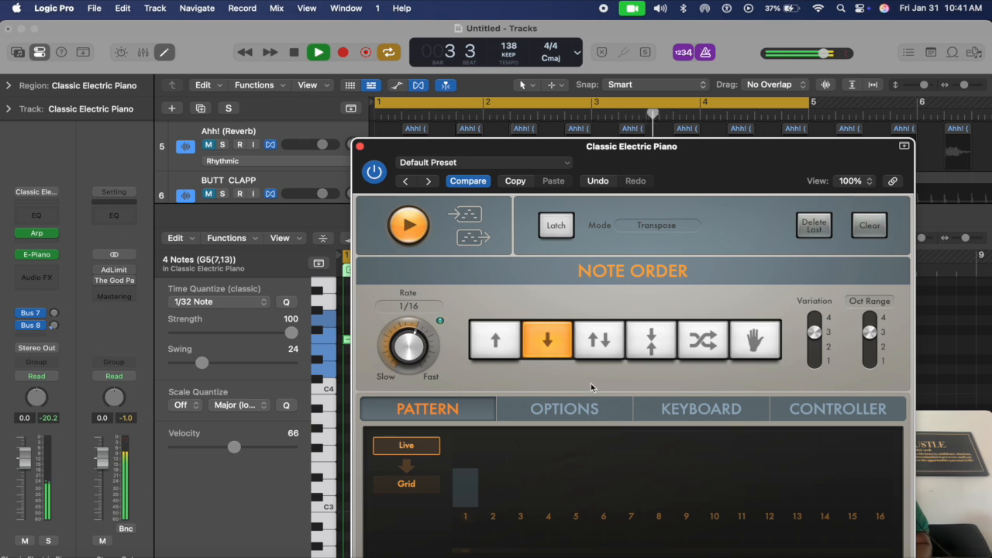
key(space)
Return to the converging note order, audition it, and close the Arpeggiator window
click(652, 349)
key(space)
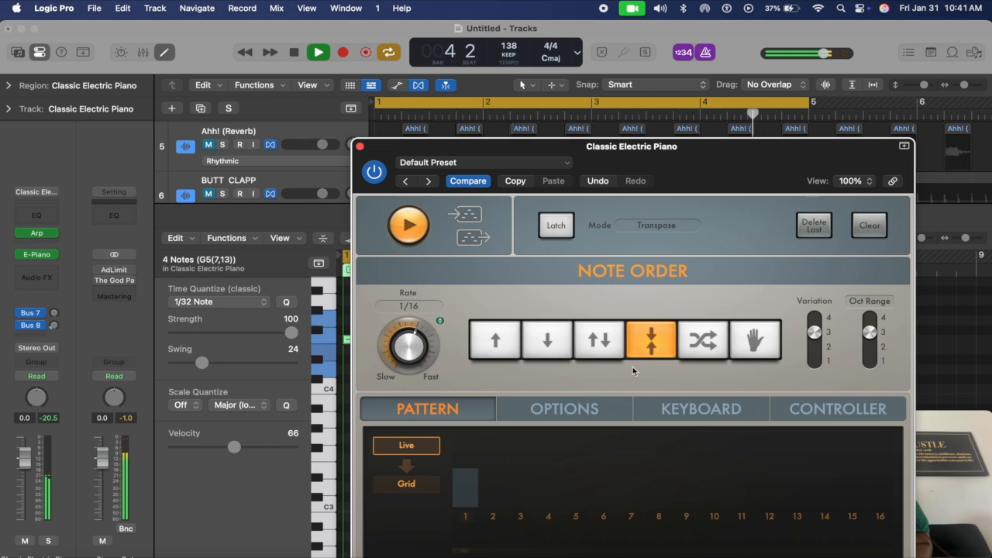
key(space)
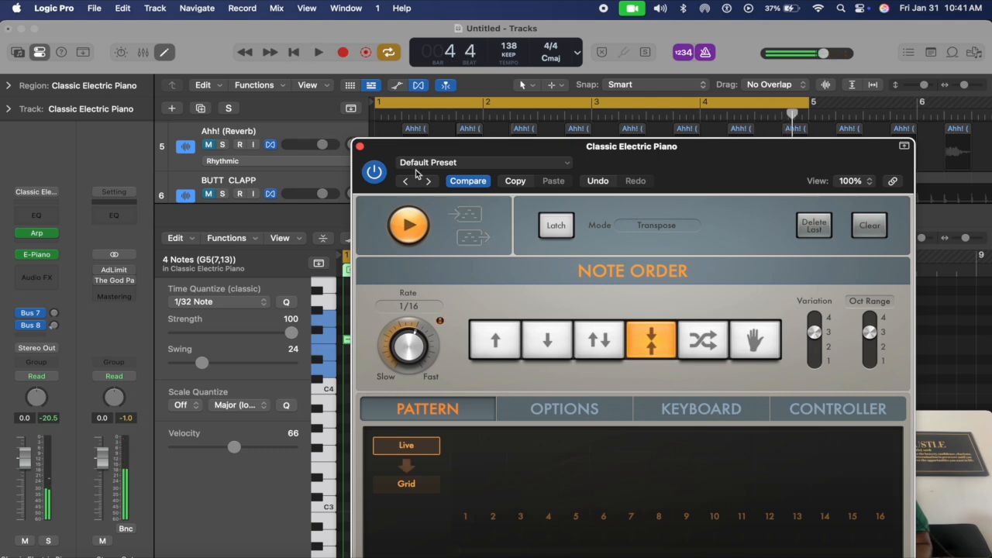
click(360, 145)
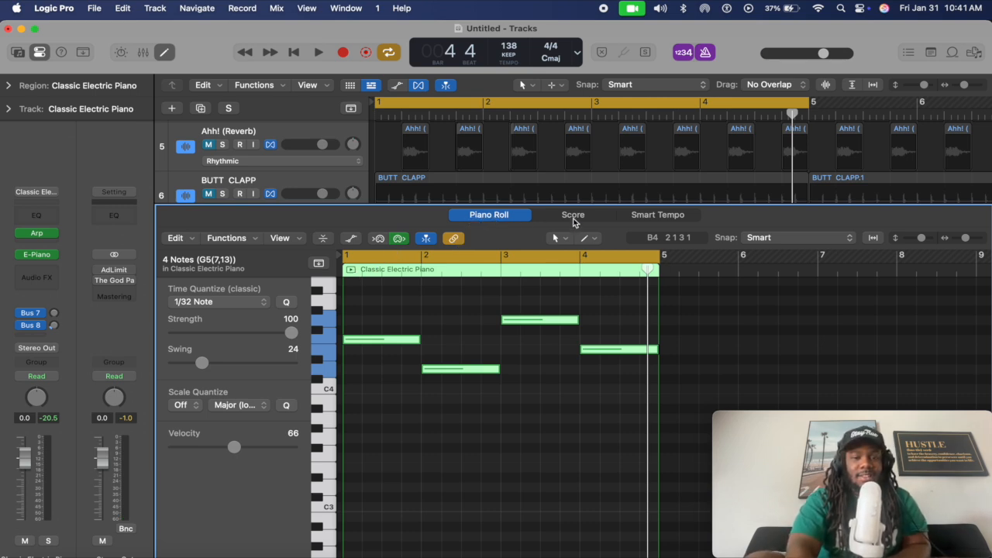
Play the region in Score view, check Smart Tempo, enable Quick Help, and return to a shorter Piano Roll
click(574, 218)
key(space)
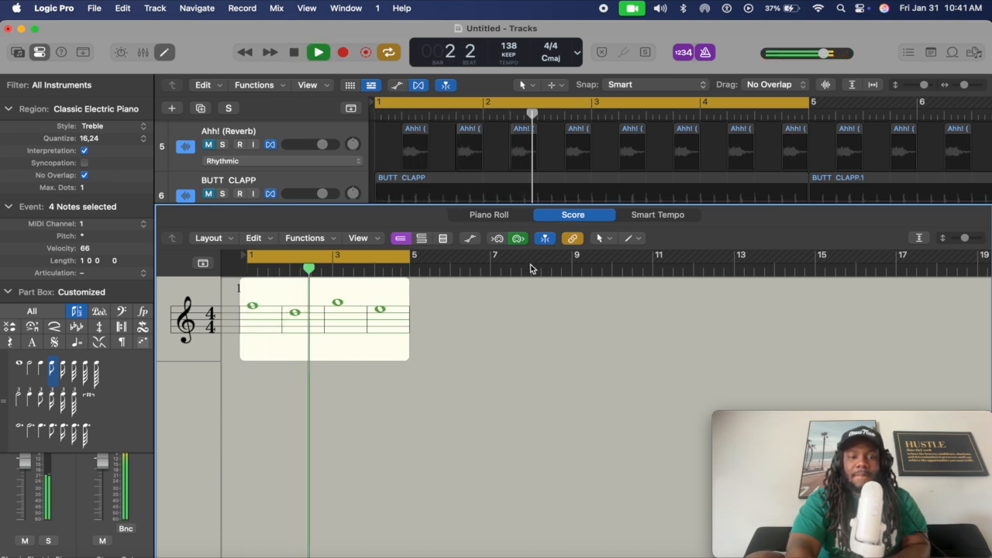
key(space)
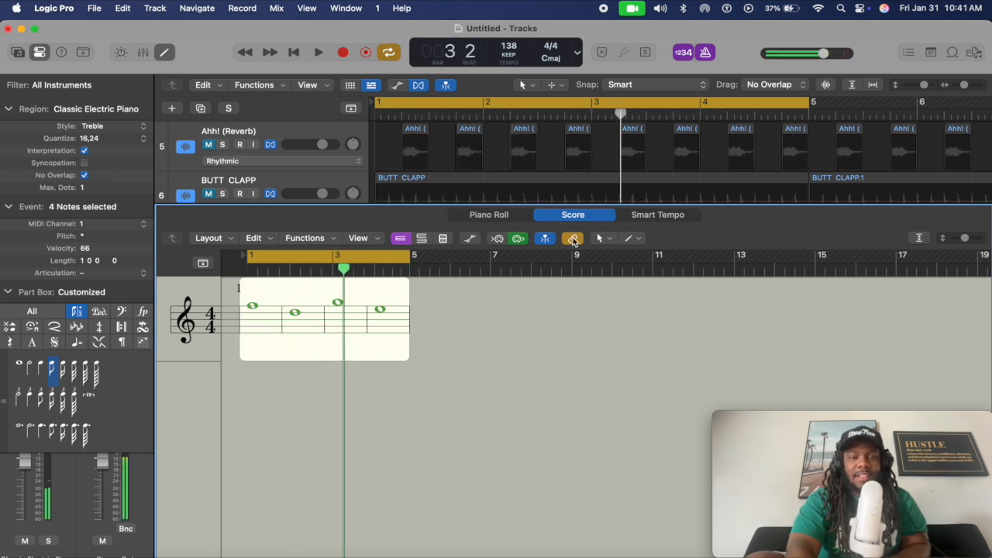
click(648, 220)
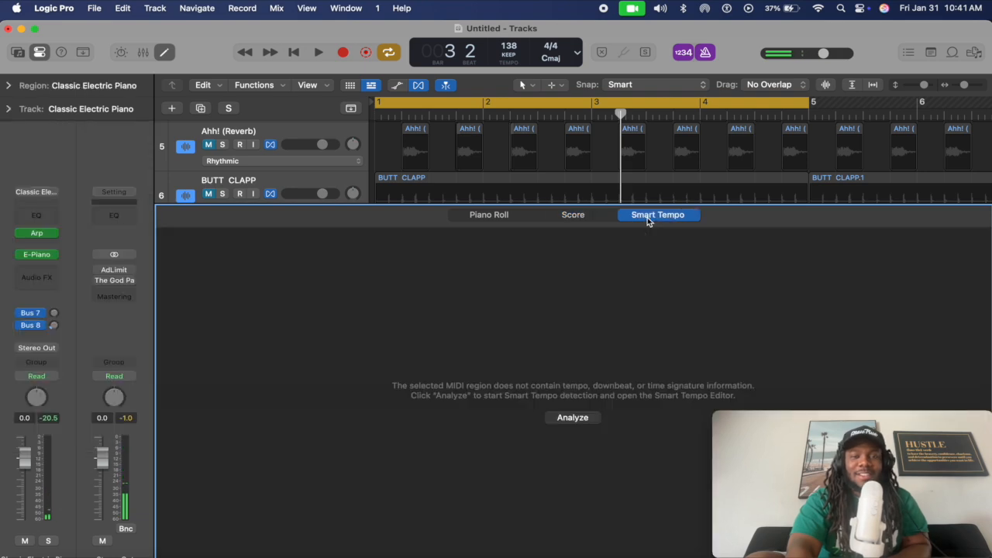
key(shift+slash)
click(474, 216)
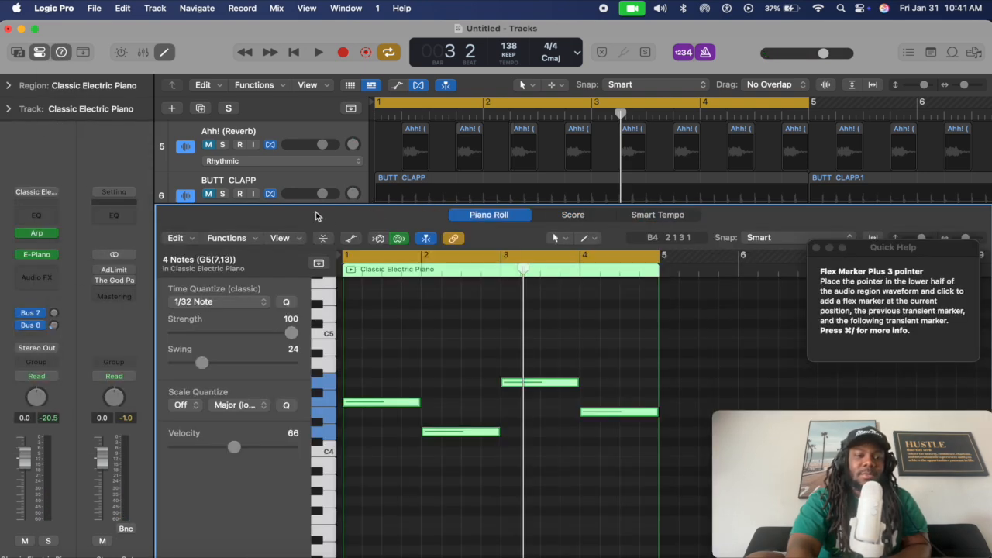
drag(305, 204, 308, 421)
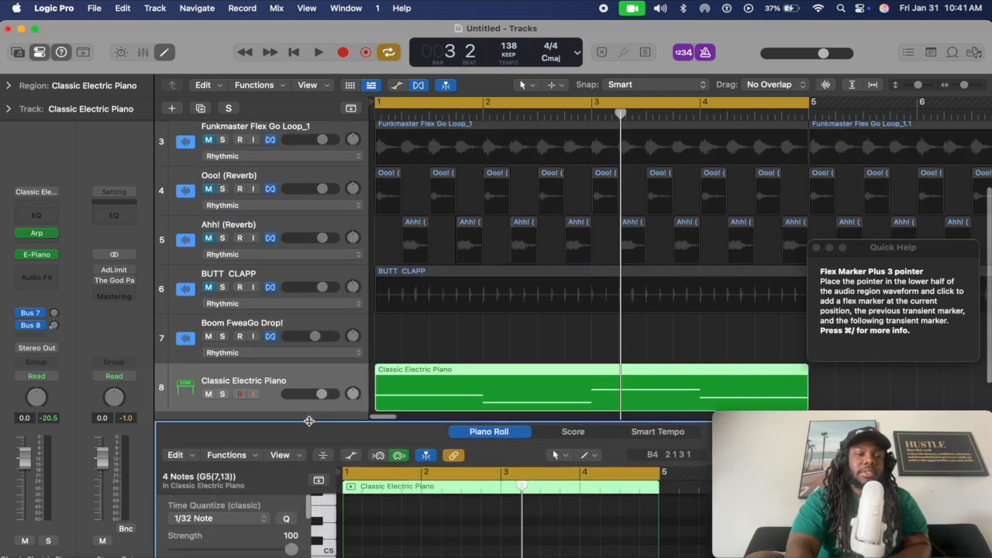
Reselect the Classic Electric Piano region in the eight-track arrangement and dismiss the Quick Help window
scroll(314, 331, down, 4)
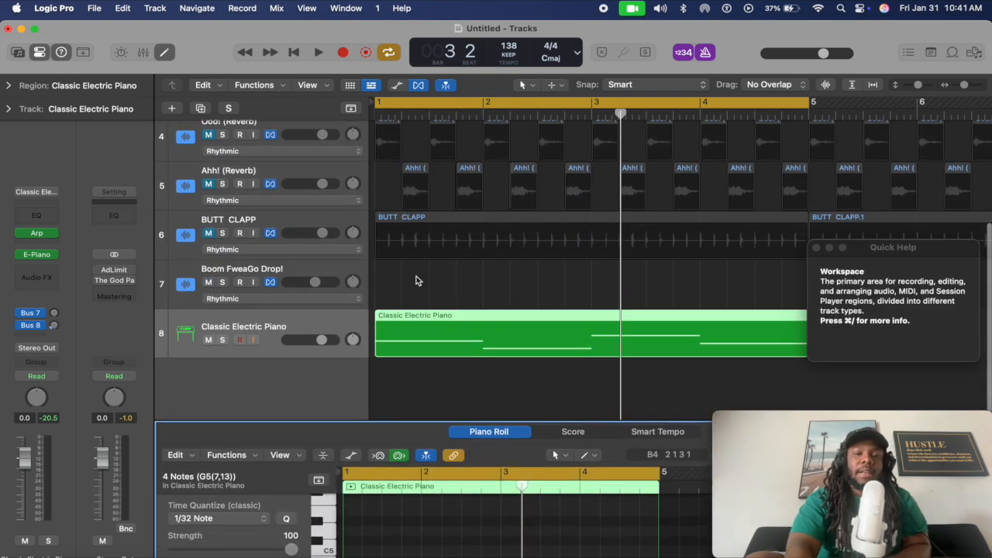
scroll(416, 280, down, 5)
scroll(416, 281, up, 1)
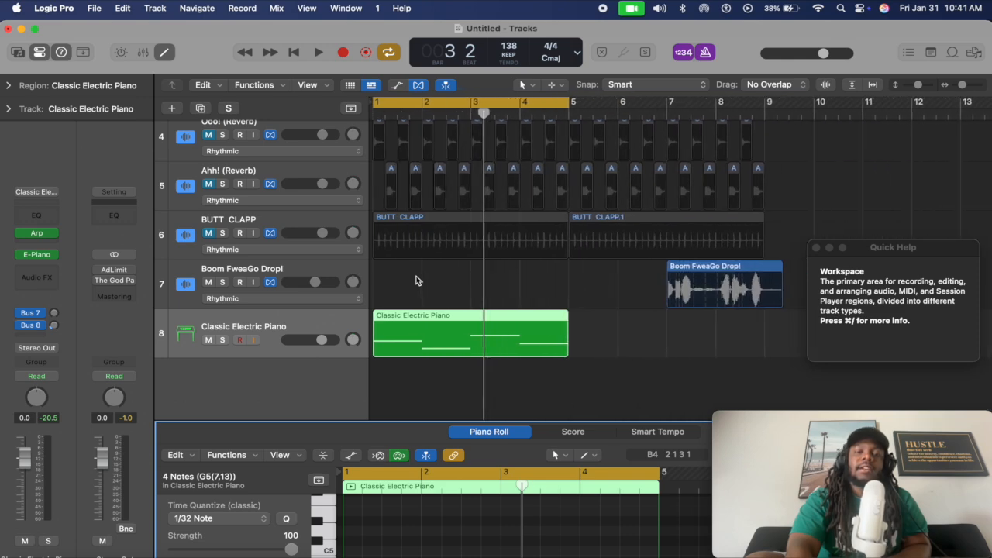
click(612, 330)
click(453, 351)
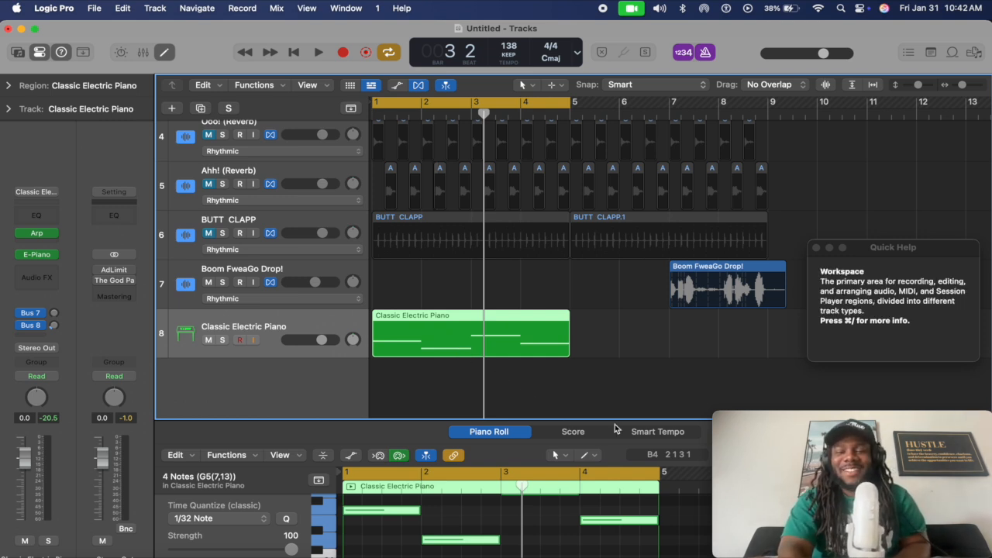
click(816, 247)
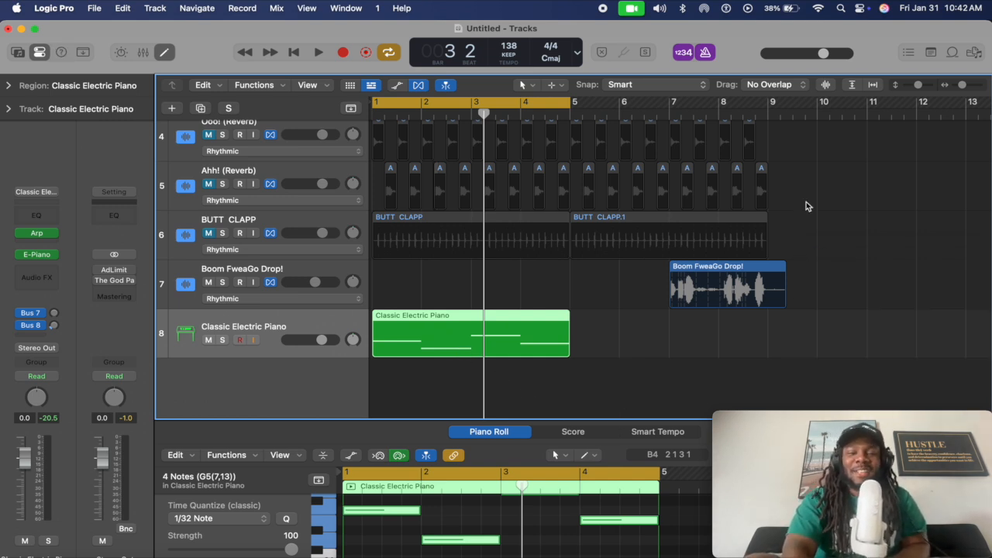